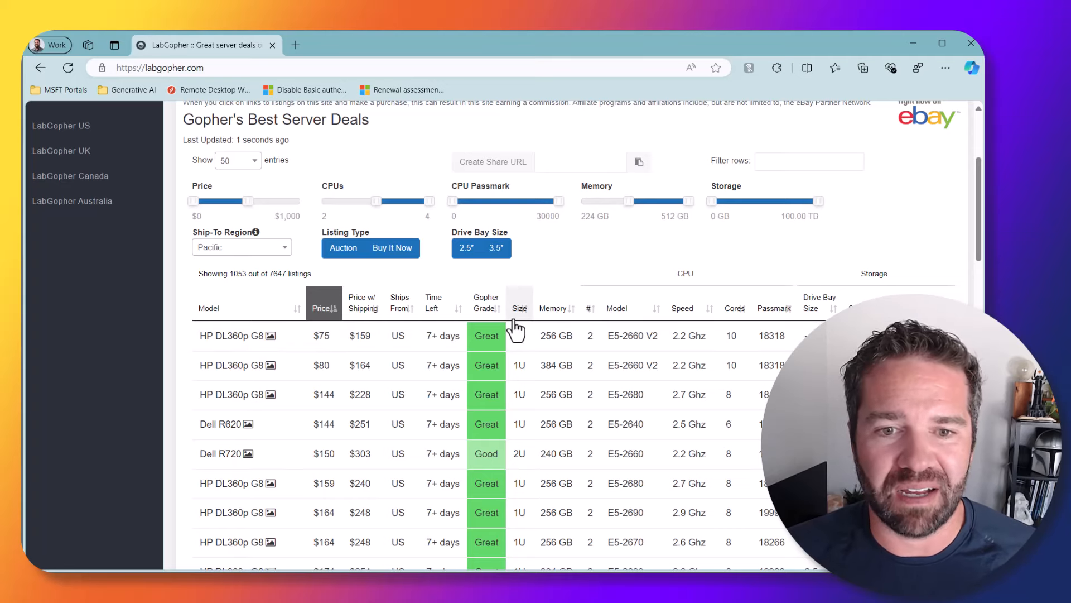
Step: Filter the server deals list to Dell models and browse the matching listings
{"action": "left_click", "coordinate": [770, 165]}
{"action": "type", "text": "Dell"}
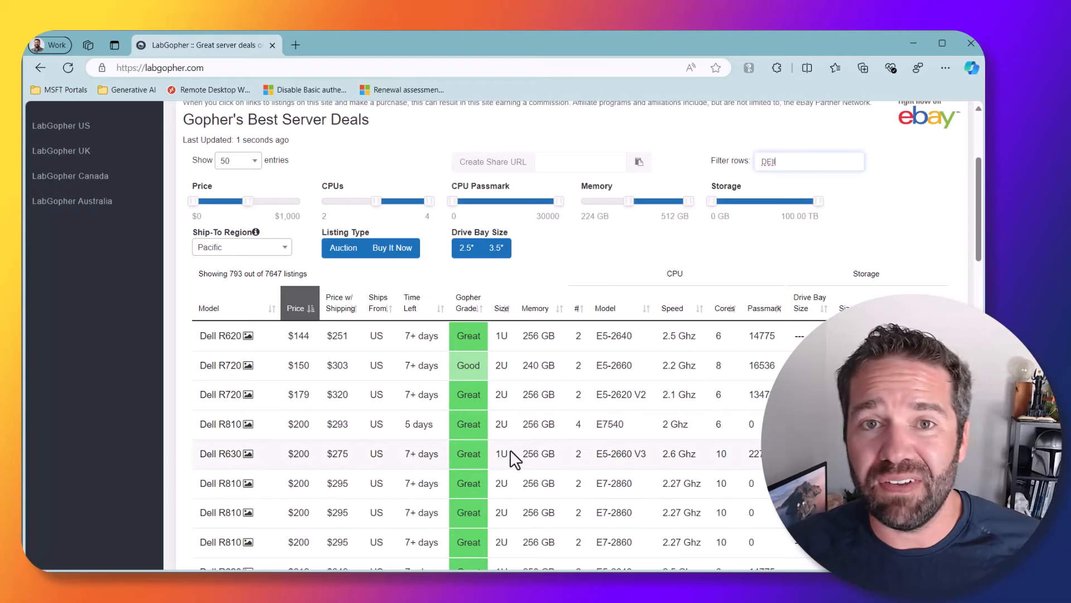
{"action": "scroll", "coordinate": [510, 452], "scroll_direction": "down", "scroll_amount": 5}
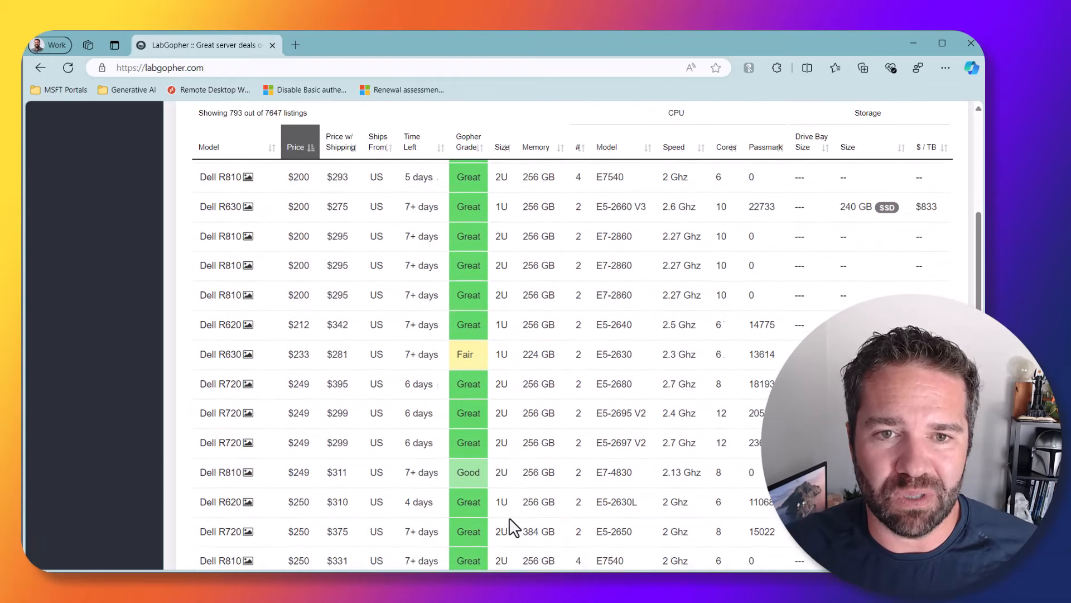
Step: View the eBay listing for the $150 Dell R720 and close it again
{"action": "scroll", "coordinate": [510, 527], "scroll_direction": "up", "scroll_amount": 5}
{"action": "left_click", "coordinate": [221, 428]}
{"action": "scroll", "coordinate": [299, 447], "scroll_direction": "down", "scroll_amount": 2}
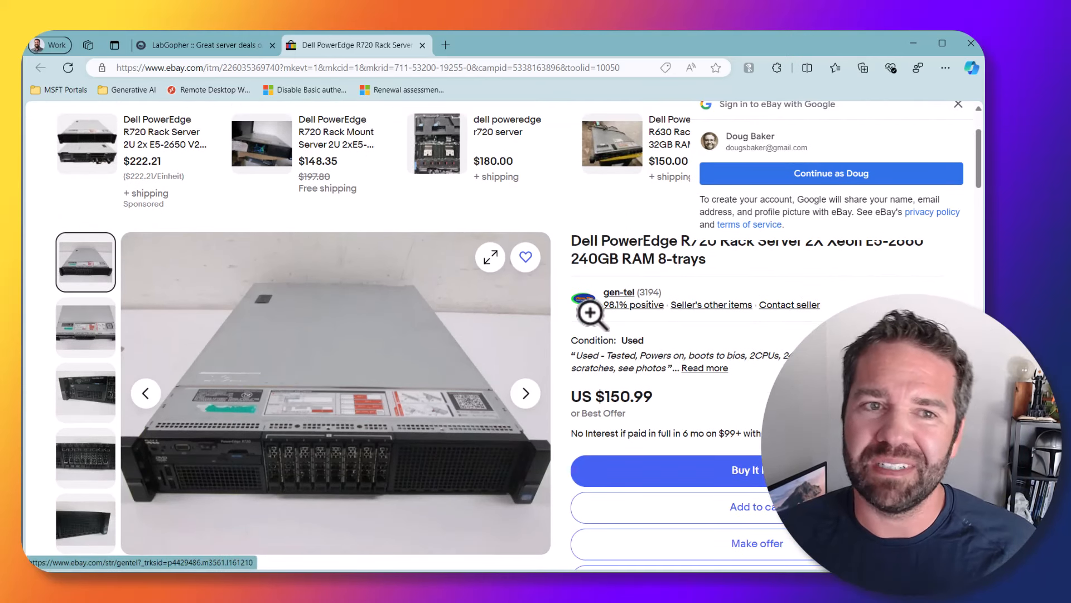
{"action": "left_click", "coordinate": [424, 44]}
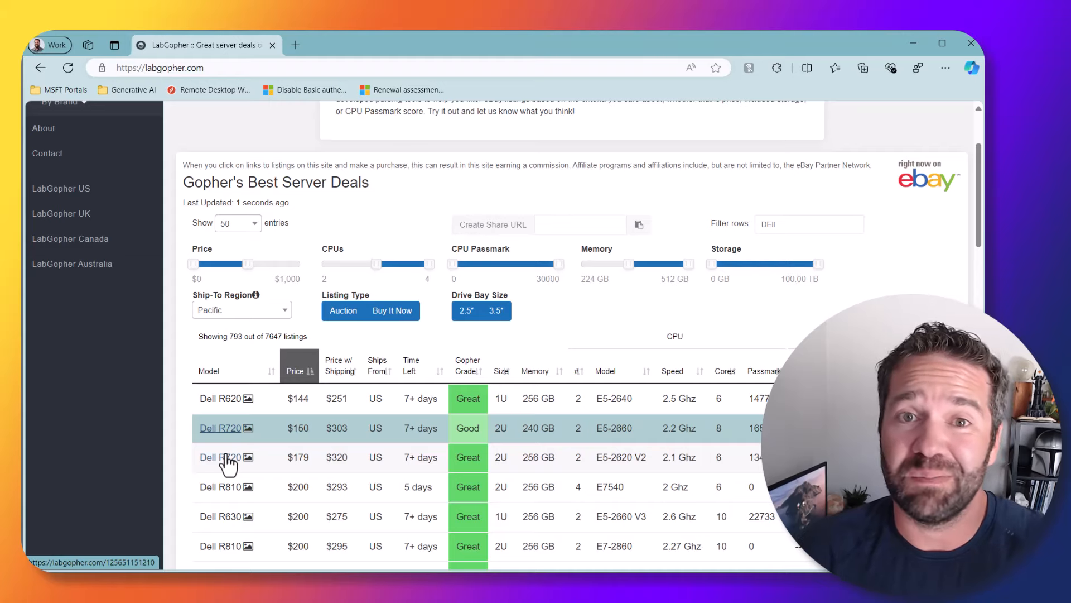
Step: Open Microsoft's Windows Server 2022 Evaluation Center page in a new browser tab
{"action": "left_click", "coordinate": [299, 49]}
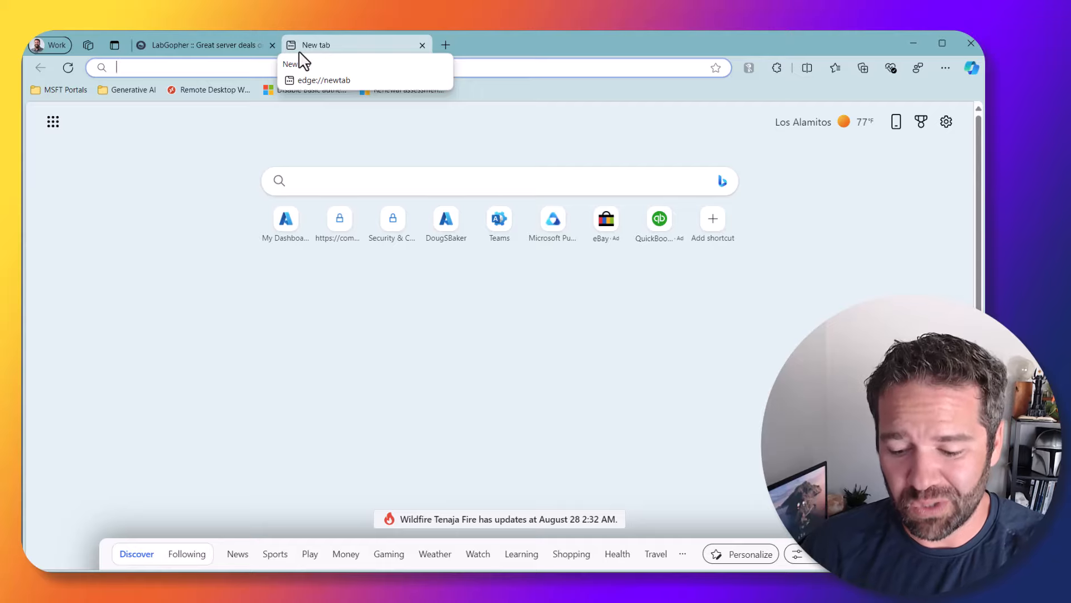
{"action": "type", "text": "wini"}
{"action": "key", "text": "BackSpace"}
{"action": "type", "text": "d"}
{"action": "key", "text": "BackSpace"}
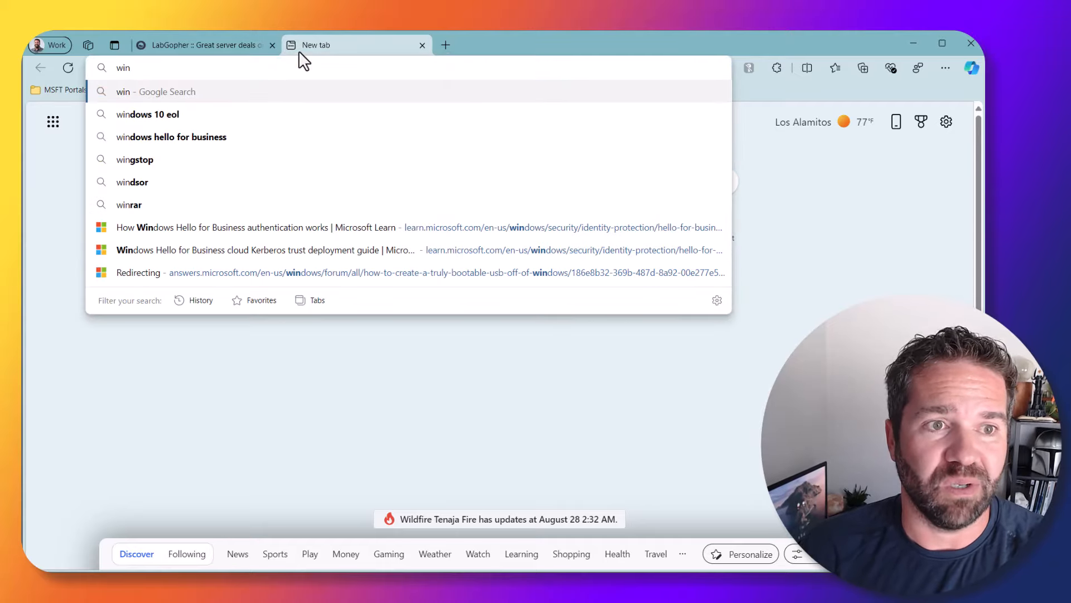
{"action": "type", "text": "sow"}
{"action": "key", "text": "BackSpace"}
{"action": "key", "text": "BackSpace"}
{"action": "key", "text": "BackSpace"}
{"action": "type", "text": "dows-server-2022"}
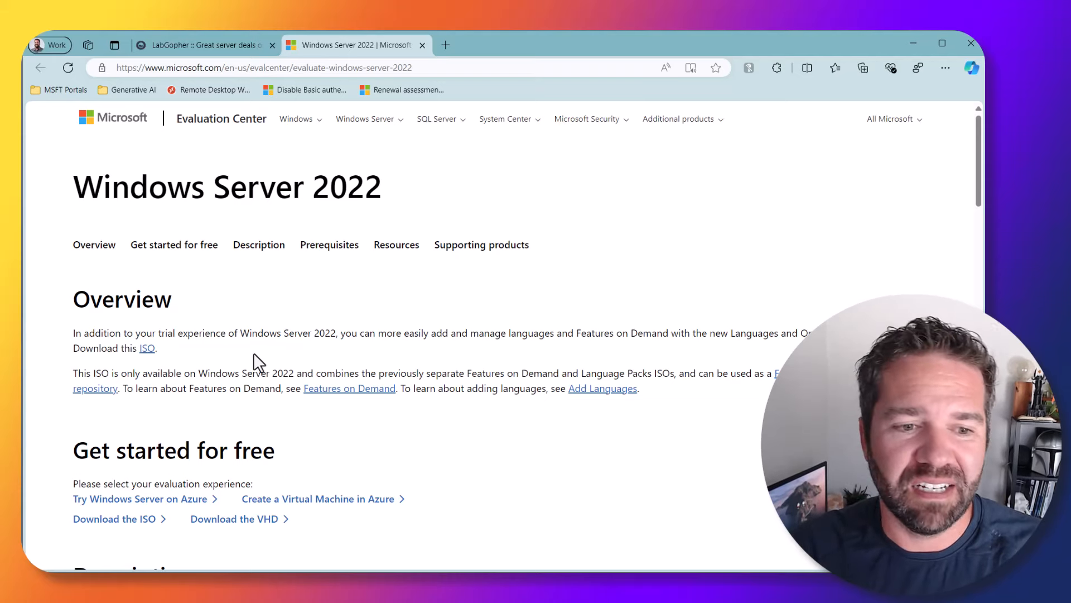
Step: Review the download choices, description, installation options and prerequisites on the Windows Server 2022 evaluation page
{"action": "scroll", "coordinate": [255, 357], "scroll_direction": "down", "scroll_amount": 4}
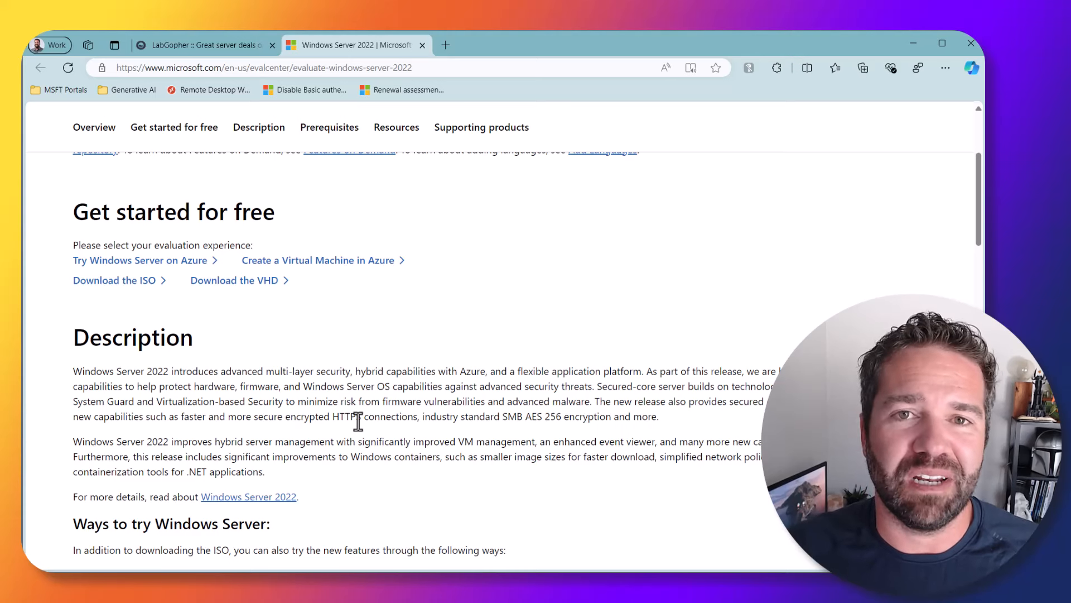
{"action": "scroll", "coordinate": [357, 421], "scroll_direction": "down", "scroll_amount": 2}
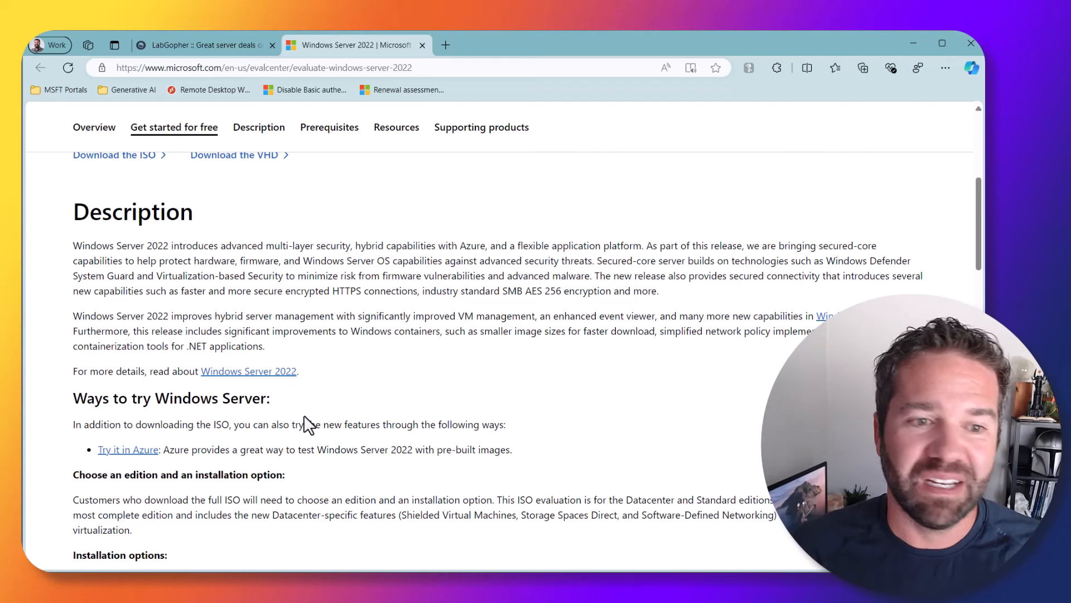
{"action": "scroll", "coordinate": [303, 411], "scroll_direction": "down", "scroll_amount": 5}
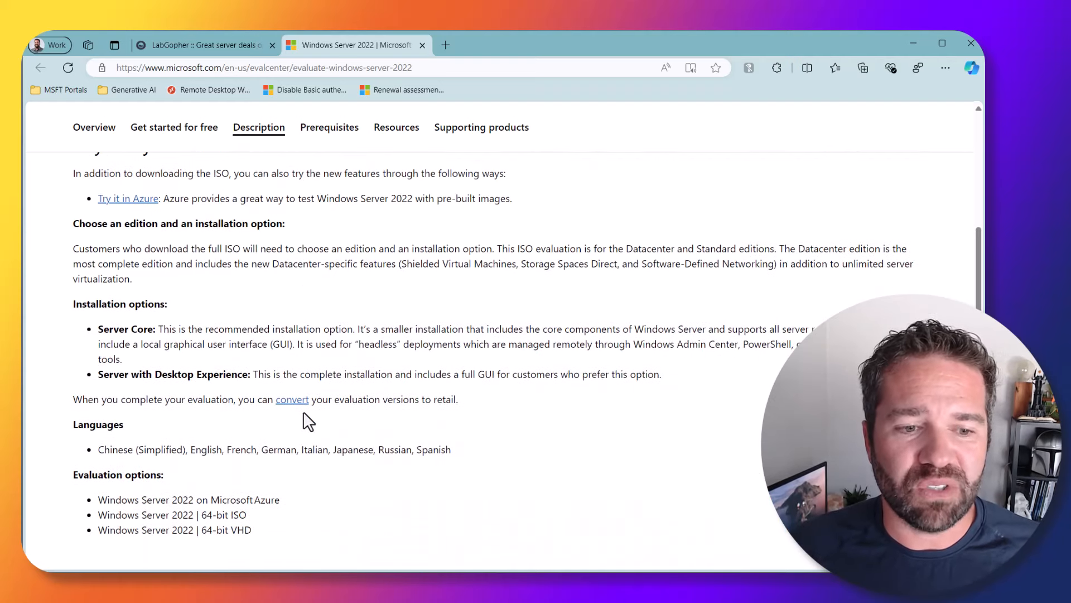
{"action": "scroll", "coordinate": [303, 412], "scroll_direction": "down", "scroll_amount": 4}
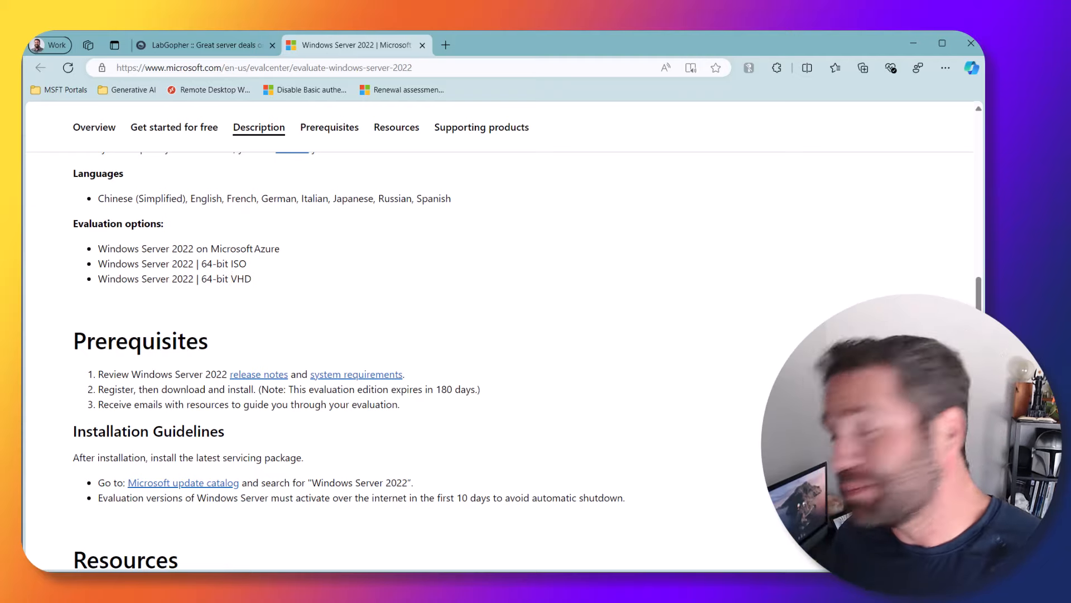
Step: Open the rufus.ie website in a new browser tab and look through its page
{"action": "left_click", "coordinate": [446, 50]}
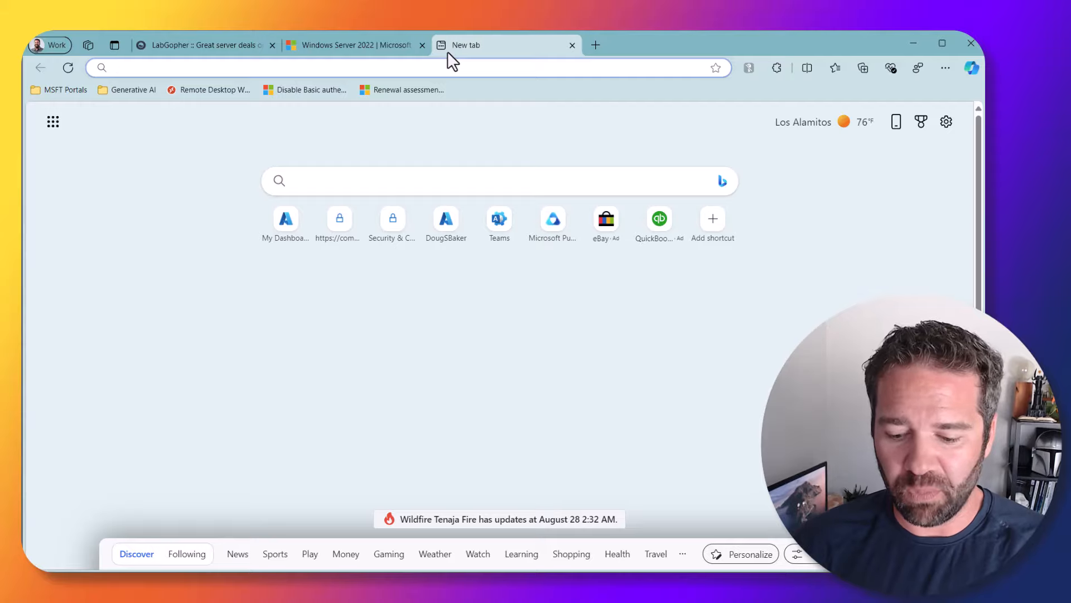
{"action": "type", "text": "rufus"}
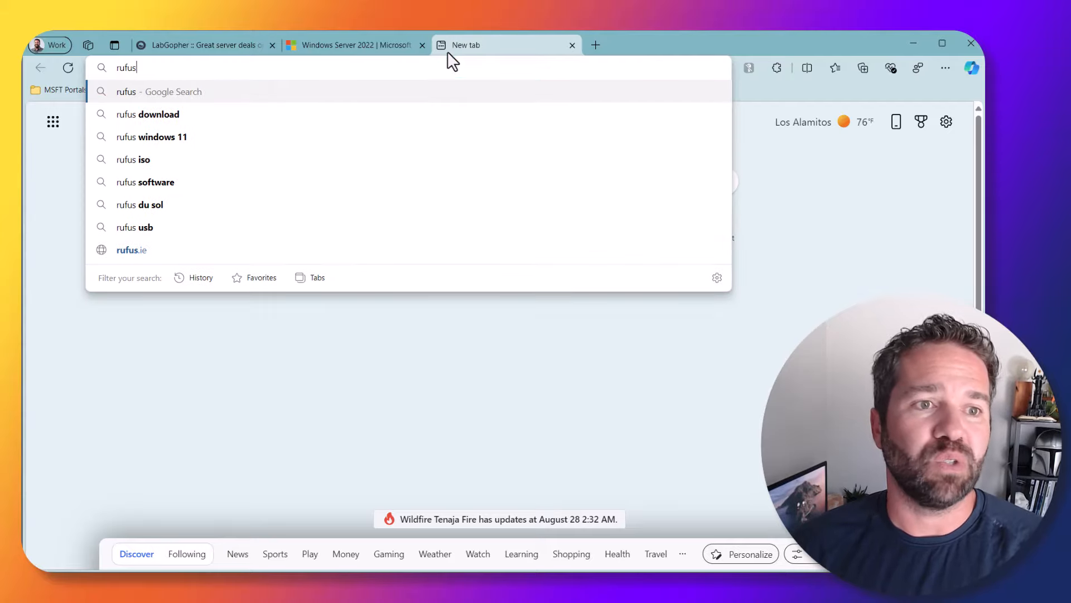
{"action": "key", "text": "Down"}
{"action": "key", "text": "Down"}
{"action": "key", "text": "Down"}
{"action": "key", "text": "Down"}
{"action": "key", "text": "Down"}
{"action": "key", "text": "Down"}
{"action": "key", "text": "Down"}
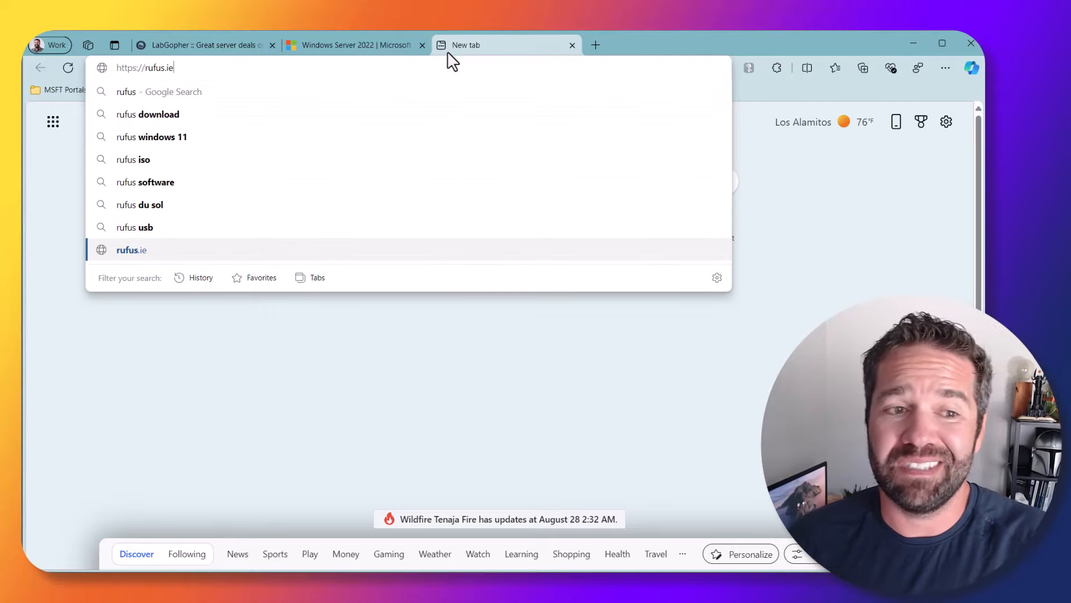
{"action": "key", "text": "Return"}
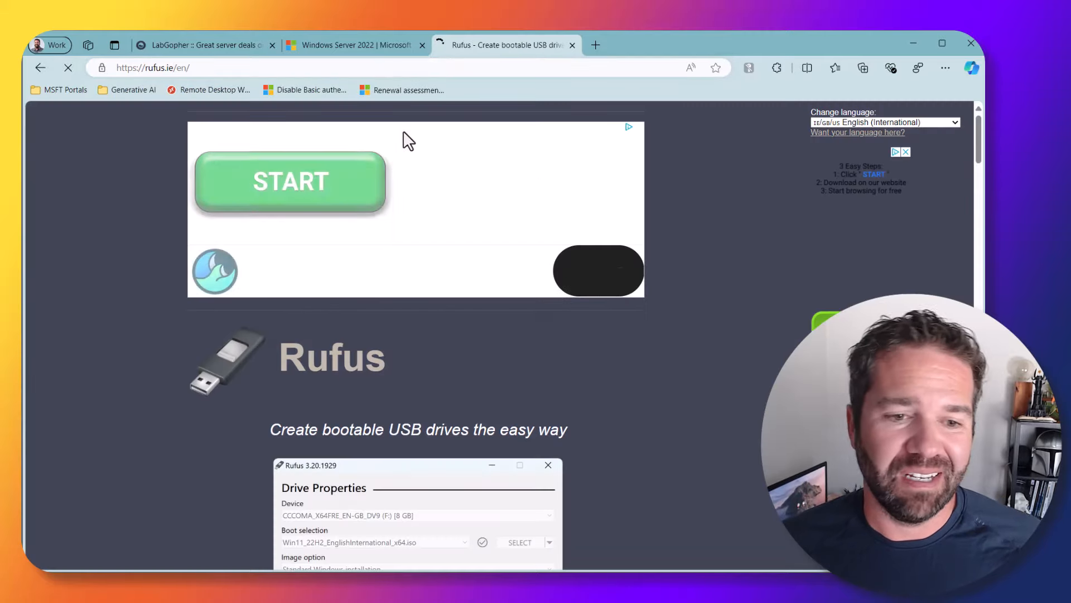
{"action": "scroll", "coordinate": [491, 413], "scroll_direction": "down", "scroll_amount": 5}
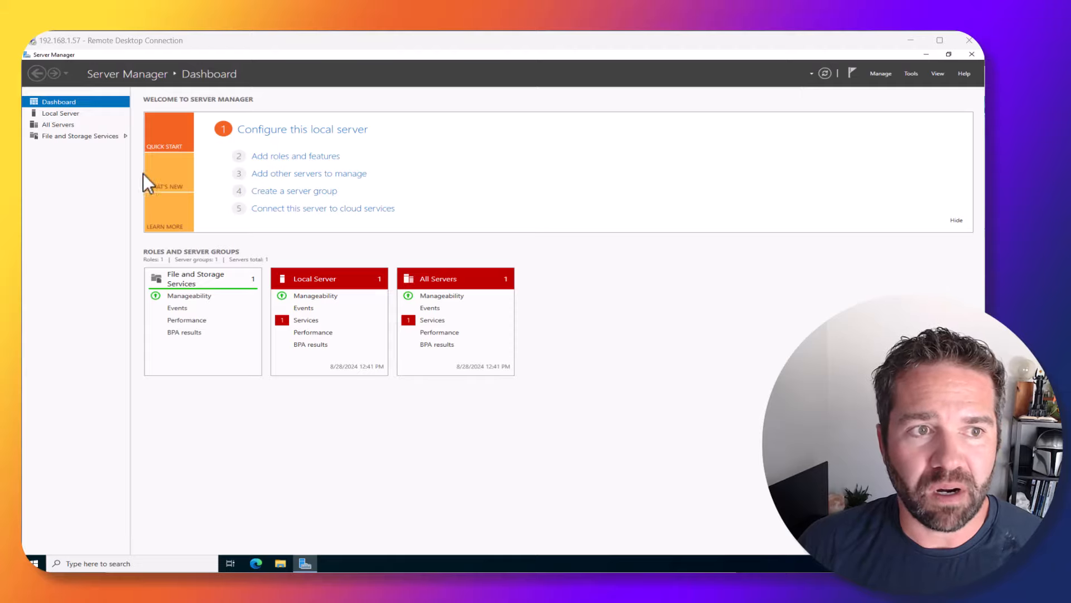
Step: In Server Manager on the remote server, check the local server's Remote Desktop settings and close them without changes
{"action": "left_click", "coordinate": [68, 114]}
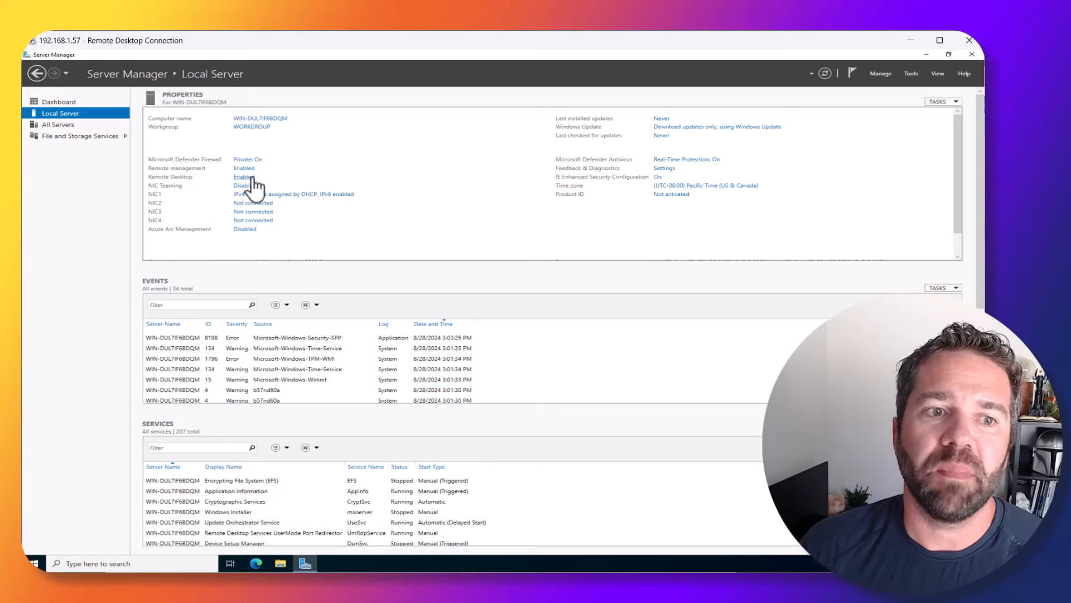
{"action": "left_click", "coordinate": [251, 177]}
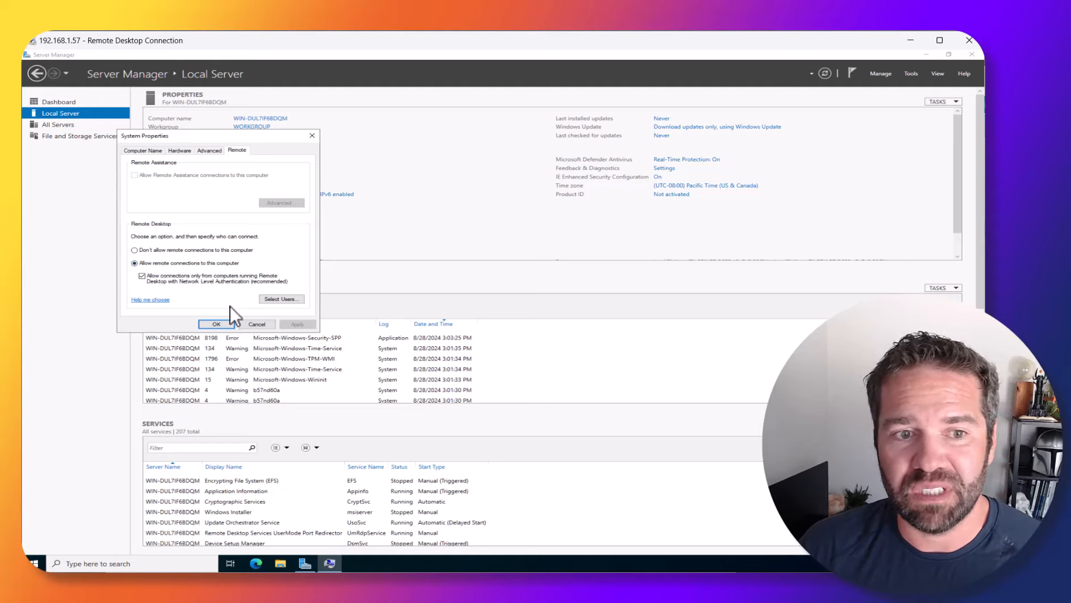
{"action": "left_click", "coordinate": [252, 325]}
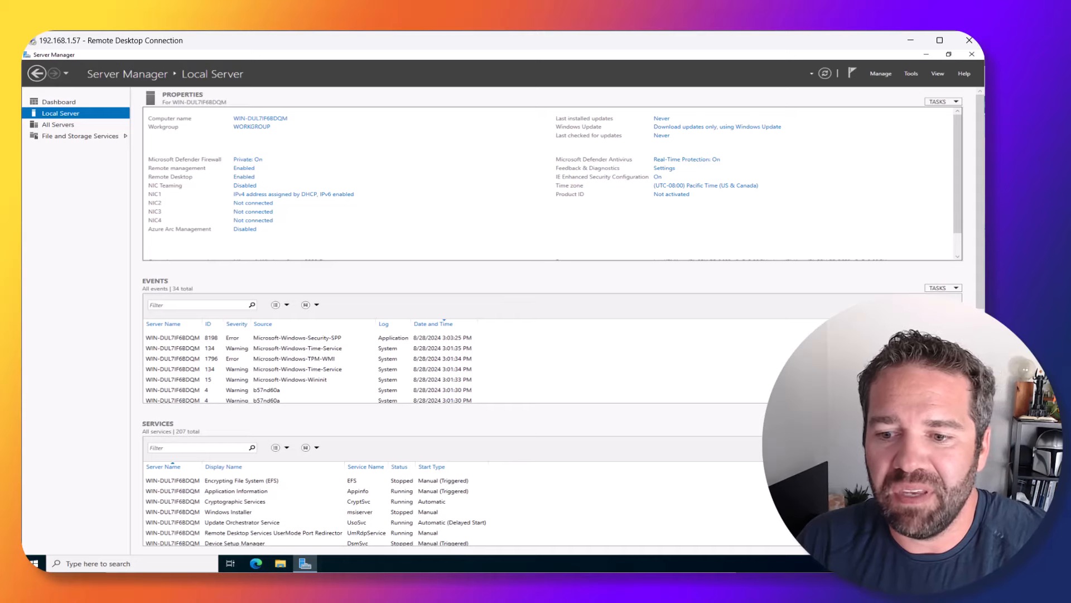
Step: Run ipconfig in Command Prompt to check the server's IPv4 address on NIC1, and close the window
{"action": "left_click", "coordinate": [45, 567]}
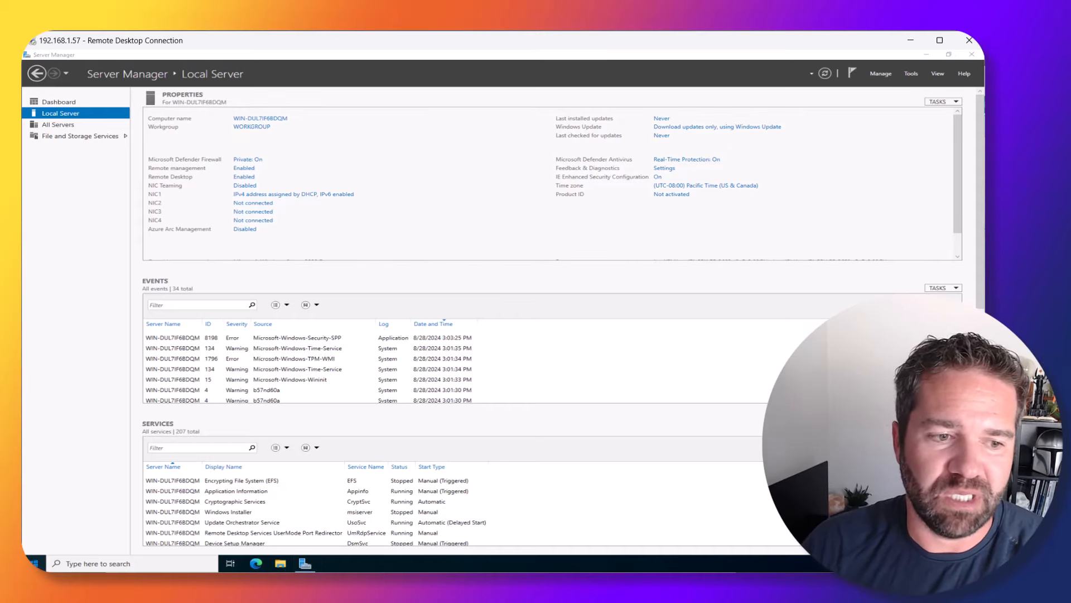
{"action": "type", "text": "cmd"}
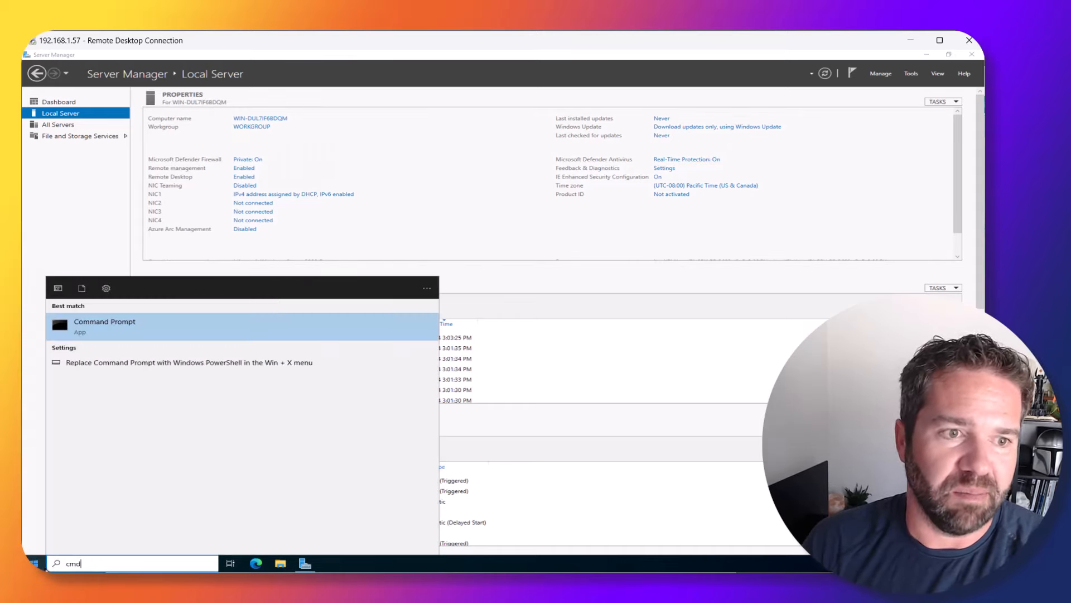
{"action": "key", "text": "Return"}
{"action": "type", "text": "ipconfig"}
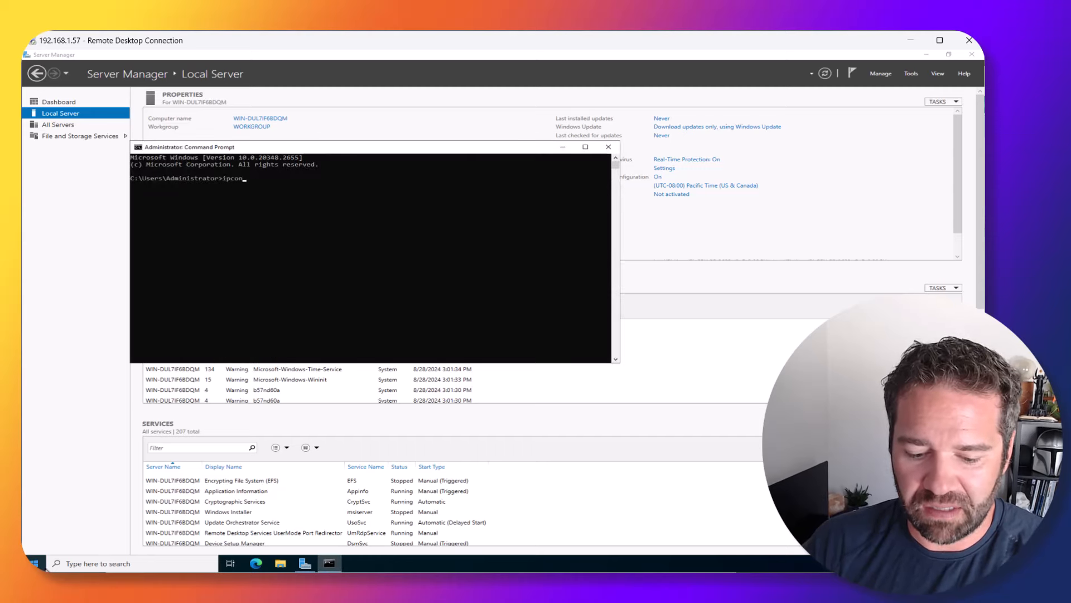
{"action": "key", "text": "Return"}
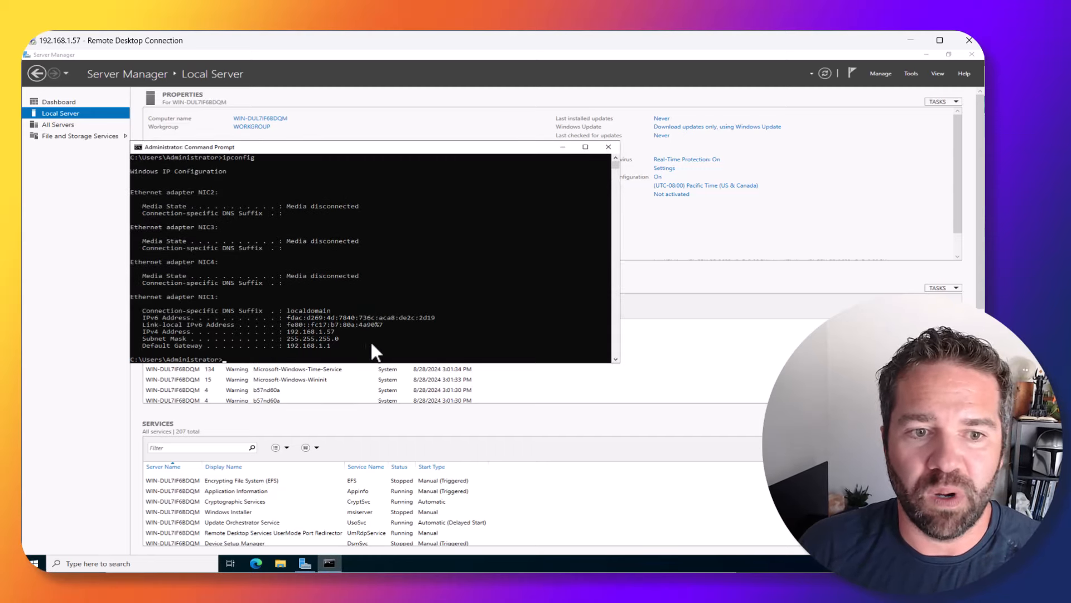
{"action": "left_click_drag", "start_coordinate": [340, 331], "coordinate": [294, 333]}
{"action": "left_click", "coordinate": [609, 146]}
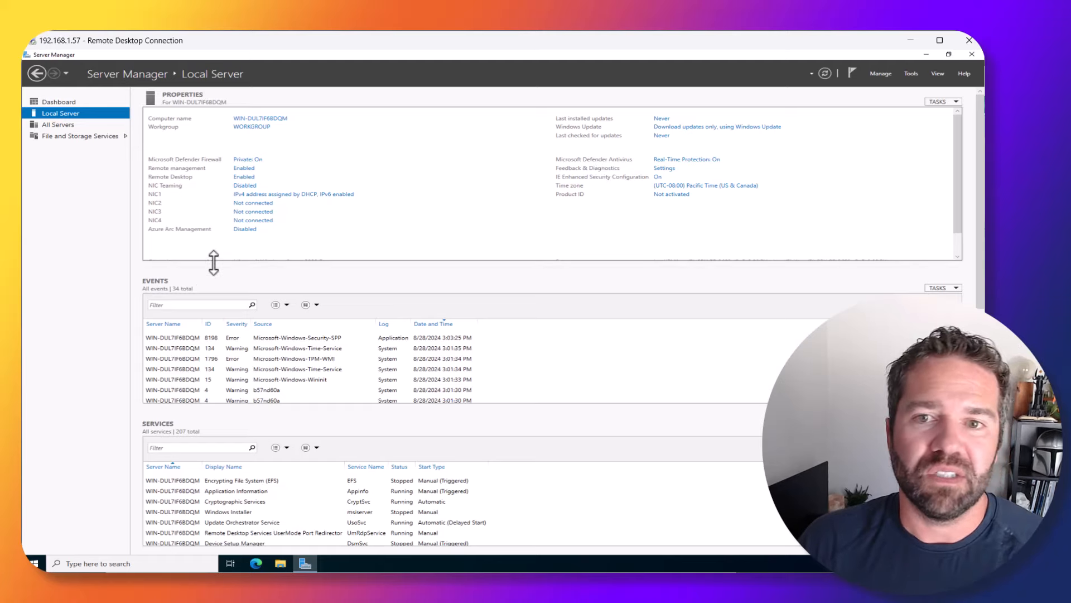
Step: Open the local server's computer name for editing and enter Atck1LabHypV401 as the new name
{"action": "left_click", "coordinate": [260, 118]}
{"action": "left_click", "coordinate": [333, 268]}
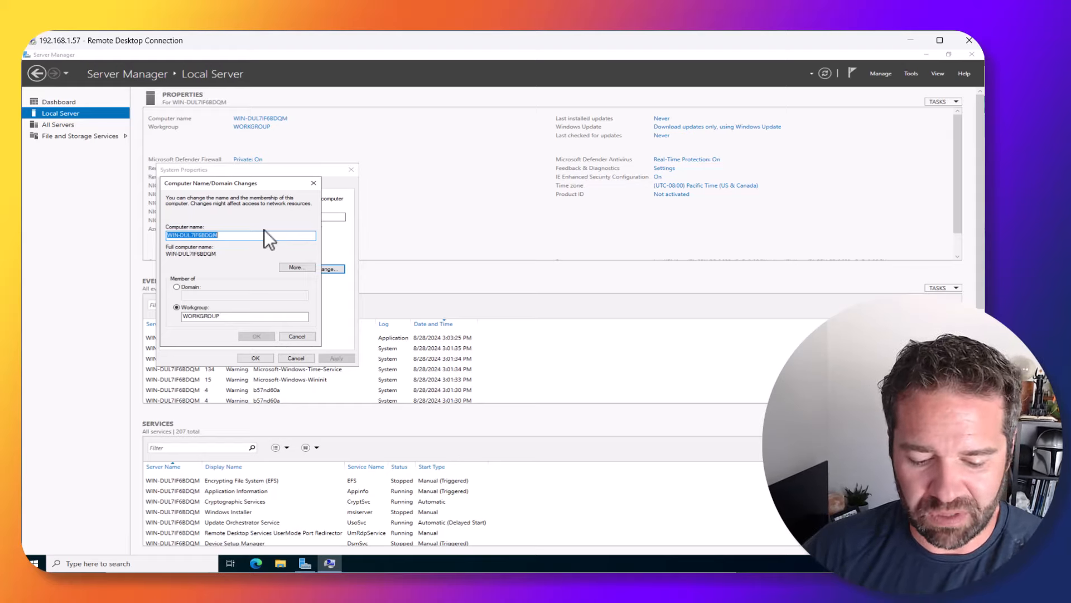
{"action": "type", "text": "At"}
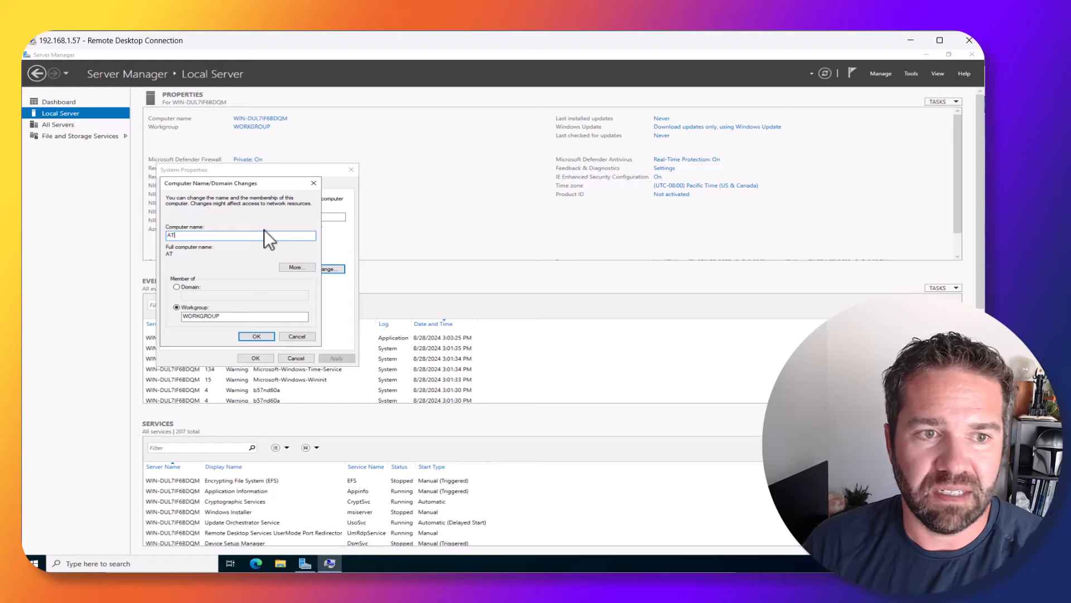
{"action": "type", "text": "ck"}
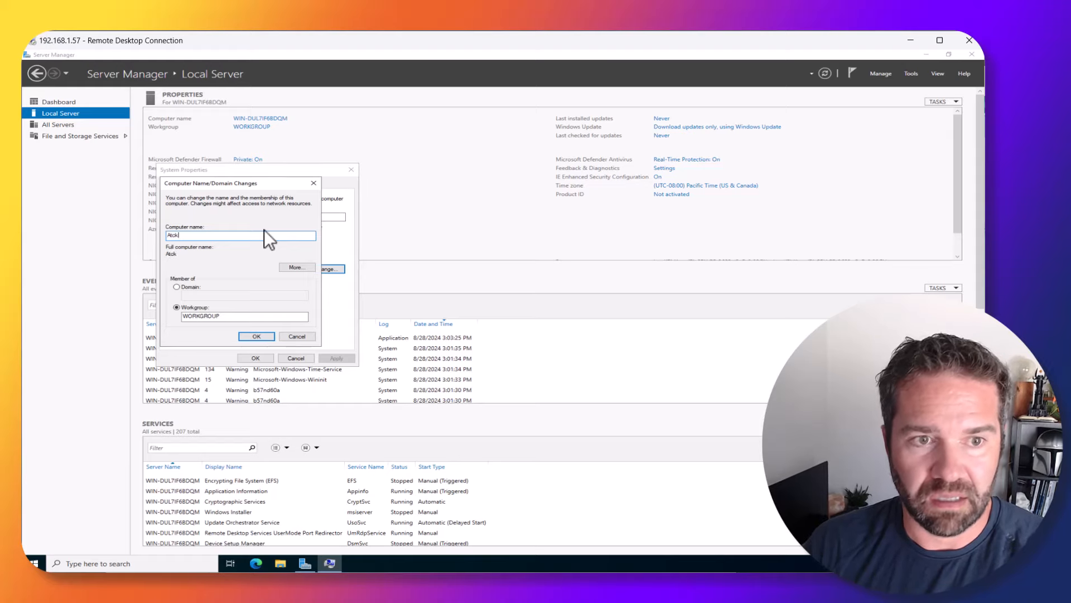
{"action": "type", "text": "1Lab"}
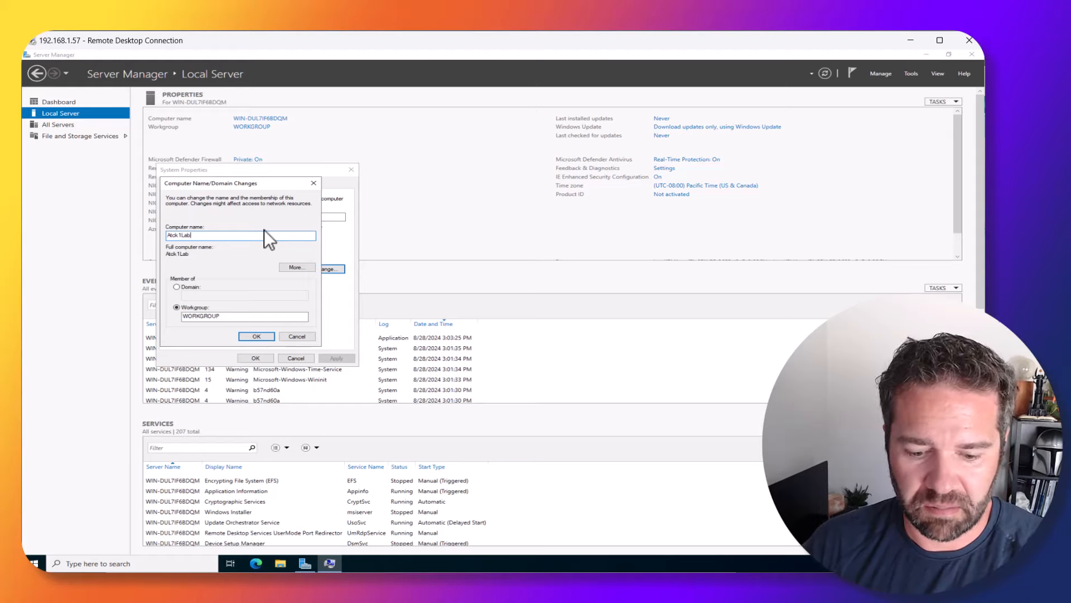
{"action": "type", "text": "Hyb"}
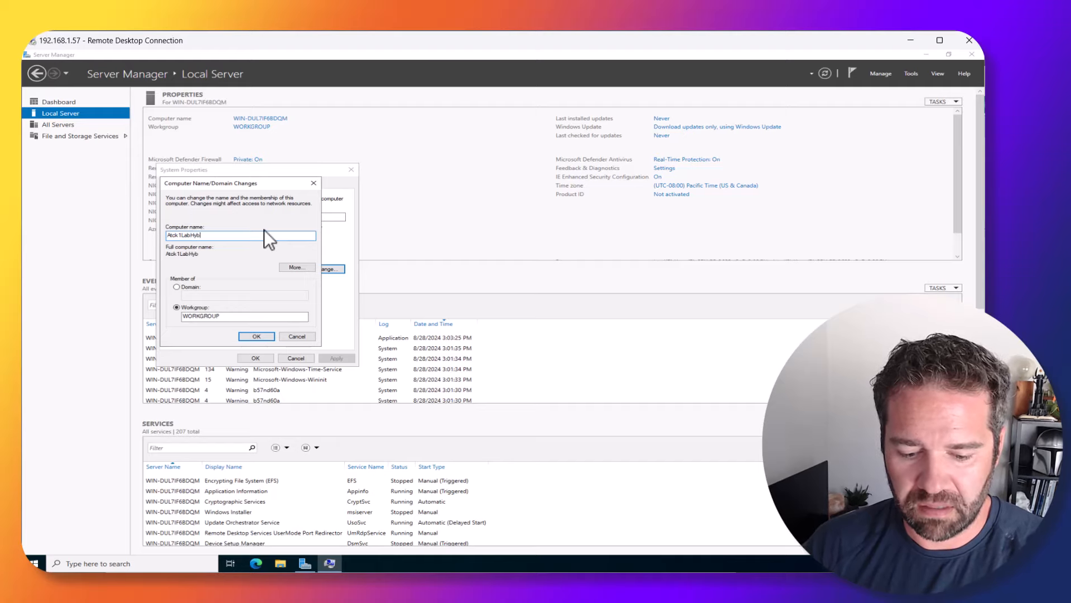
{"action": "type", "text": "V401"}
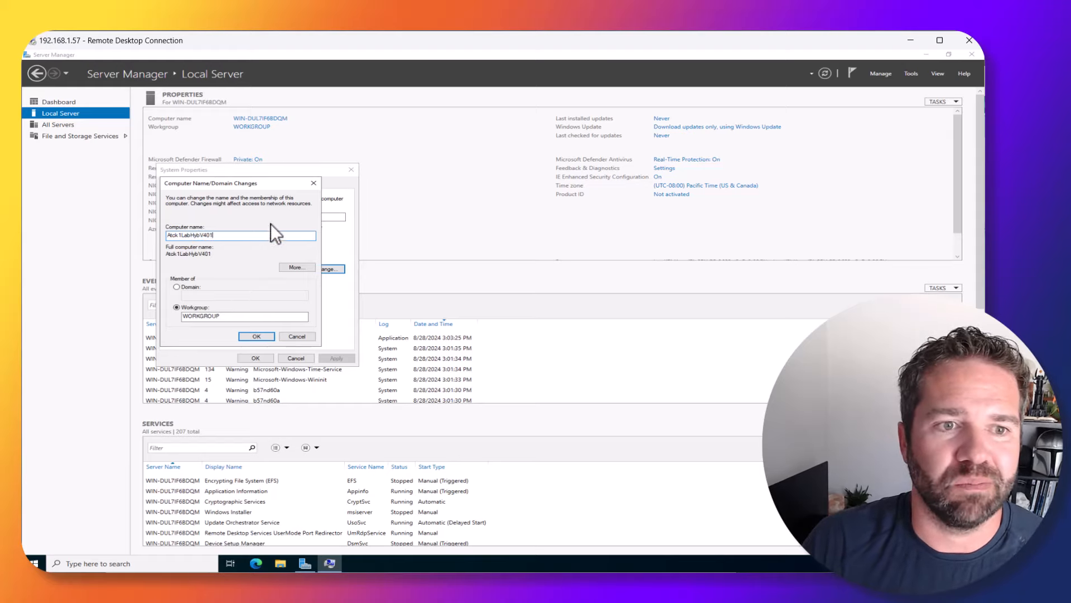
{"action": "left_click", "coordinate": [201, 236]}
{"action": "key", "text": "BackSpace"}
{"action": "type", "text": "p"}
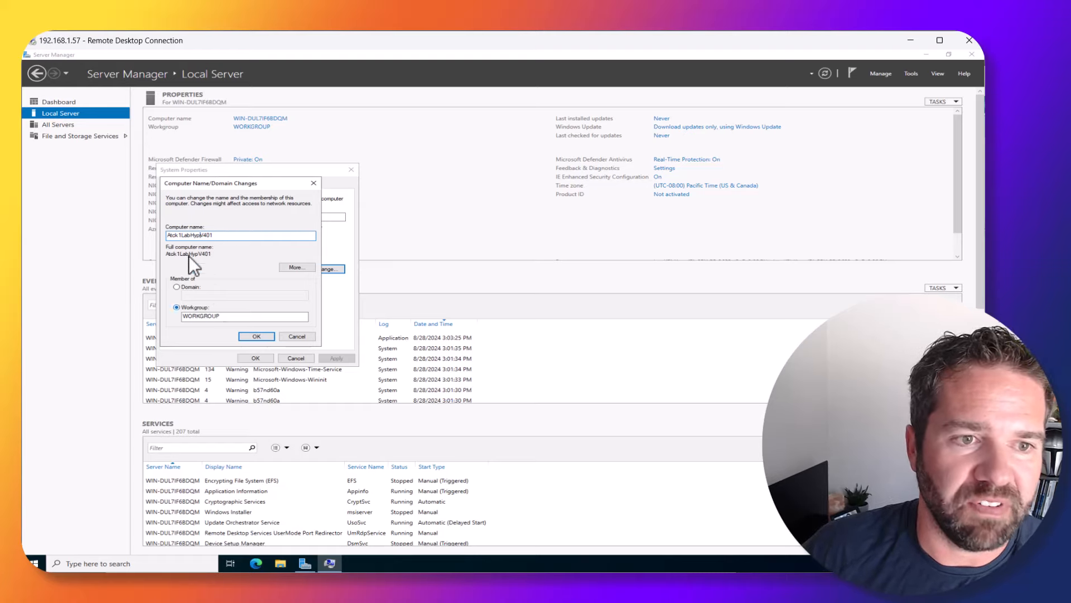
Step: Apply the new computer name, close System Properties and postpone the restart
{"action": "left_click", "coordinate": [263, 336]}
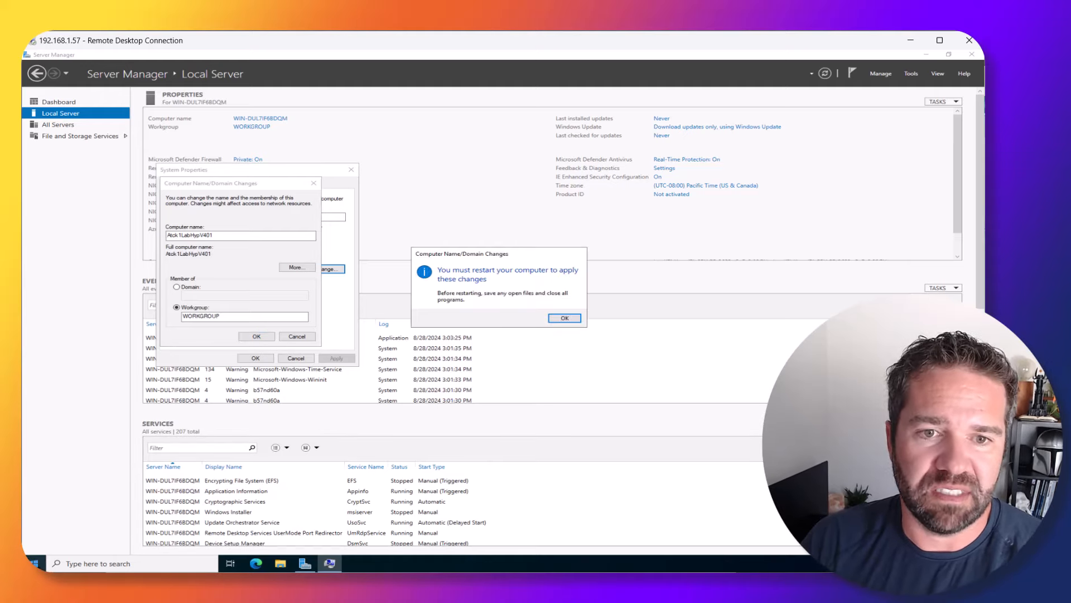
{"action": "left_click", "coordinate": [566, 318]}
{"action": "left_click", "coordinate": [267, 358]}
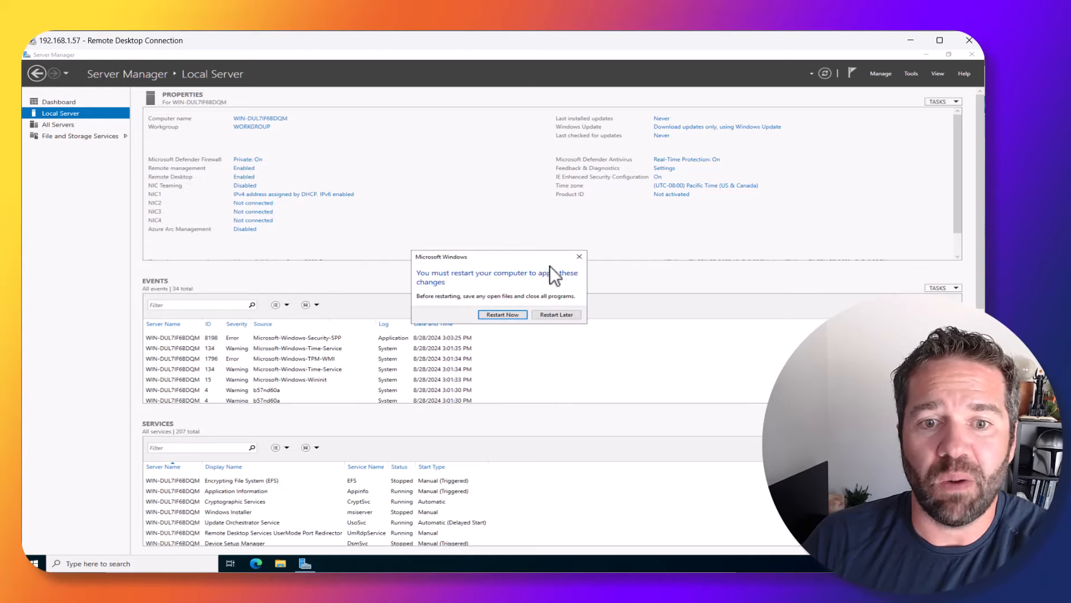
{"action": "left_click", "coordinate": [568, 317]}
Step: Open the Windows Update settings and check for updates on the server
{"action": "left_click", "coordinate": [34, 563]}
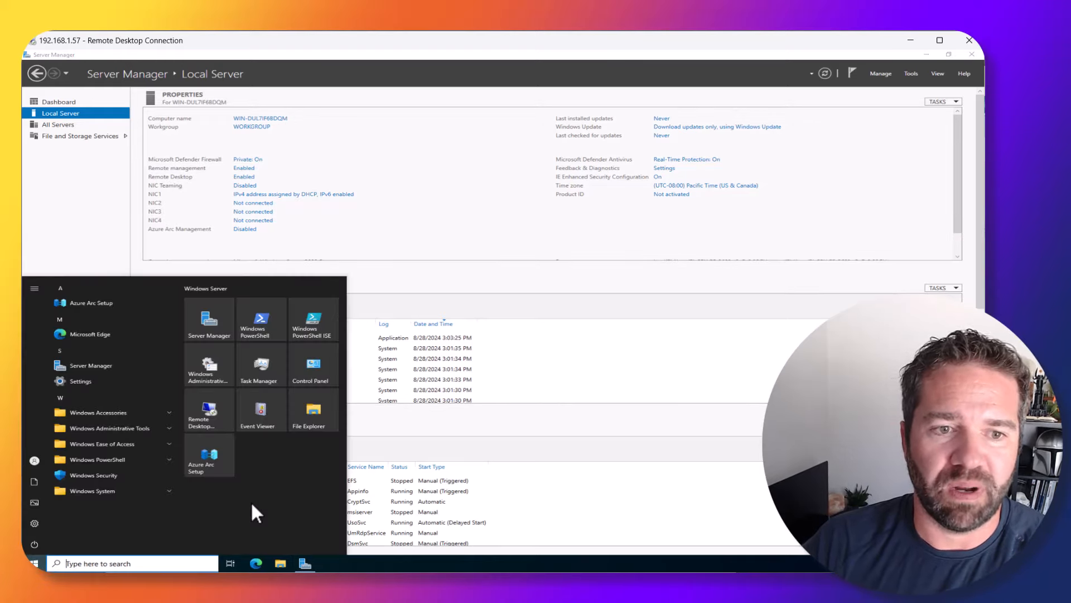
{"action": "type", "text": "ne"}
{"action": "key", "text": "BackSpace"}
{"action": "key", "text": "BackSpace"}
{"action": "type", "text": "update"}
{"action": "key", "text": "Return"}
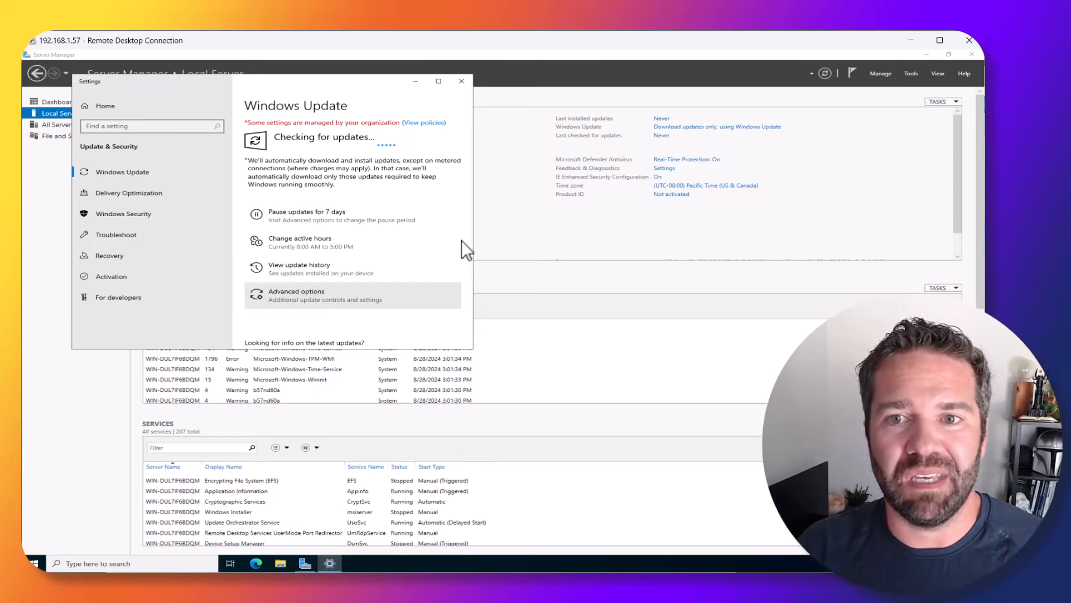
Step: Start adding roles and features with a role-based installation on the local server, continuing to the server role selection
{"action": "left_click", "coordinate": [880, 73]}
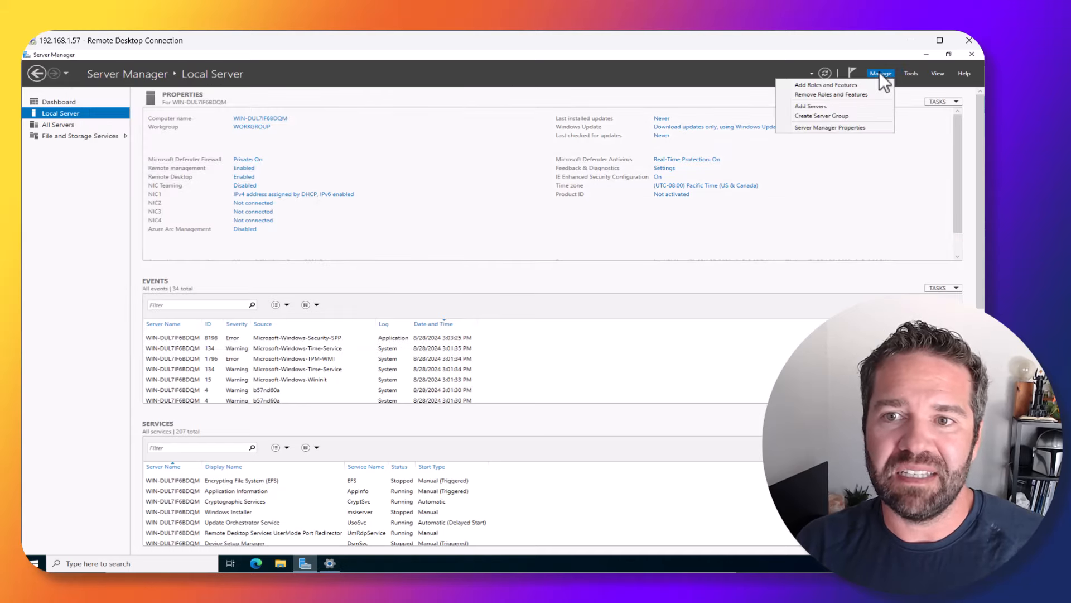
{"action": "left_click", "coordinate": [857, 85]}
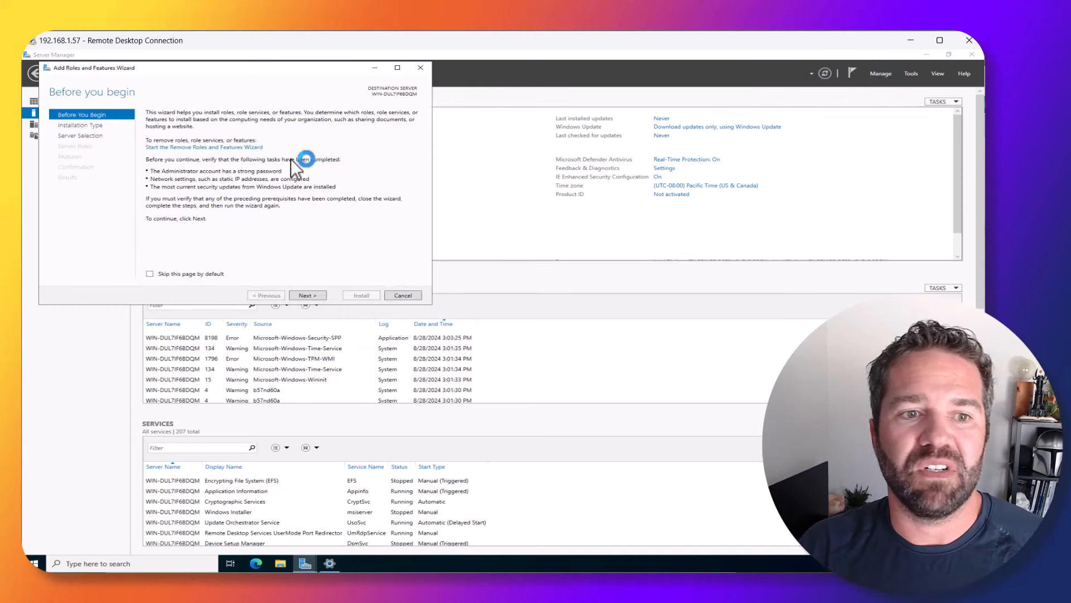
{"action": "left_click", "coordinate": [303, 296]}
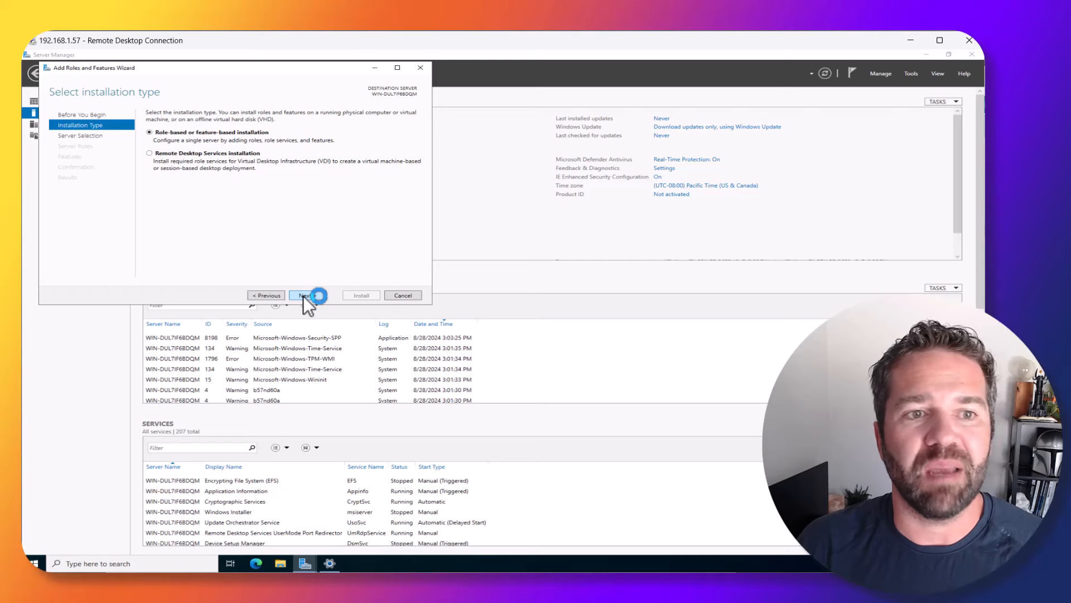
{"action": "left_click", "coordinate": [303, 296]}
{"action": "left_click", "coordinate": [303, 295]}
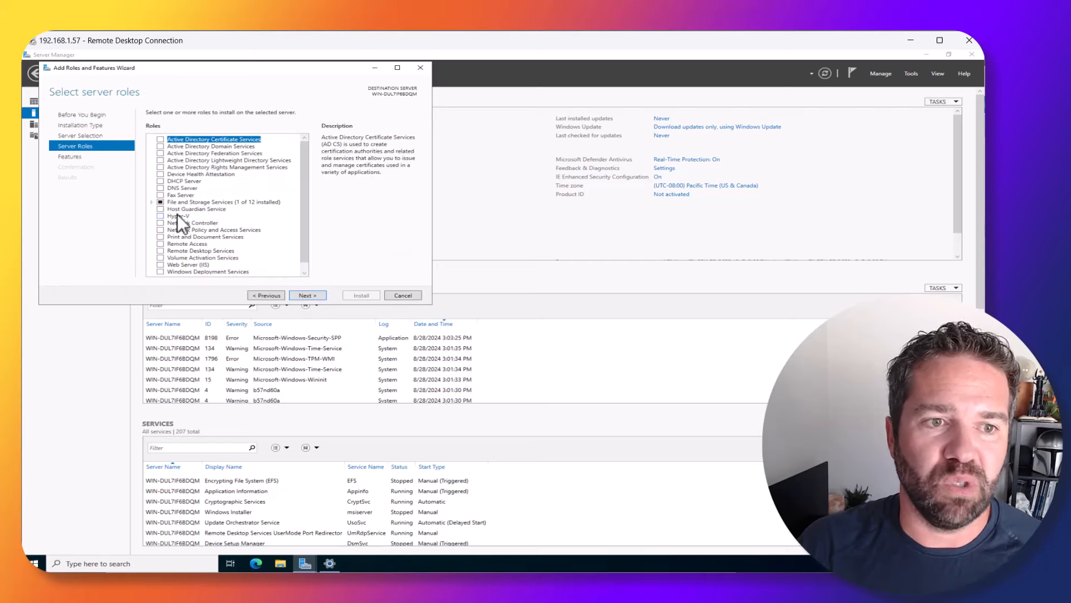
Step: Select the Hyper-V server role and include its required management tools
{"action": "left_click", "coordinate": [176, 215]}
{"action": "left_click", "coordinate": [161, 216]}
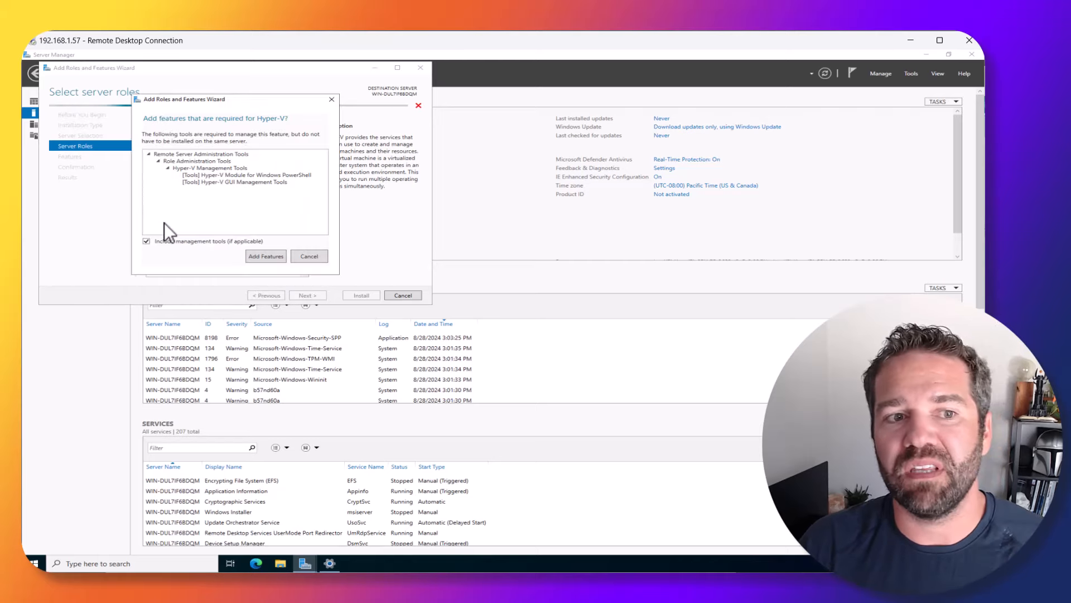
{"action": "left_click", "coordinate": [265, 256]}
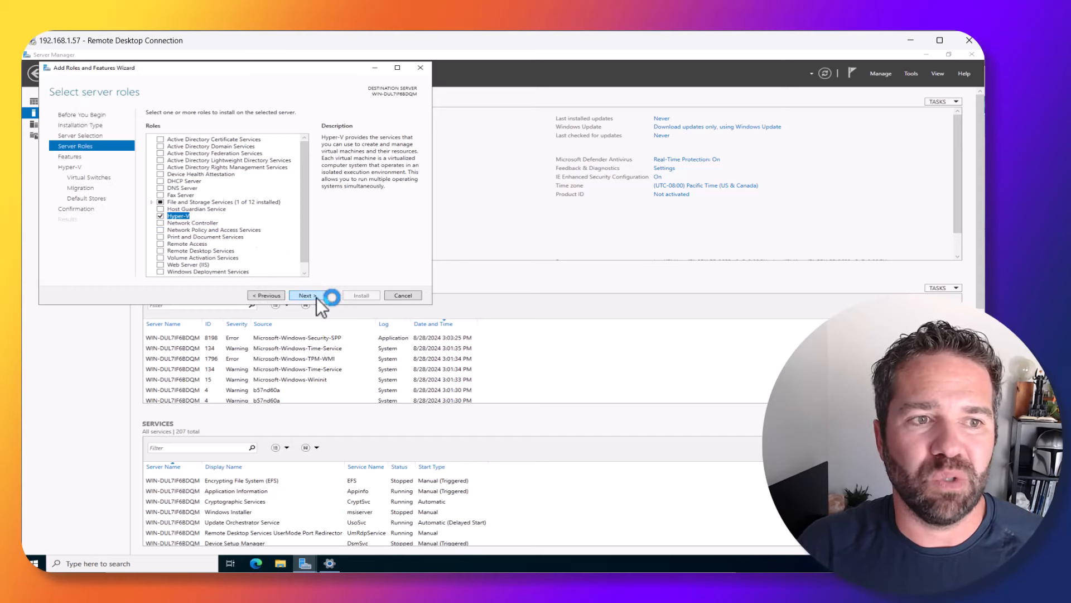
{"action": "left_click", "coordinate": [306, 295]}
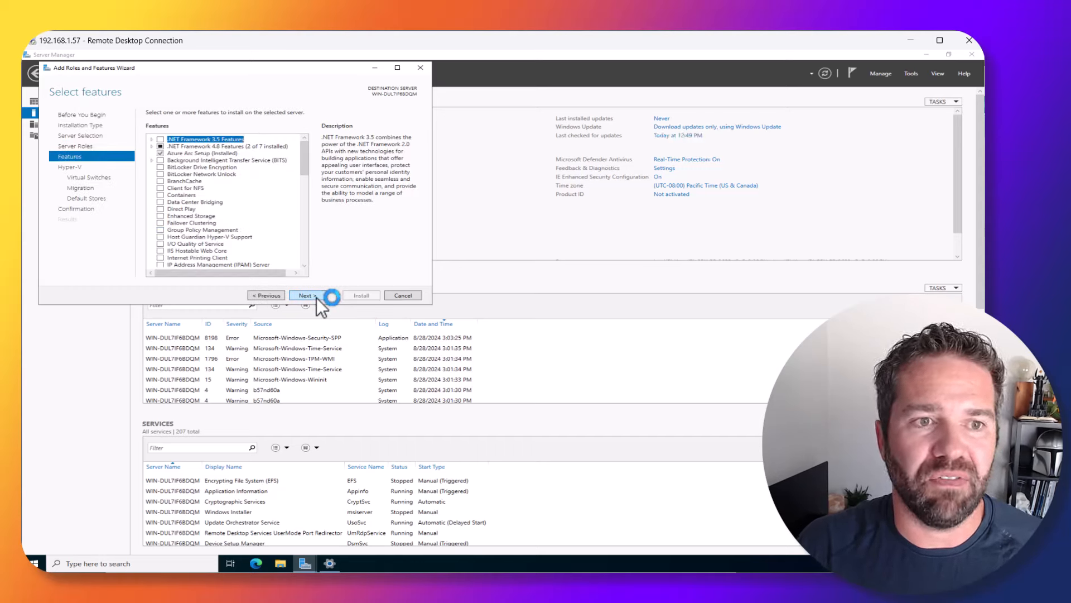
Step: Keep the intermediate wizard defaults and create a HyperV folder on the C: drive as the default location for virtual hard disk files
{"action": "left_click", "coordinate": [316, 297]}
{"action": "left_click", "coordinate": [317, 297]}
{"action": "left_click", "coordinate": [316, 297]}
{"action": "left_click", "coordinate": [317, 297]}
{"action": "left_click", "coordinate": [405, 153]}
{"action": "left_click", "coordinate": [479, 344]}
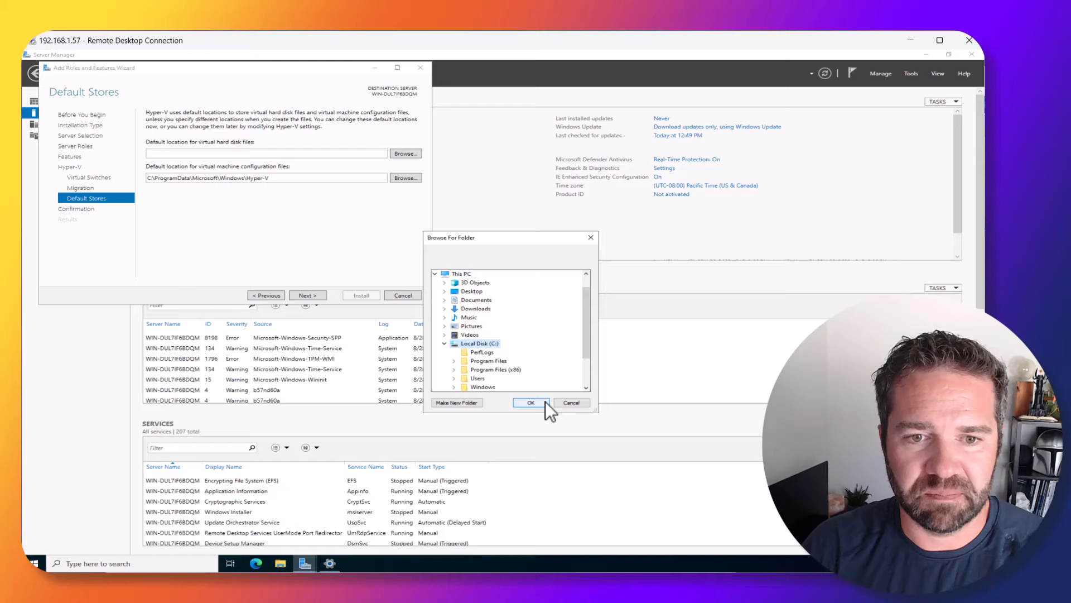
{"action": "left_click", "coordinate": [467, 402]}
{"action": "type", "text": "Hy"}
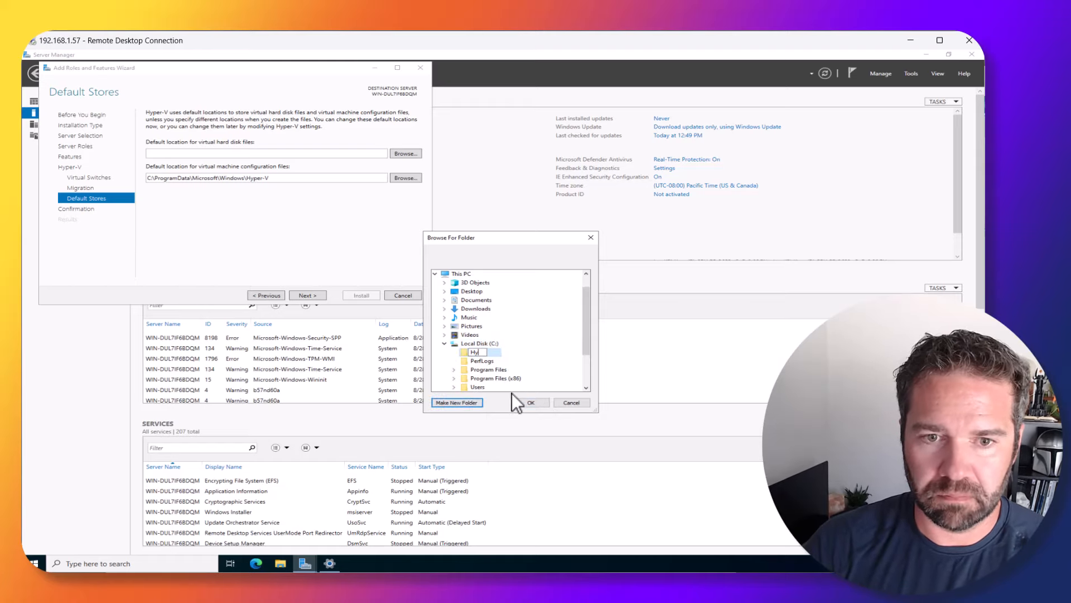
{"action": "type", "text": "perV"}
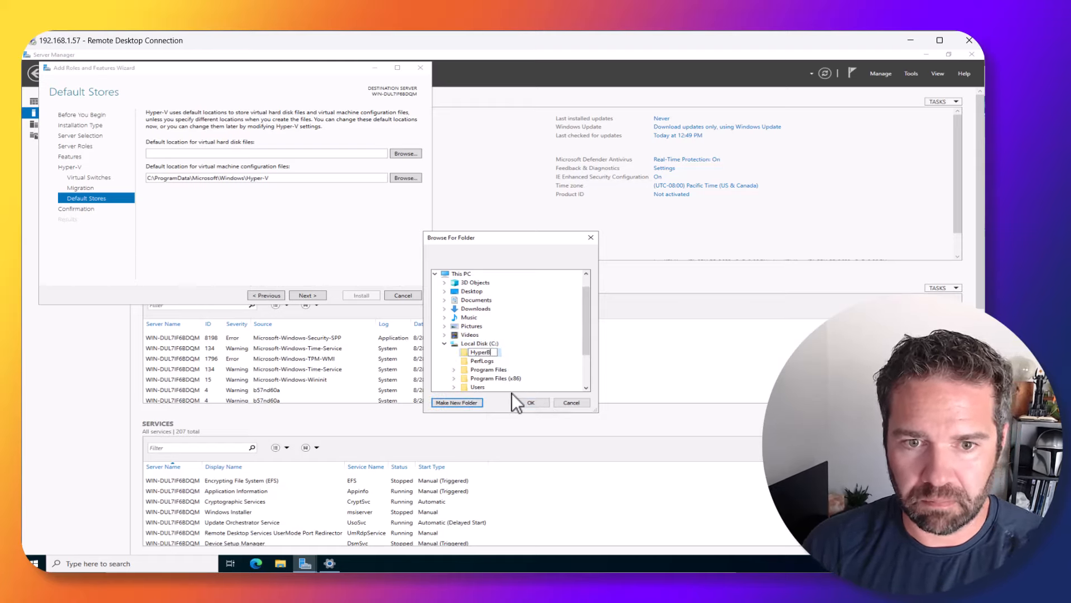
{"action": "left_click", "coordinate": [531, 402]}
Step: Browse into Local Disk (C:) to choose the default location for the virtual machine configuration files
{"action": "left_click", "coordinate": [406, 154]}
{"action": "double_click", "coordinate": [449, 299]}
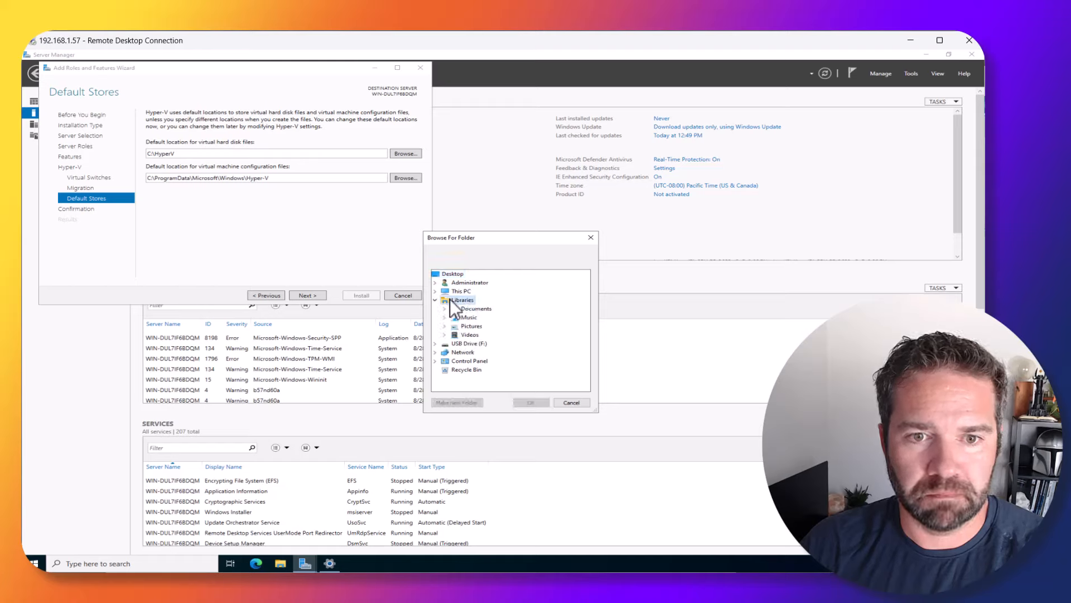
{"action": "left_click", "coordinate": [436, 291]}
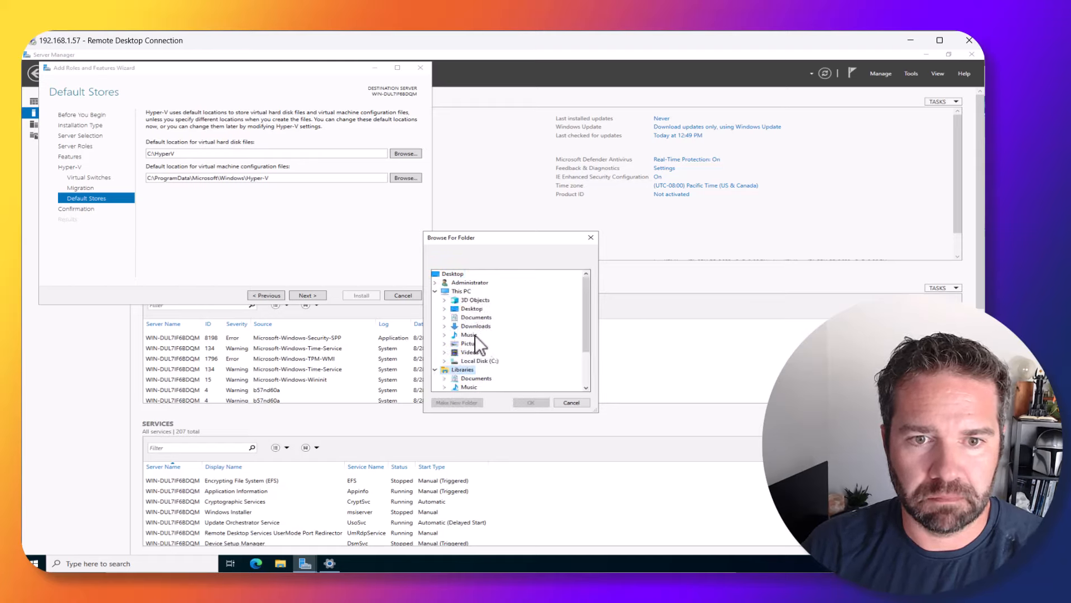
{"action": "left_click", "coordinate": [478, 361]}
{"action": "left_click", "coordinate": [444, 360]}
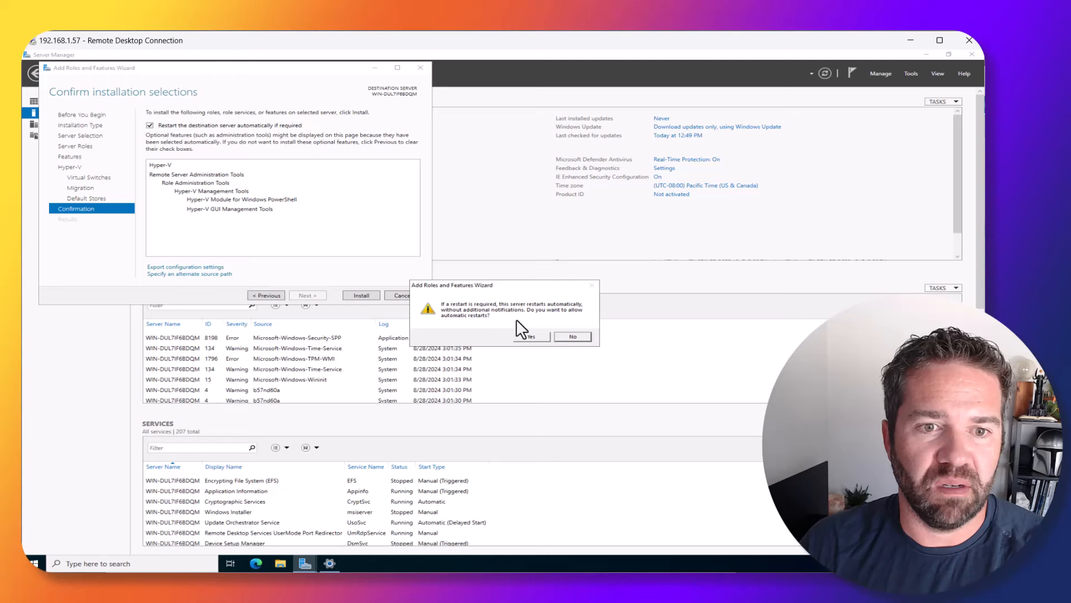
Step: Allow the destination server to restart automatically if required and install the Hyper-V role
{"action": "left_click", "coordinate": [611, 337]}
{"action": "left_click", "coordinate": [366, 296]}
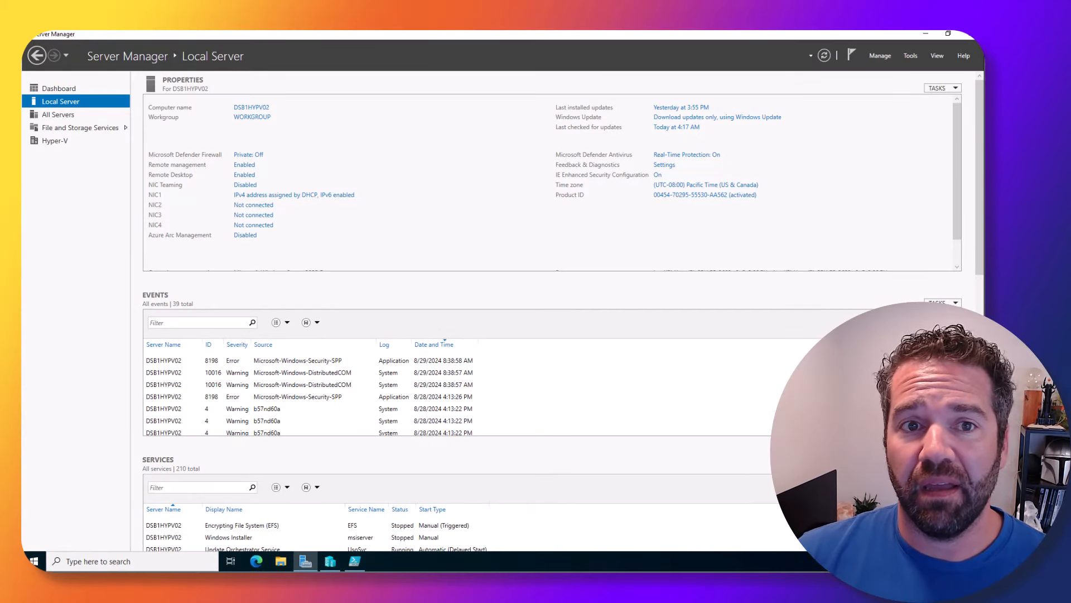
Step: Open Hyper-V Manager from Server Manager and widen its window
{"action": "left_click", "coordinate": [910, 55]}
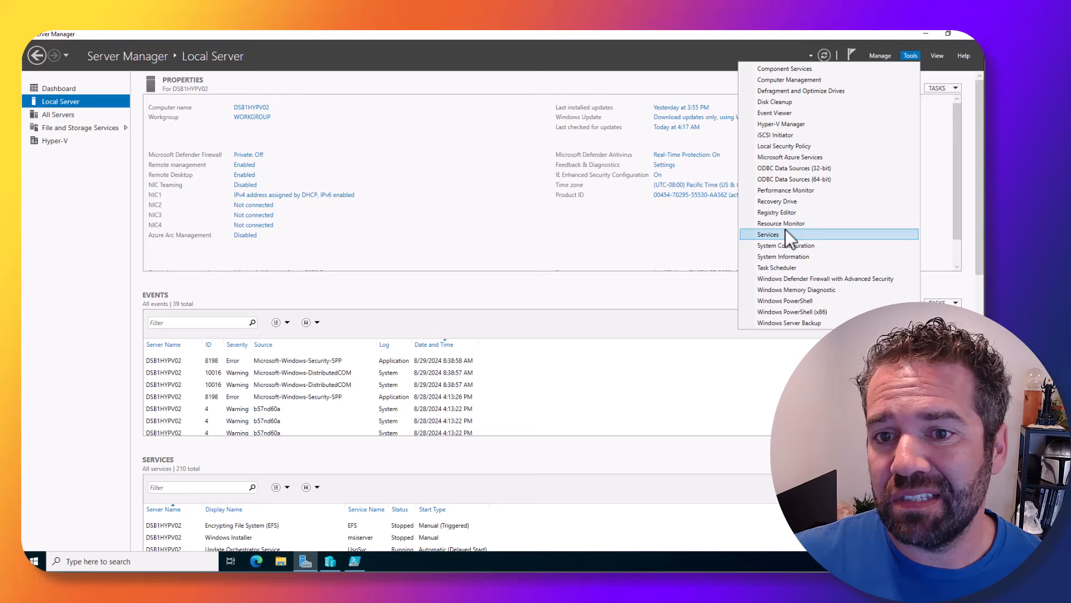
{"action": "left_click", "coordinate": [785, 124]}
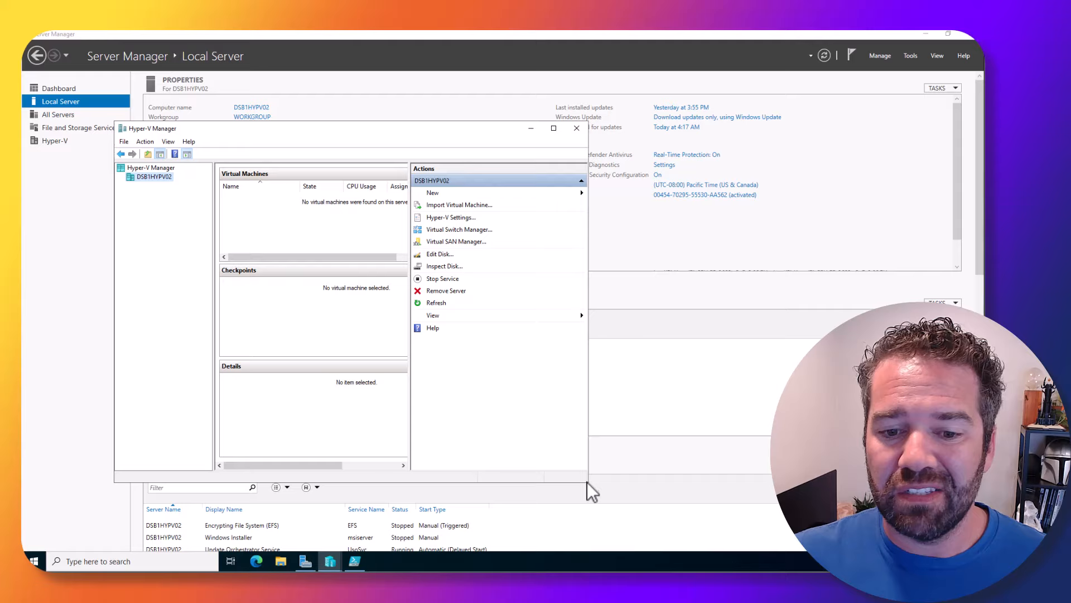
{"action": "left_click_drag", "start_coordinate": [584, 478], "coordinate": [765, 485]}
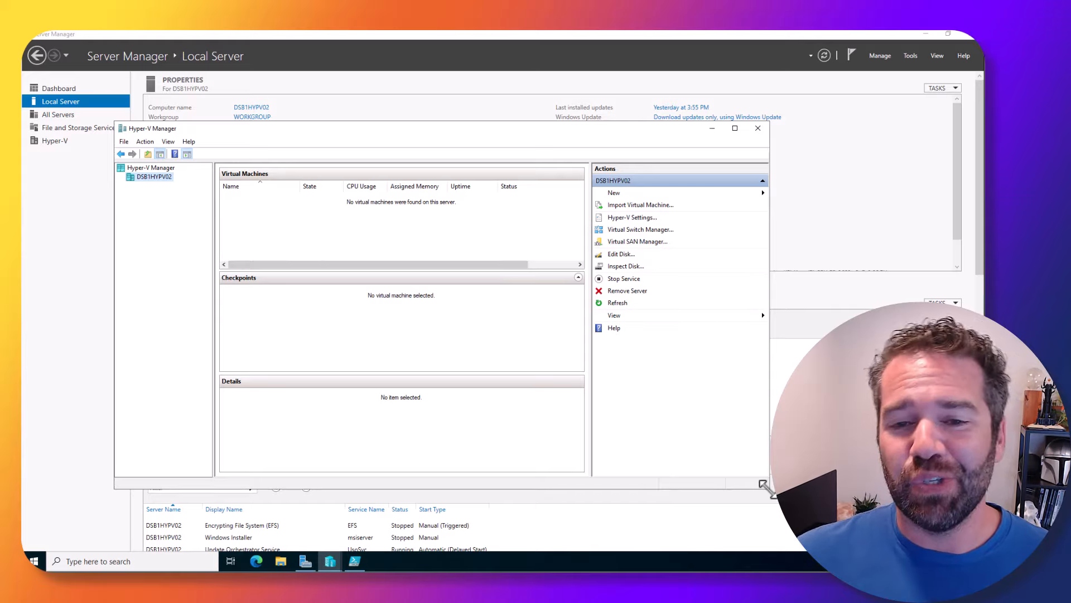
Step: Review the Virtual Switch Manager and the Hyper-V default folder settings, closing both without changes
{"action": "left_click", "coordinate": [640, 229]}
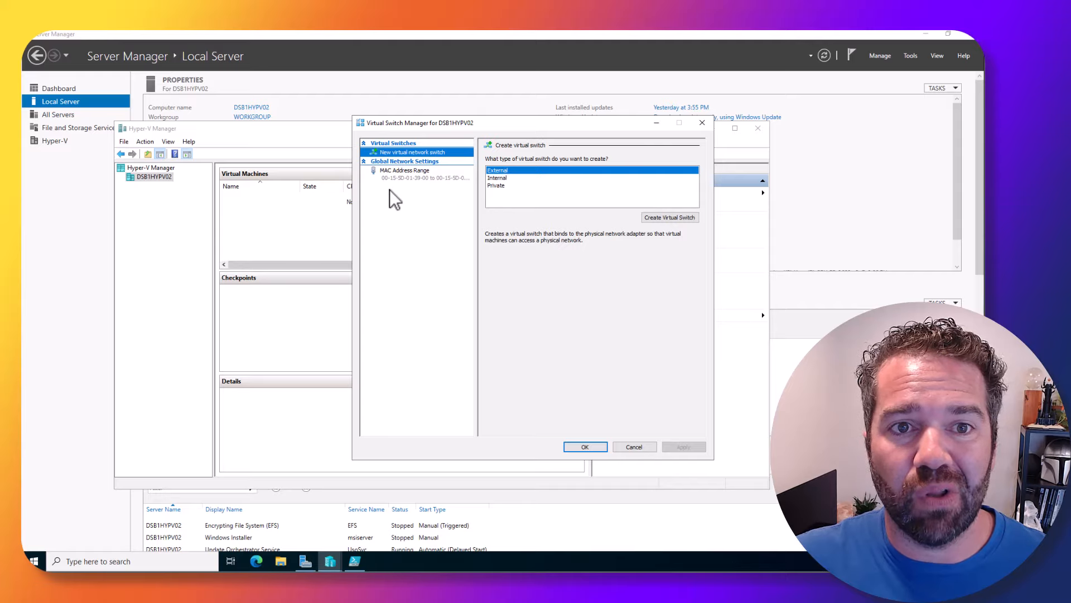
{"action": "left_click", "coordinate": [706, 125]}
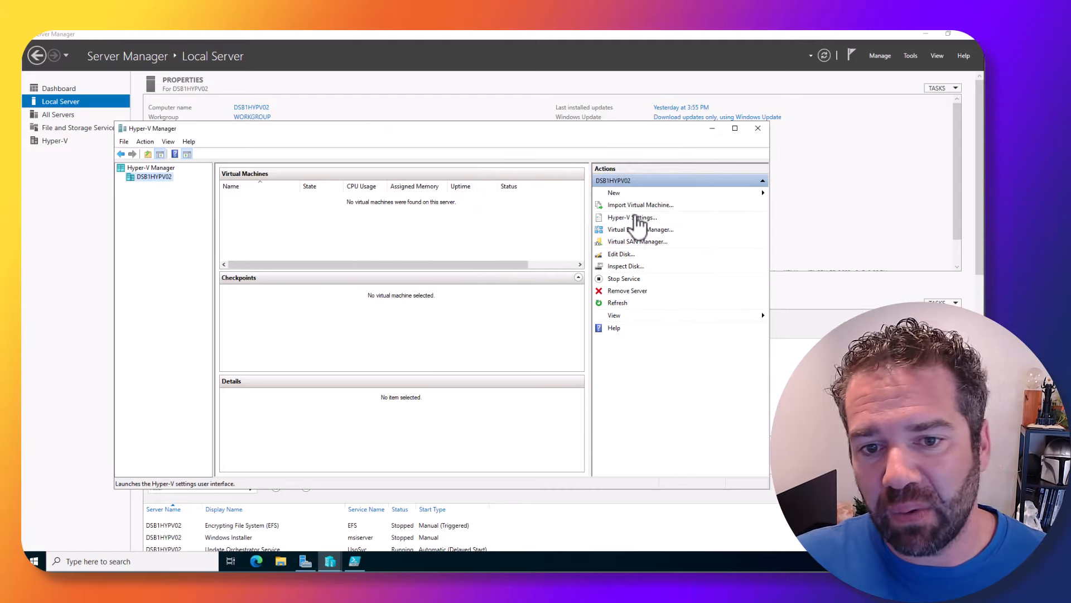
{"action": "left_click", "coordinate": [636, 218]}
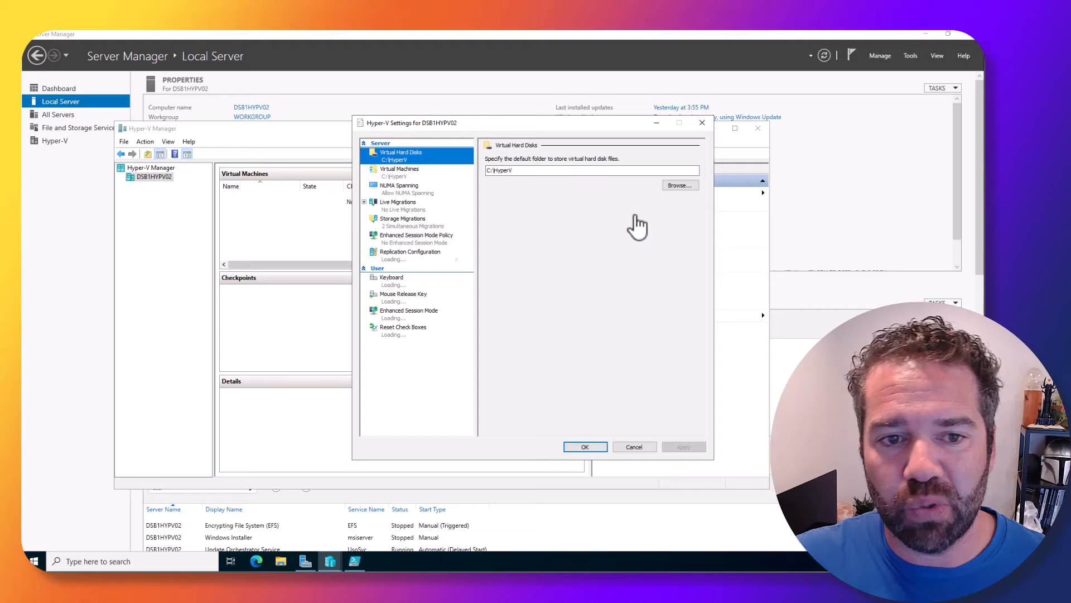
{"action": "left_click", "coordinate": [647, 445]}
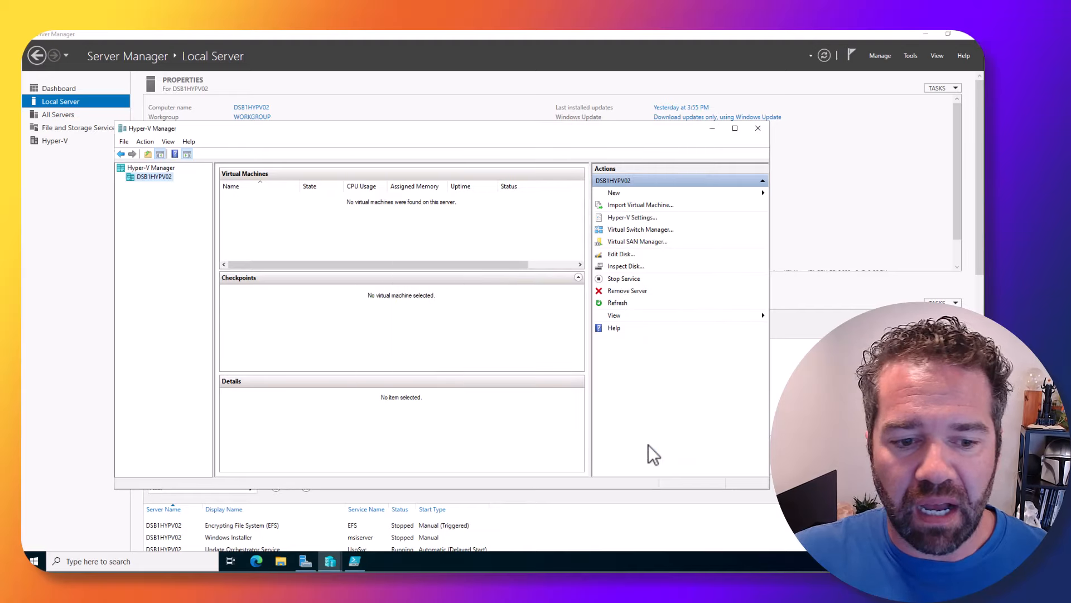
Step: Switch to PowerShell ISE, run Setup-HypVSwitch.ps1 to create the internal DemoLab01 switch with gateway 192.168.201.1, and minimize the window
{"action": "left_click", "coordinate": [361, 558]}
{"action": "left_click_drag", "start_coordinate": [140, 120], "coordinate": [201, 120]}
{"action": "key", "text": "F5"}
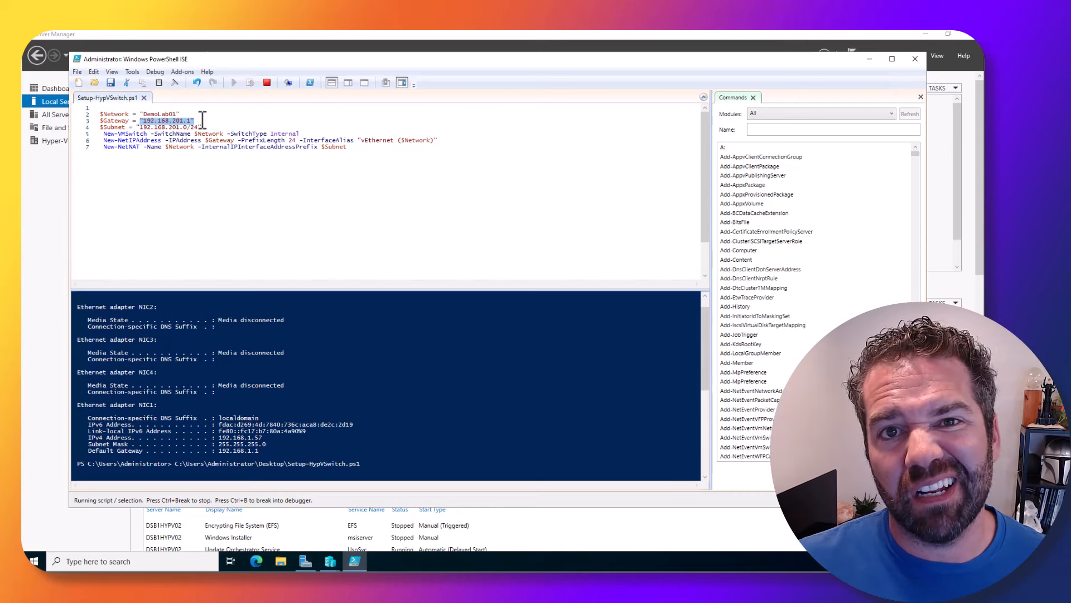
{"action": "left_click", "coordinate": [869, 59]}
Step: Start a new virtual machine on the Hyper-V host, name it DemoLabDC01 and choose Generation 2
{"action": "right_click", "coordinate": [154, 177]}
{"action": "mouse_move", "coordinate": [173, 183]}
{"action": "left_click", "coordinate": [301, 183]}
{"action": "left_click", "coordinate": [568, 408]}
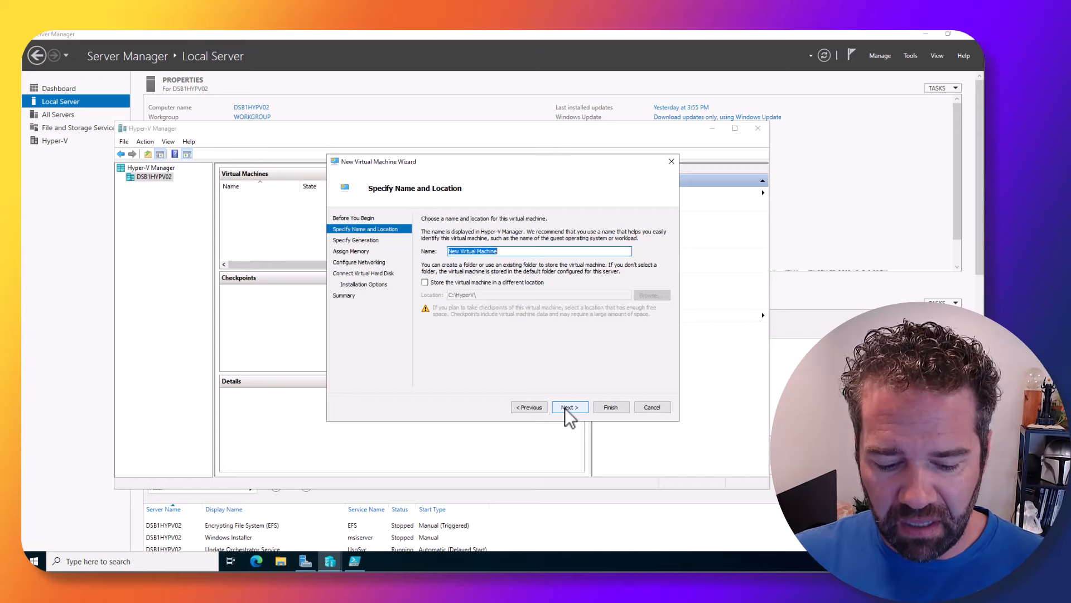
{"action": "type", "text": "De"}
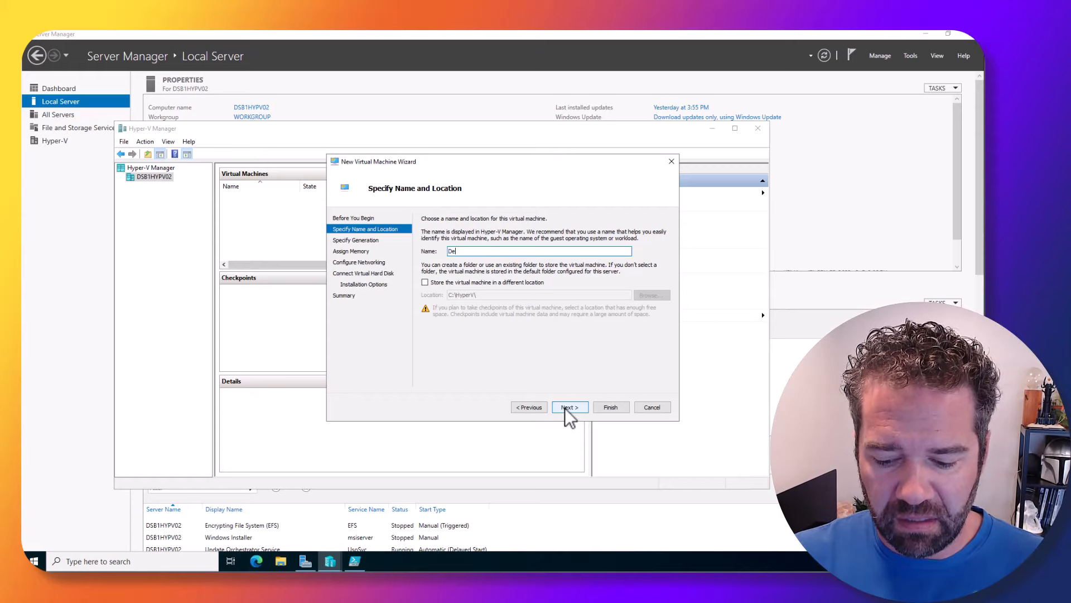
{"action": "type", "text": "moLab"}
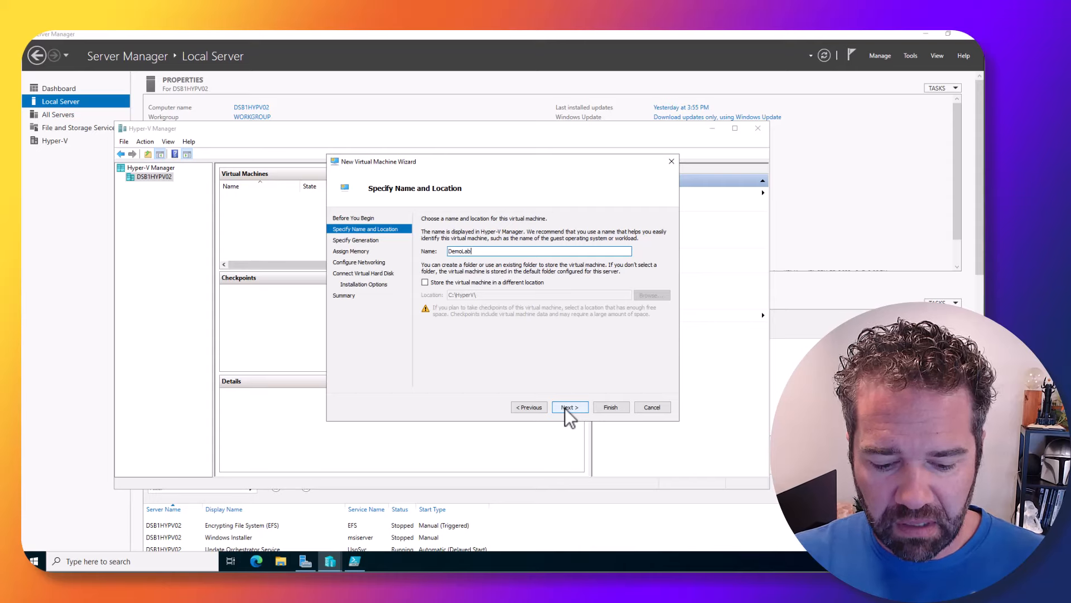
{"action": "type", "text": "DC01"}
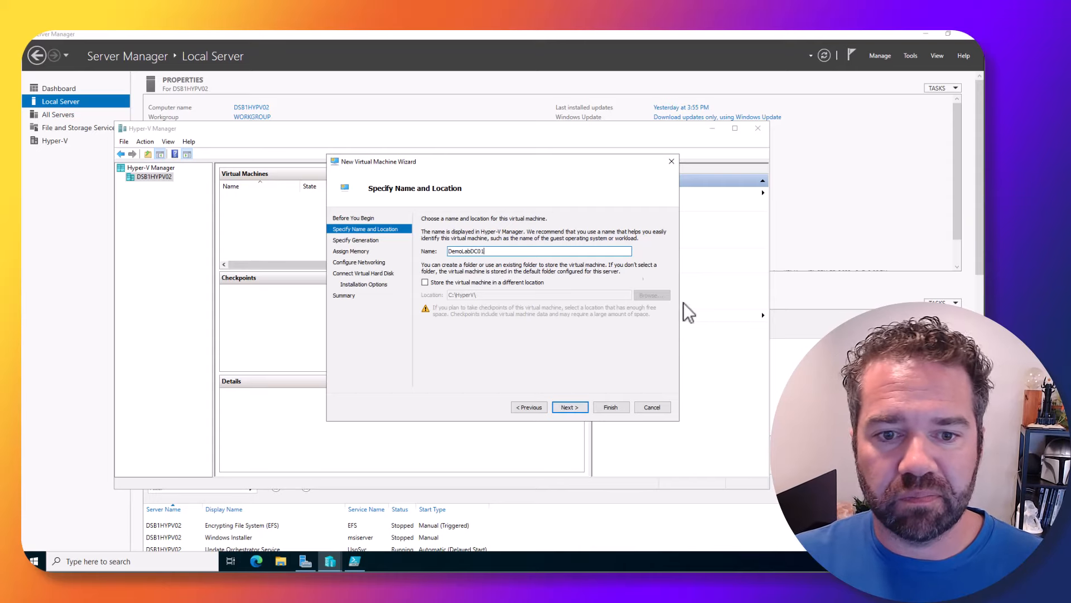
{"action": "left_click", "coordinate": [572, 409]}
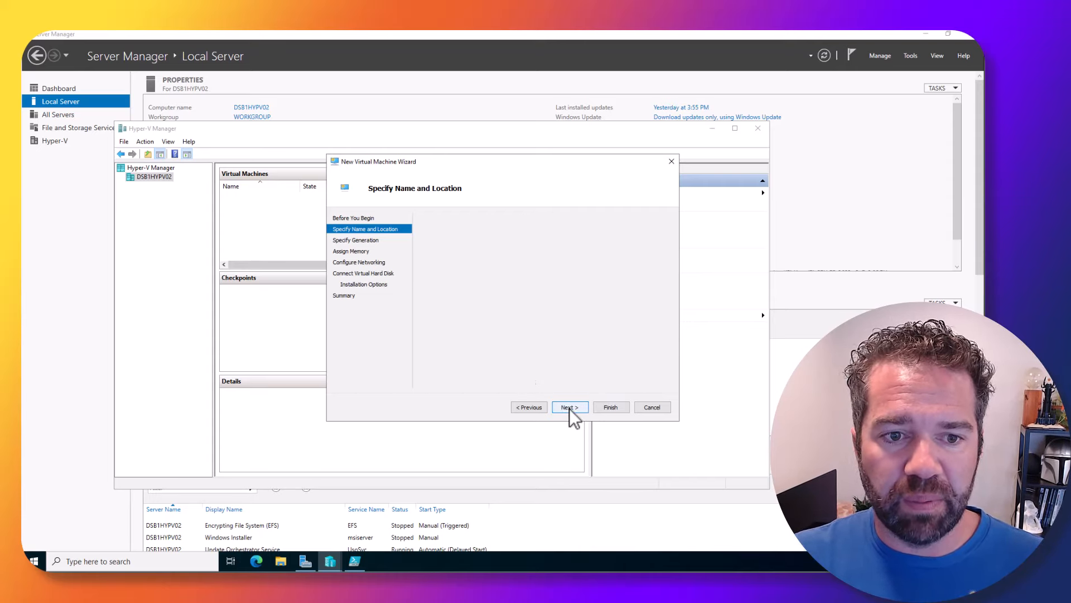
{"action": "left_click", "coordinate": [429, 258]}
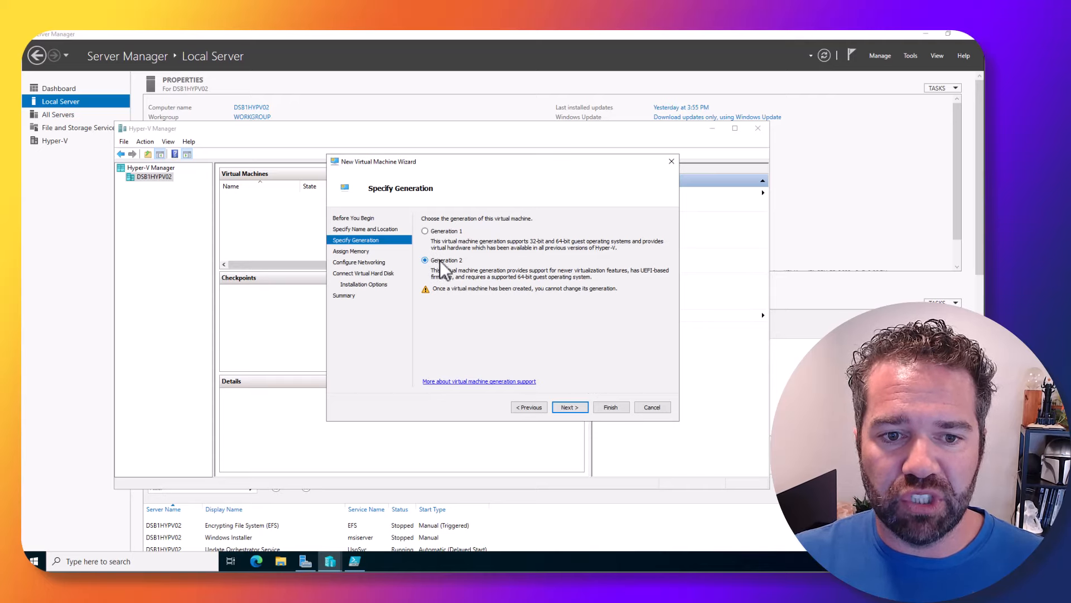
{"action": "left_click", "coordinate": [566, 408]}
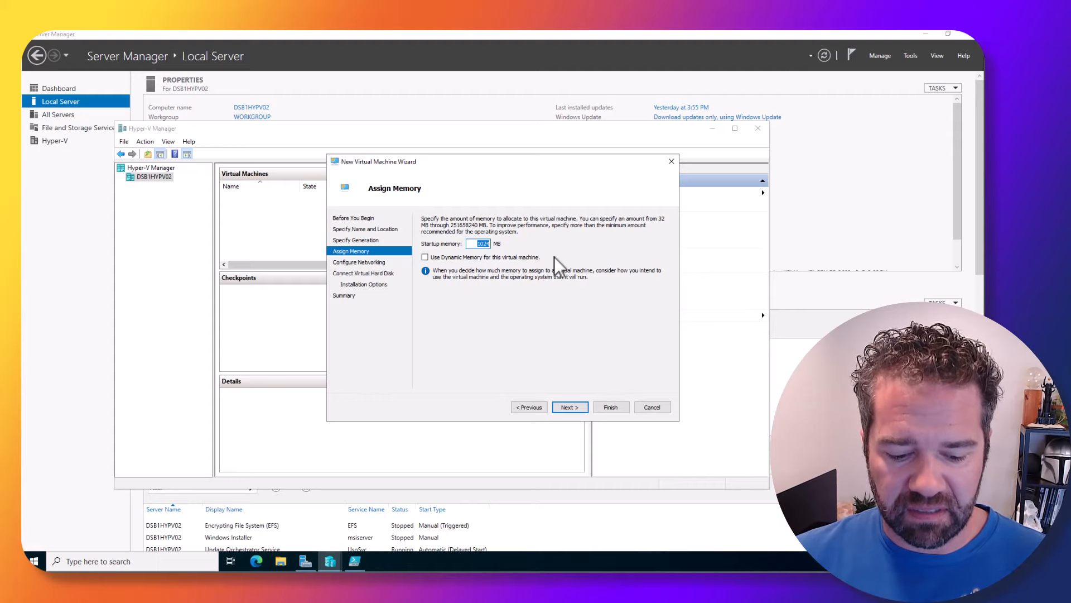
Step: Open the Calculator to work out the startup memory in MB
{"action": "key", "text": "super"}
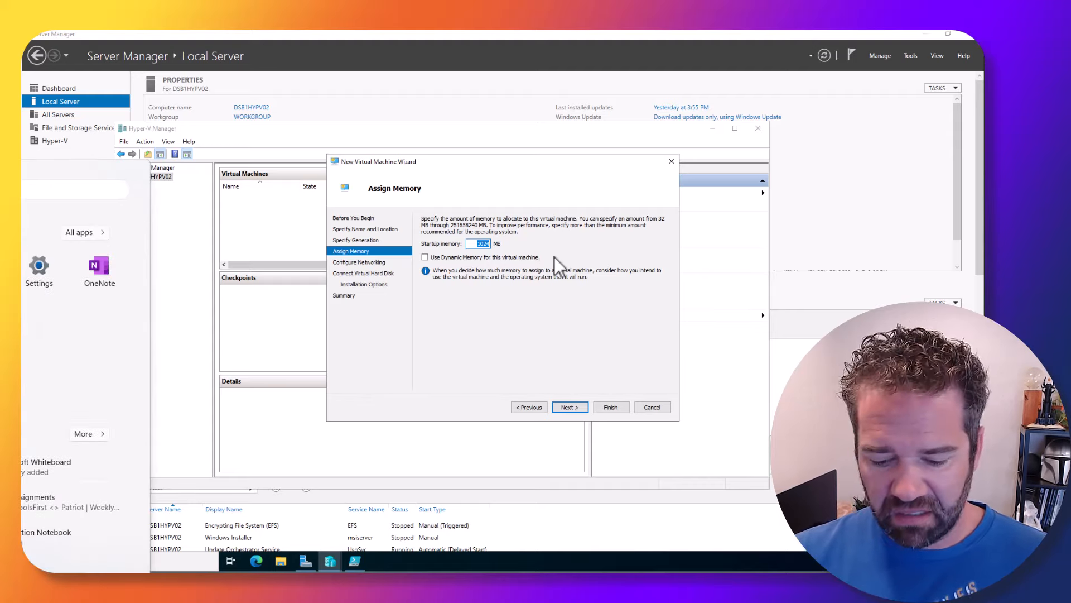
{"action": "type", "text": "calc"}
{"action": "key", "text": "Return"}
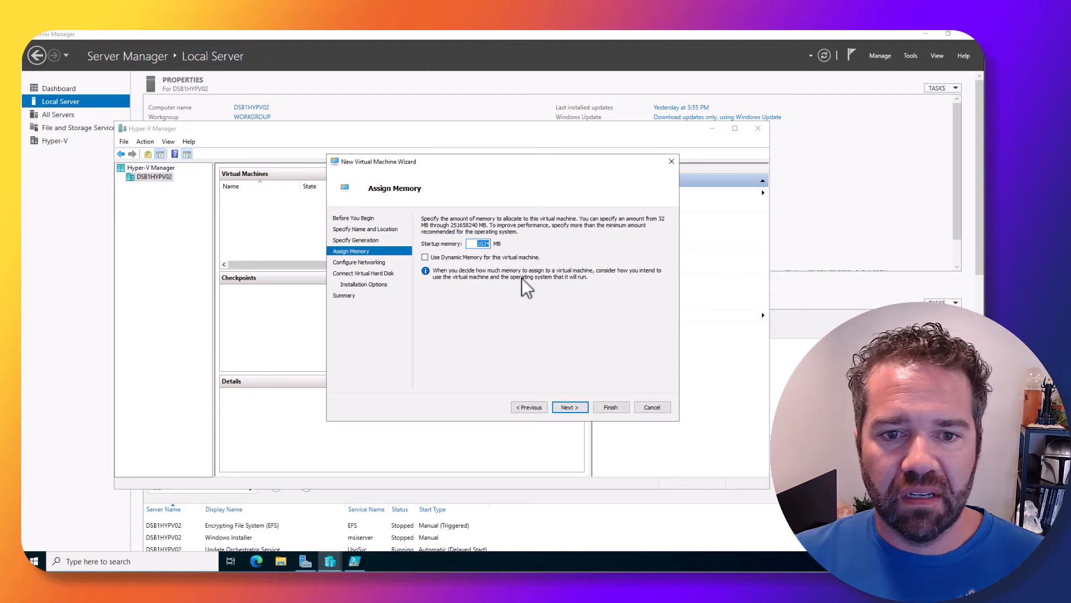
Step: Set the virtual machine's startup memory to 8192 MB and connect its network adapter to the DemoLab01 switch
{"action": "left_click", "coordinate": [480, 243]}
{"action": "double_click", "coordinate": [484, 243]}
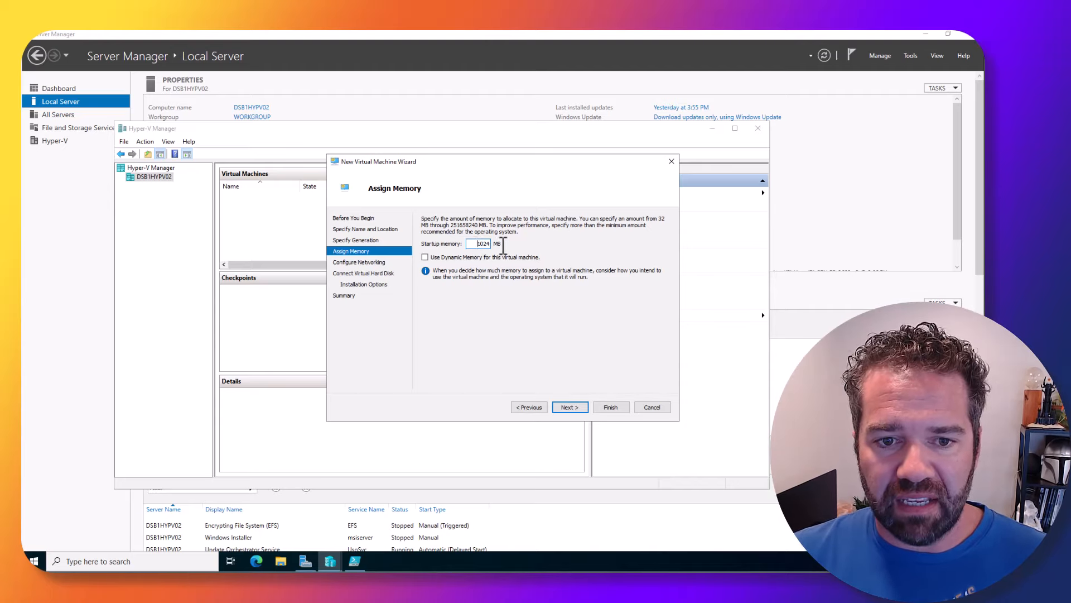
{"action": "type", "text": "8192"}
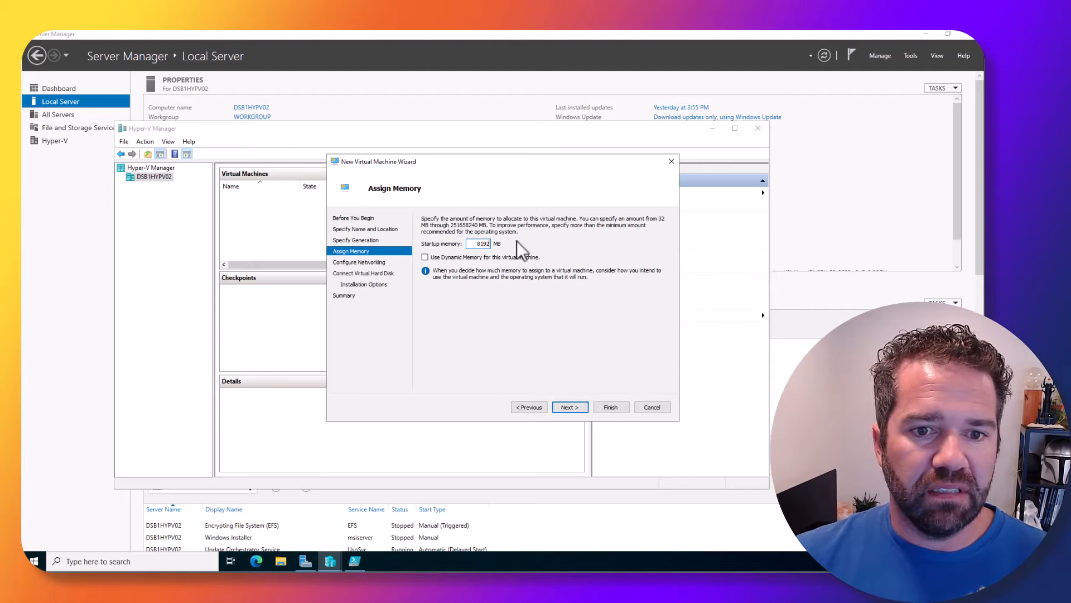
{"action": "left_click", "coordinate": [572, 409]}
{"action": "left_click", "coordinate": [509, 238]}
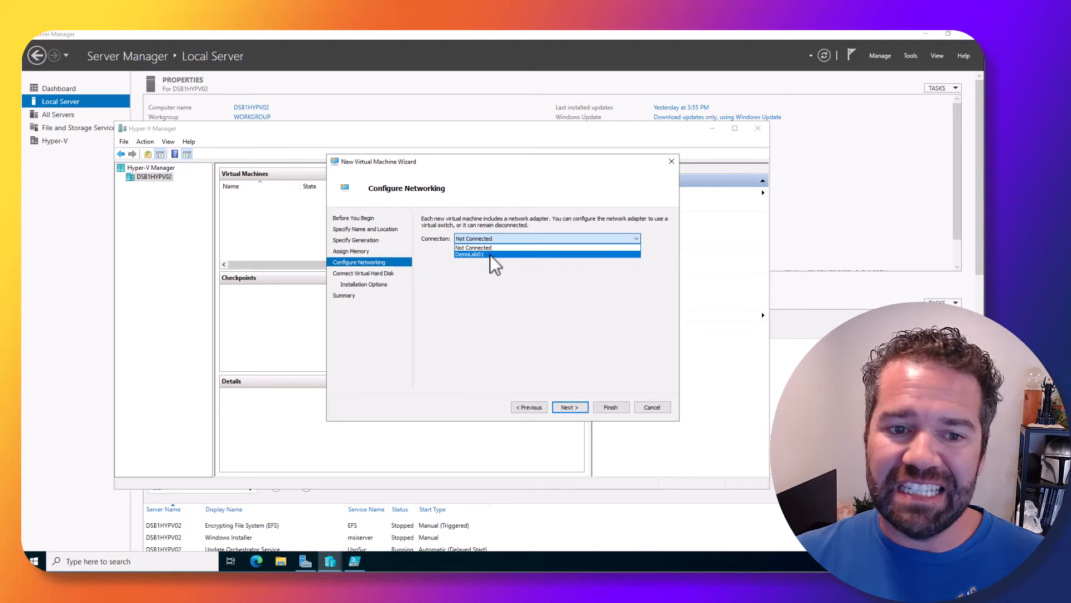
{"action": "left_click", "coordinate": [491, 255]}
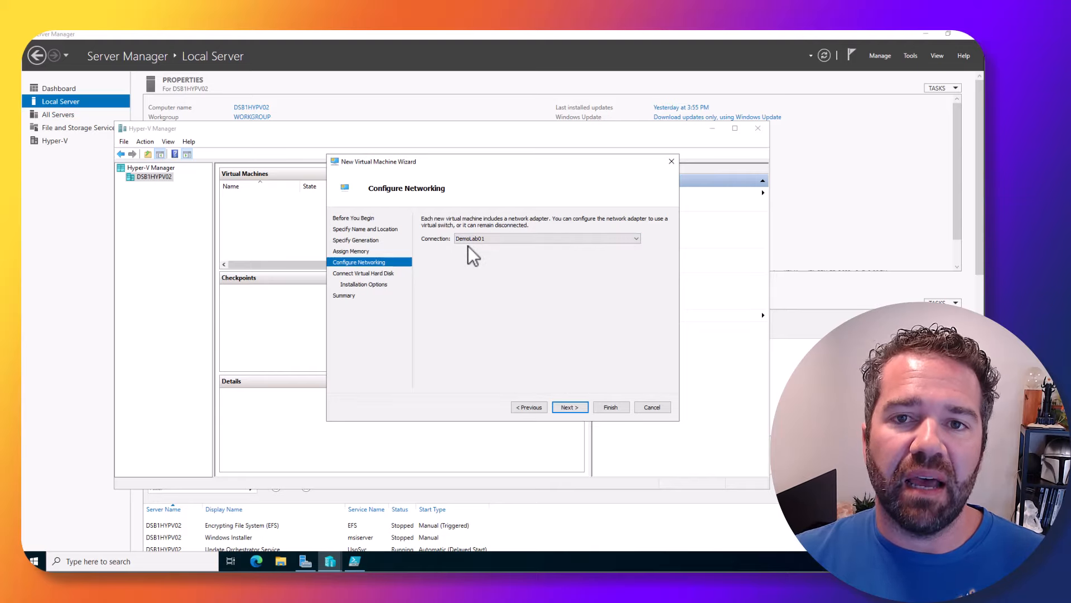
Step: Set the size of the new virtual hard disk DemoLabDC01.vhdx to 80 GB
{"action": "left_click", "coordinate": [569, 407]}
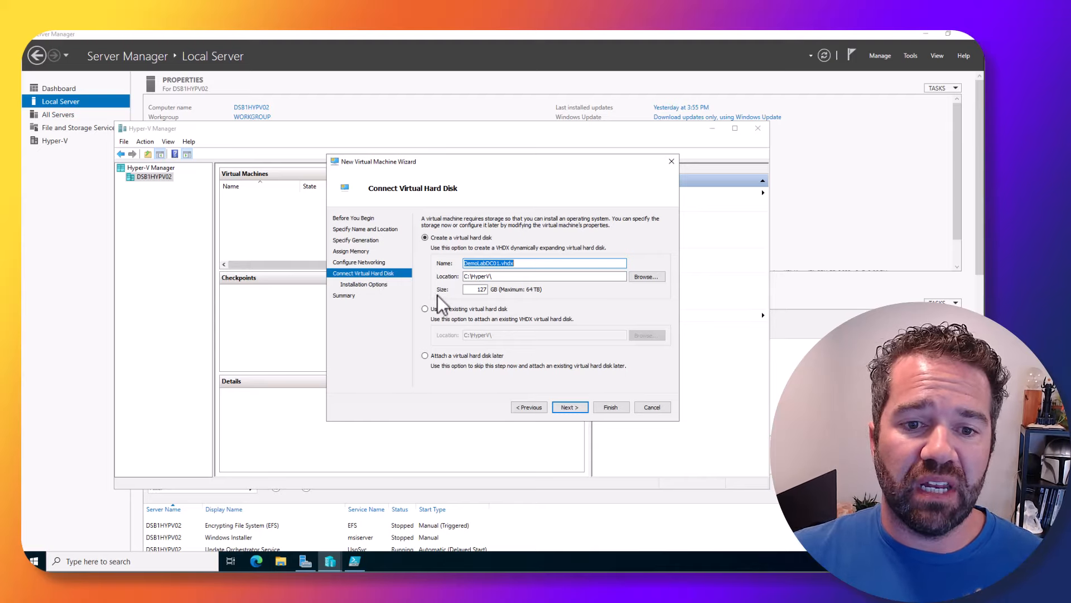
{"action": "double_click", "coordinate": [477, 290]}
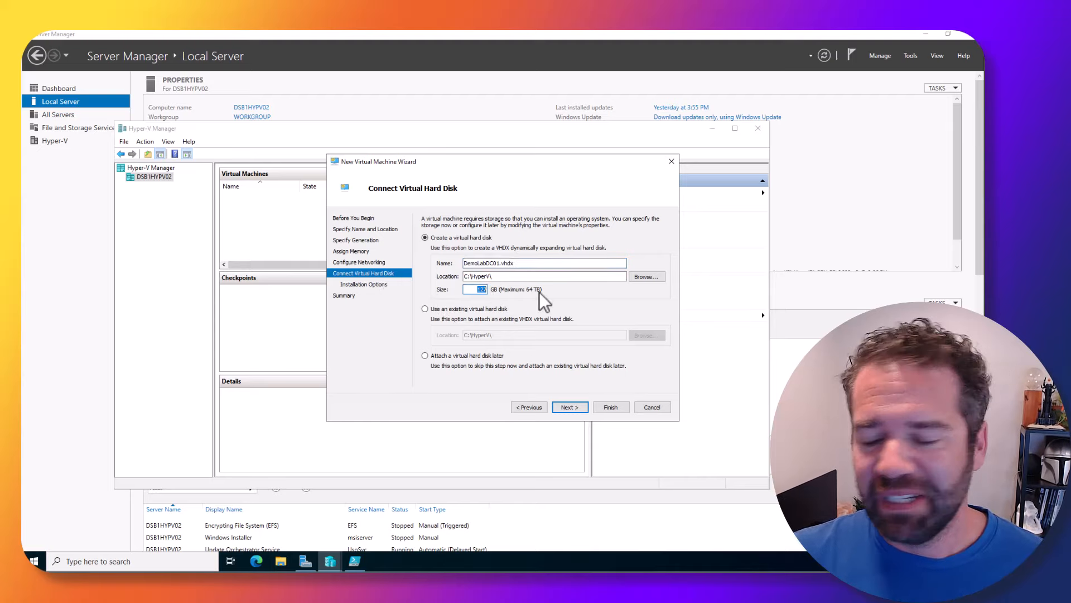
{"action": "type", "text": "80"}
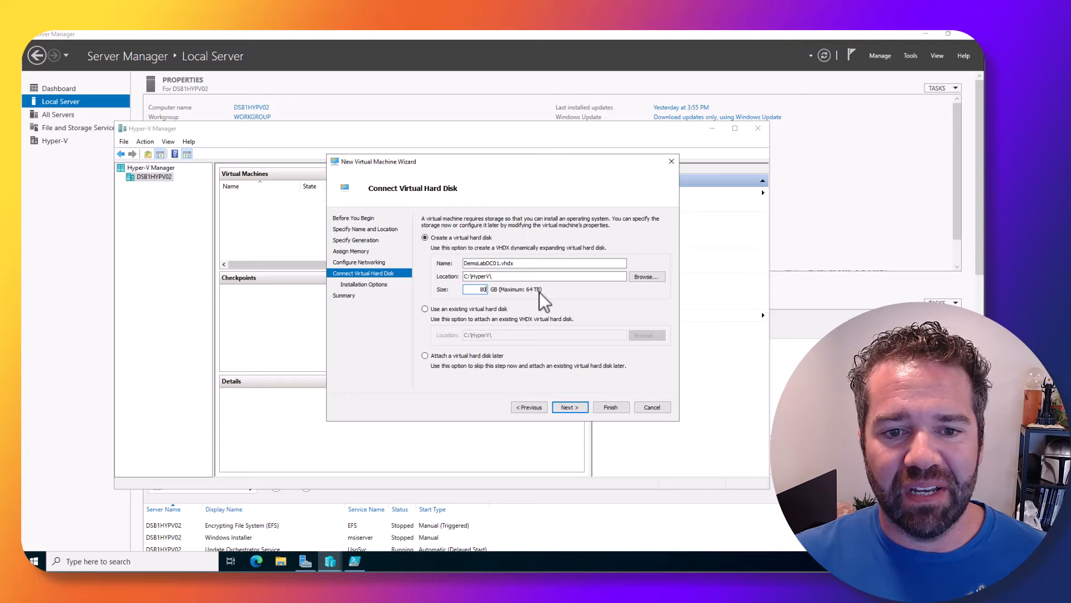
{"action": "left_click", "coordinate": [574, 409]}
Step: Install the operating system from the Windows Server 2022 (Aug 2024) bootable image in C:\Iso and finish creating the virtual machine
{"action": "left_click", "coordinate": [448, 251]}
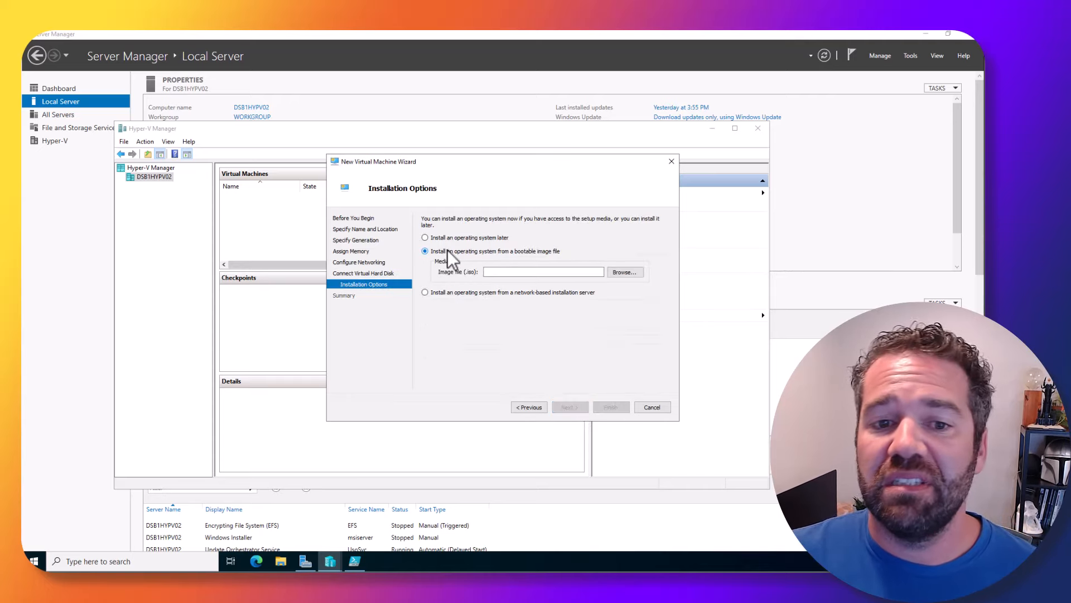
{"action": "left_click", "coordinate": [640, 271]}
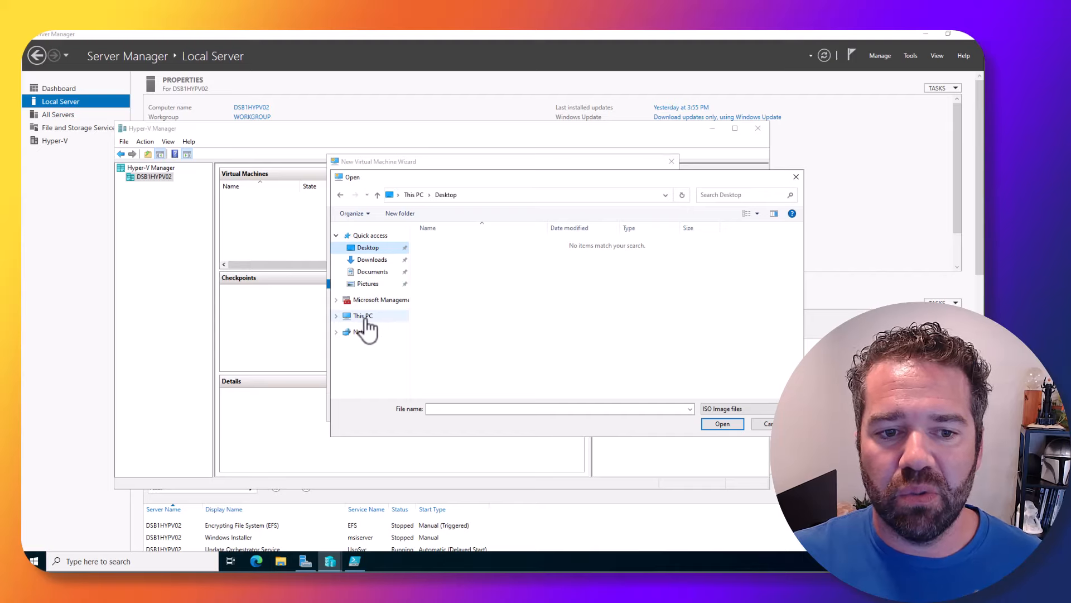
{"action": "left_click", "coordinate": [363, 316]}
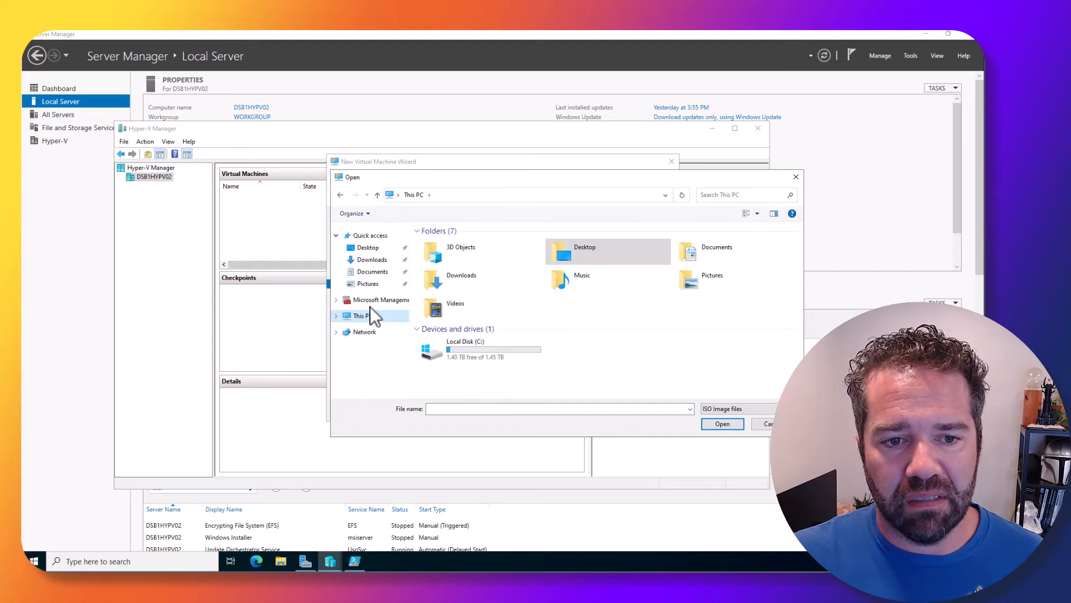
{"action": "double_click", "coordinate": [464, 347]}
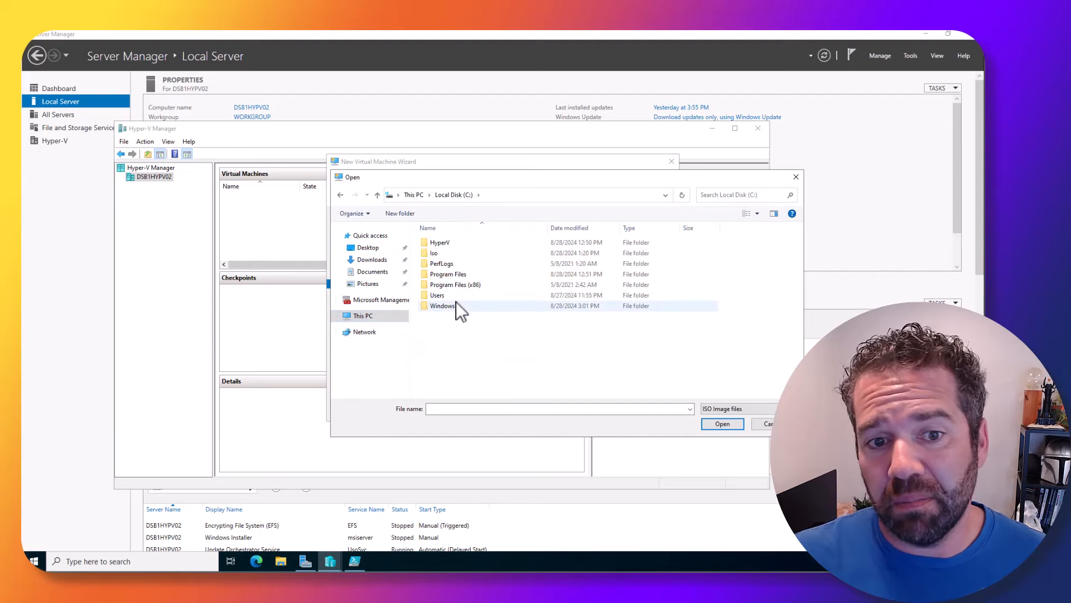
{"action": "left_click", "coordinate": [440, 252]}
{"action": "double_click", "coordinate": [439, 252]}
{"action": "left_click", "coordinate": [453, 243]}
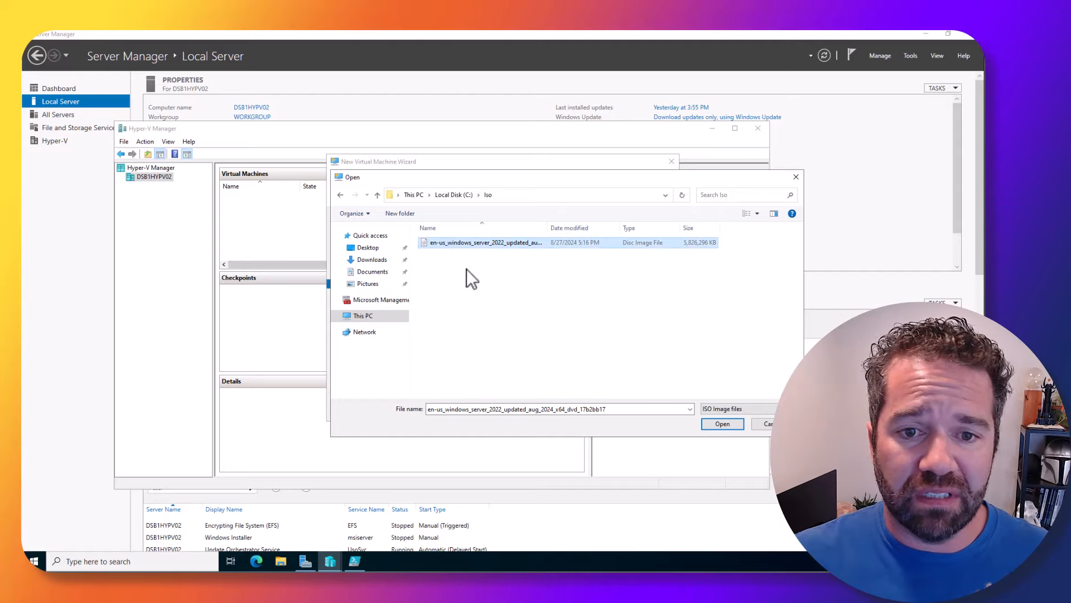
{"action": "left_click", "coordinate": [722, 426]}
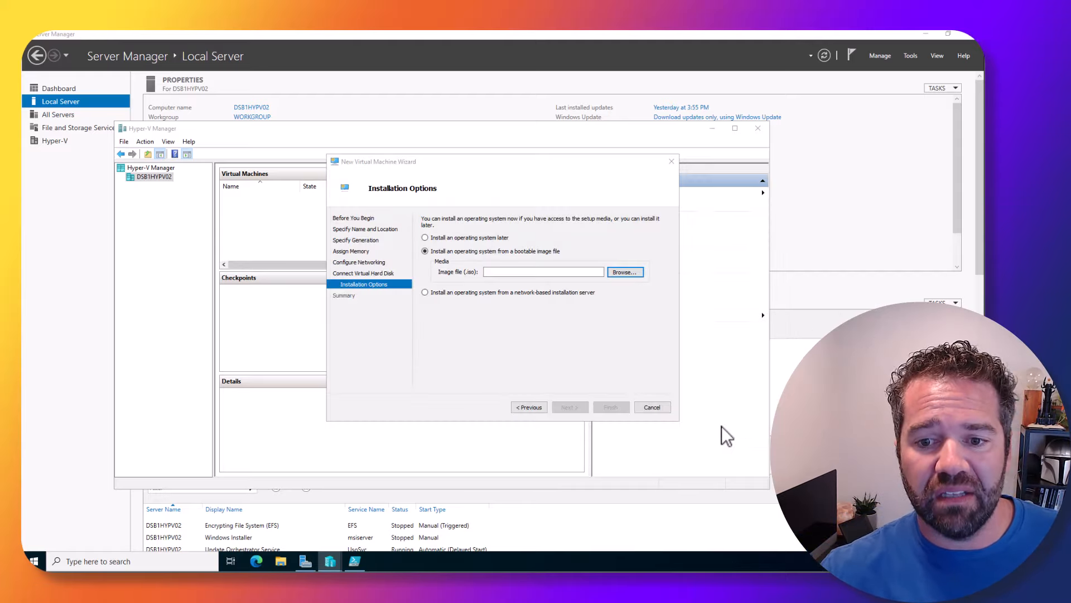
{"action": "left_click", "coordinate": [571, 408]}
{"action": "left_click", "coordinate": [610, 407]}
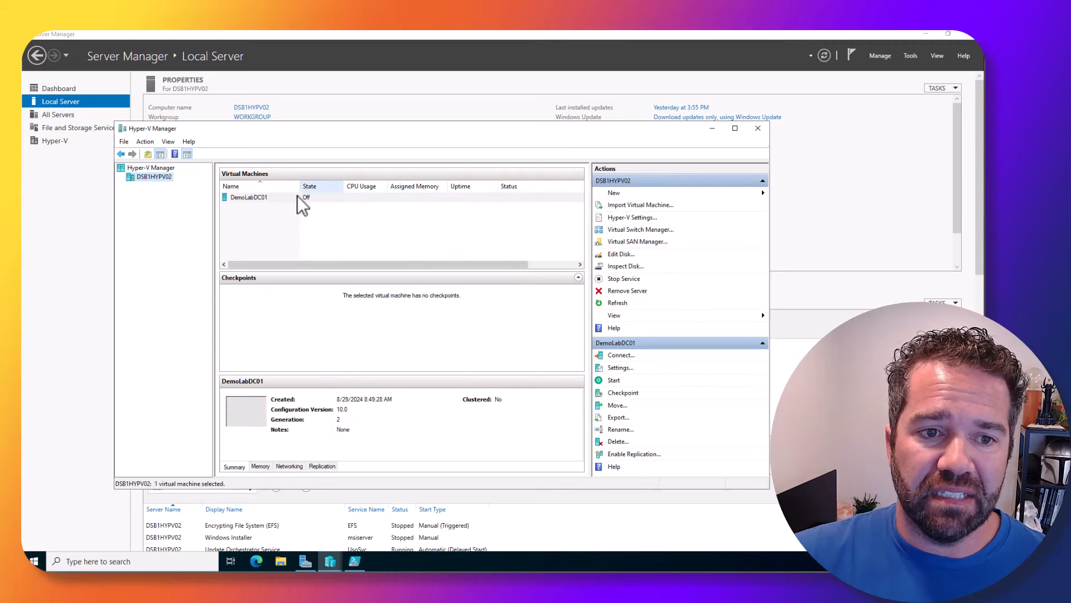
Step: Set the number of virtual processors for DemoLabDC01 to 5 and save the virtual machine's settings
{"action": "right_click", "coordinate": [287, 194]}
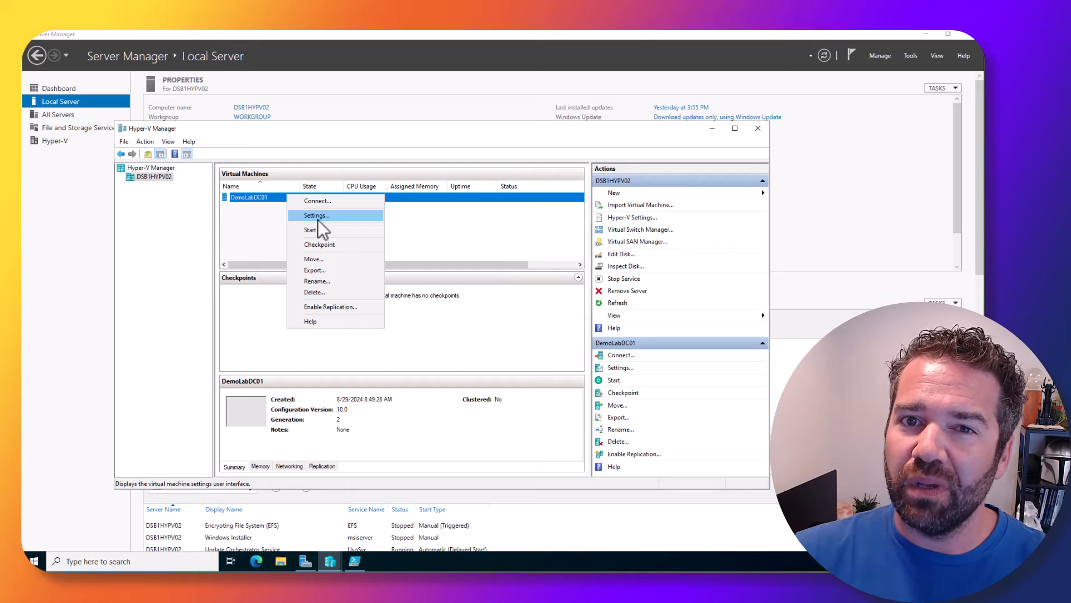
{"action": "left_click", "coordinate": [317, 218]}
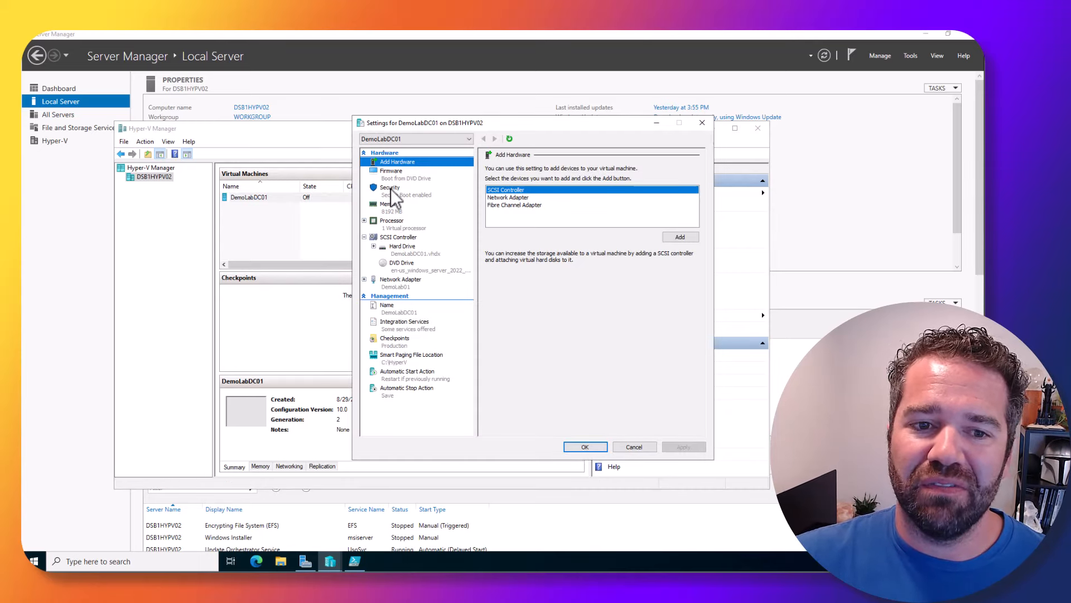
{"action": "left_click", "coordinate": [397, 223]}
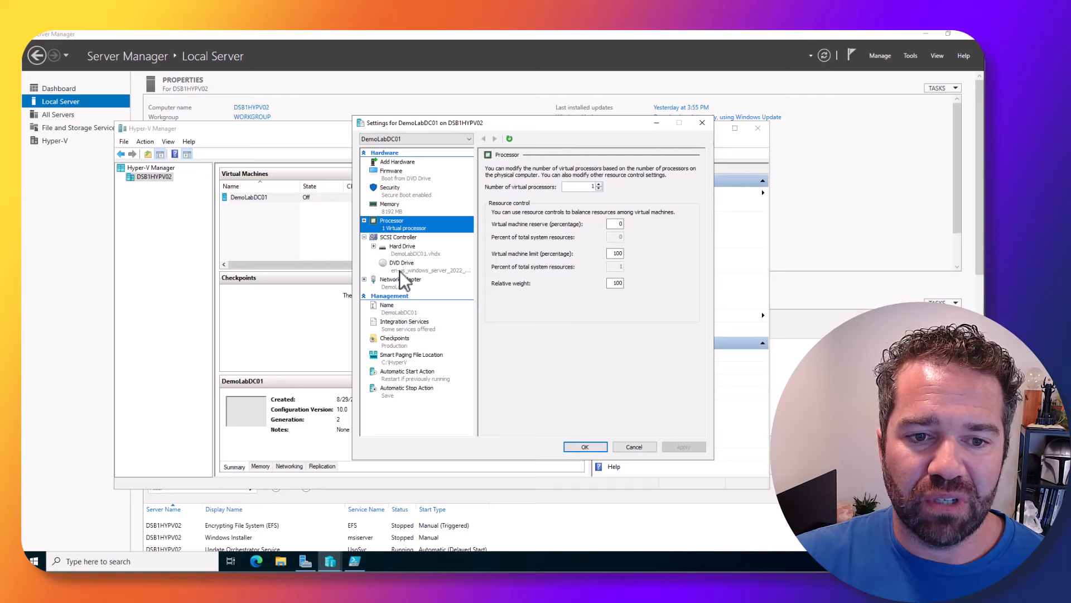
{"action": "left_click", "coordinate": [598, 185]}
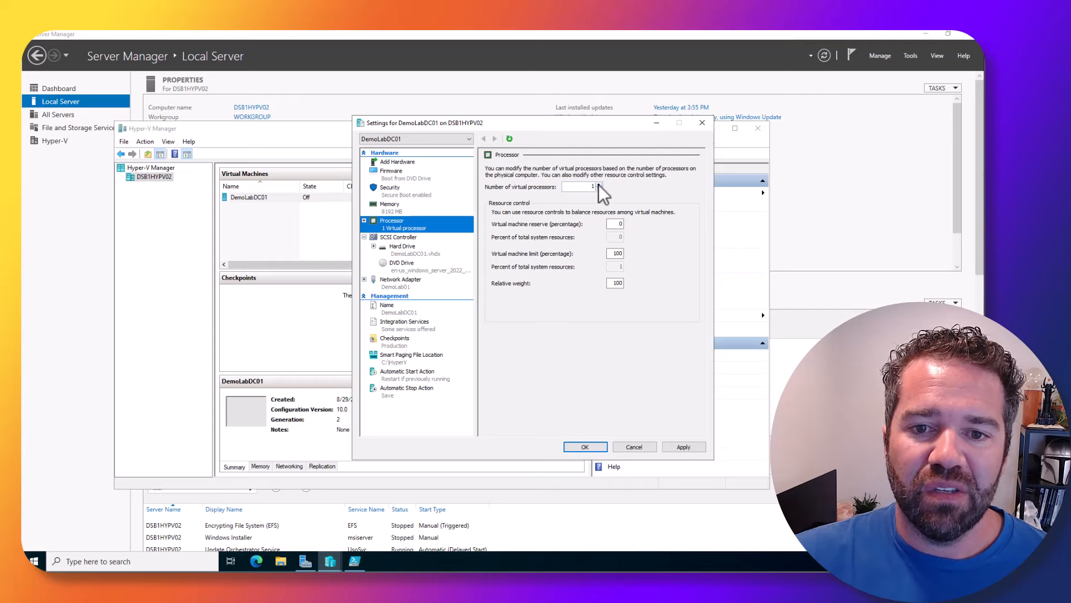
{"action": "left_click", "coordinate": [598, 184]}
{"action": "left_click", "coordinate": [598, 185]}
{"action": "left_click", "coordinate": [598, 185]}
{"action": "left_click", "coordinate": [598, 184]}
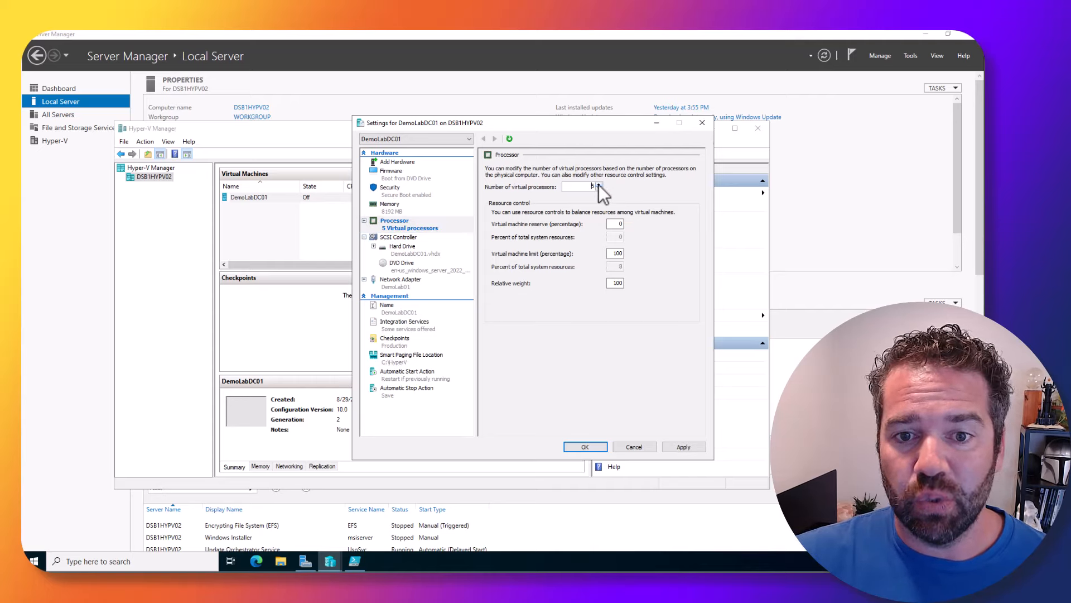
{"action": "left_click", "coordinate": [585, 447]}
Step: Start the DemoLabDC01 virtual machine and connect to its console
{"action": "right_click", "coordinate": [273, 198]}
{"action": "left_click", "coordinate": [307, 234]}
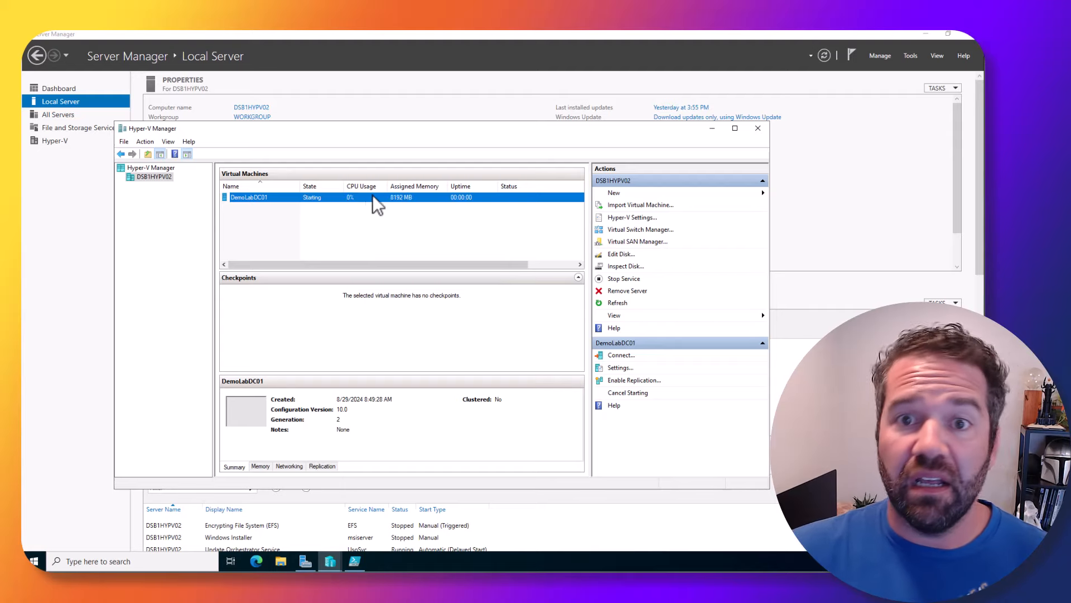
{"action": "right_click", "coordinate": [286, 200]}
{"action": "left_click", "coordinate": [342, 207]}
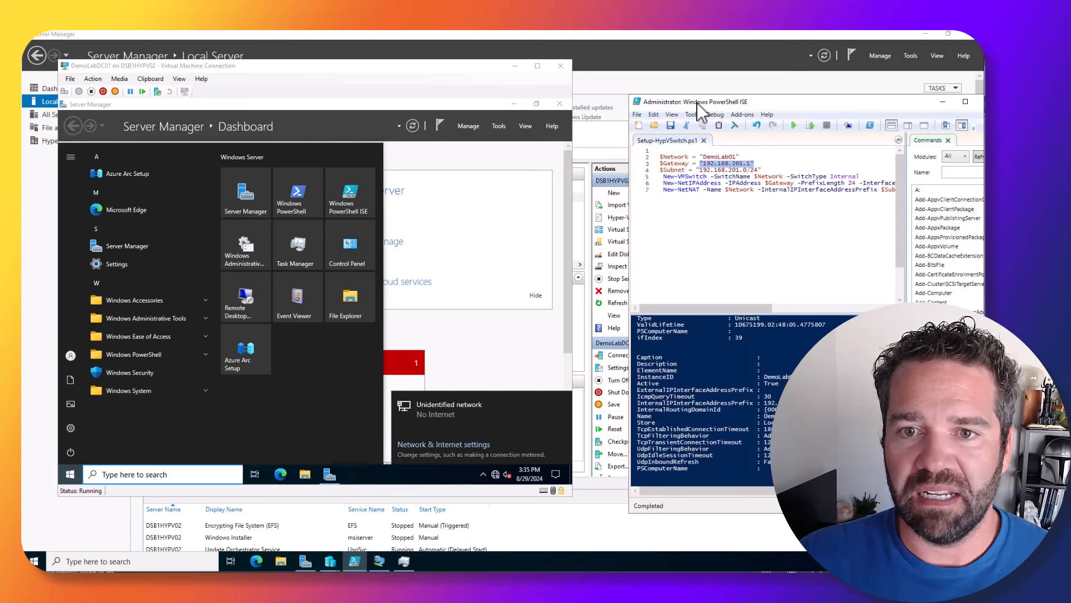
Step: Place PowerShell ISE beside the DemoLabDC01 console and disable Internet Protocol Version 6 on the virtual machine's Ethernet adapter
{"action": "left_click", "coordinate": [698, 103]}
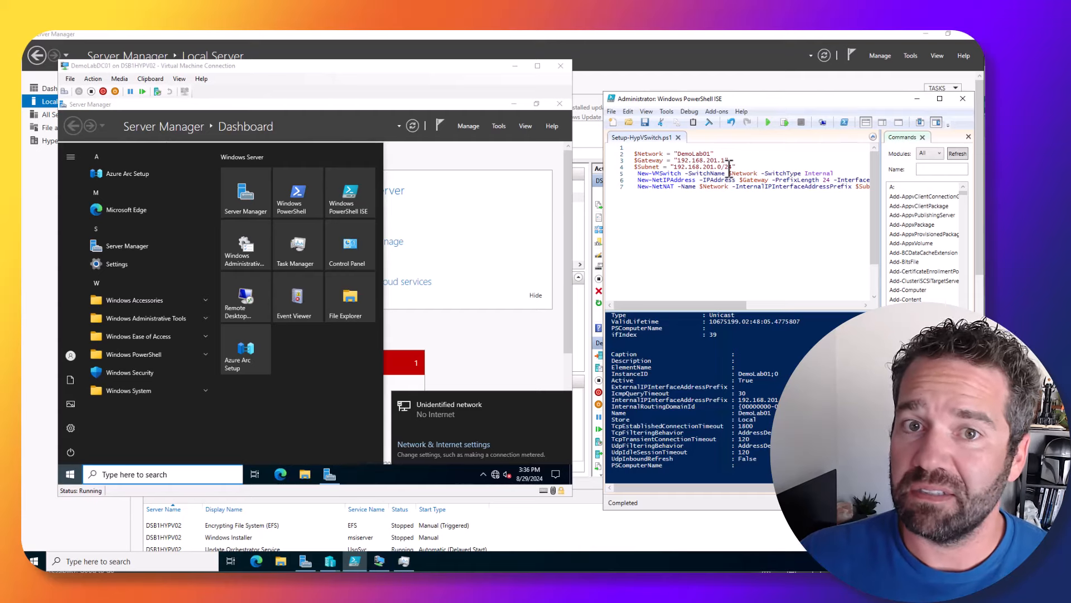
{"action": "left_click", "coordinate": [496, 474]}
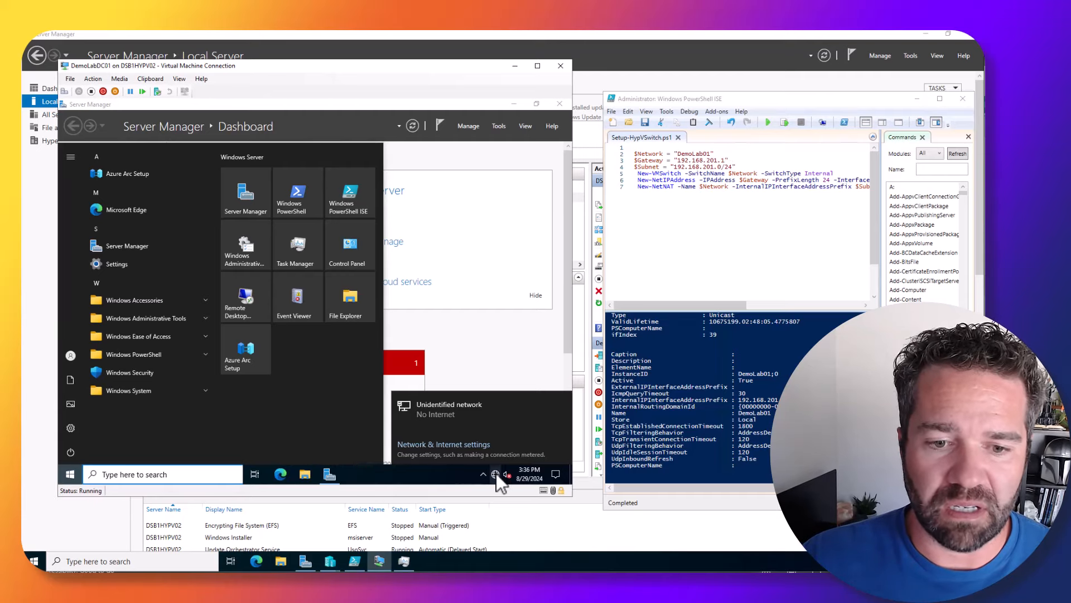
{"action": "right_click", "coordinate": [496, 474]}
{"action": "left_click", "coordinate": [507, 456]}
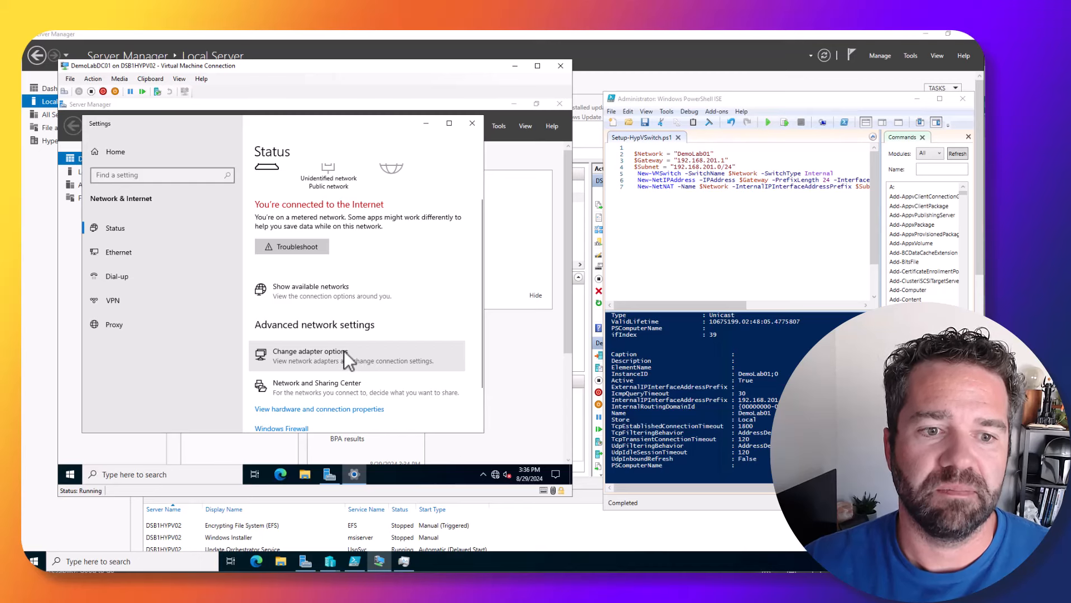
{"action": "left_click", "coordinate": [340, 349]}
{"action": "right_click", "coordinate": [153, 199]}
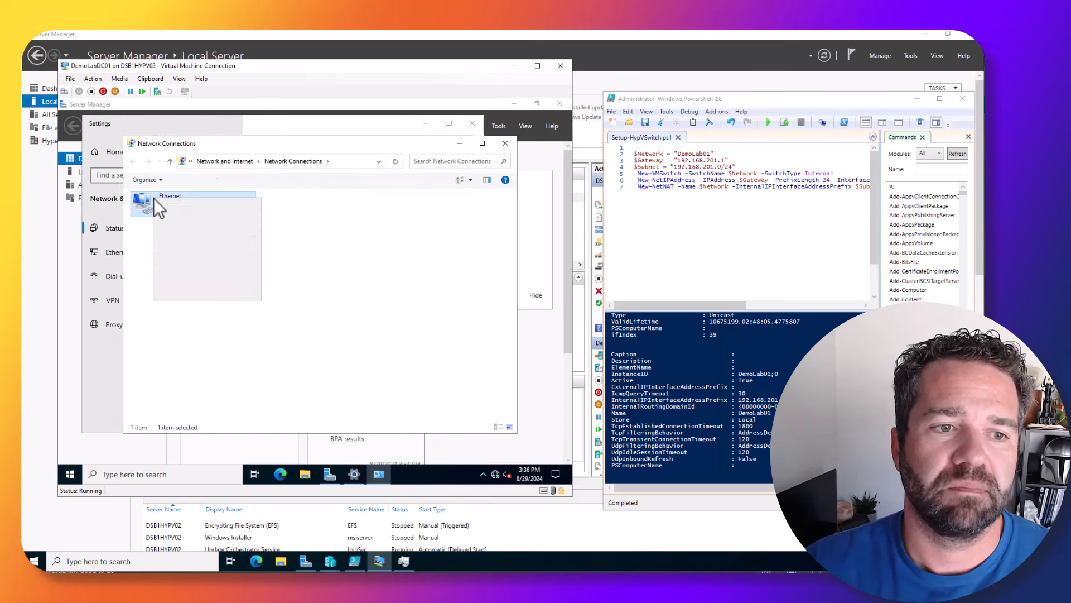
{"action": "left_click", "coordinate": [189, 295]}
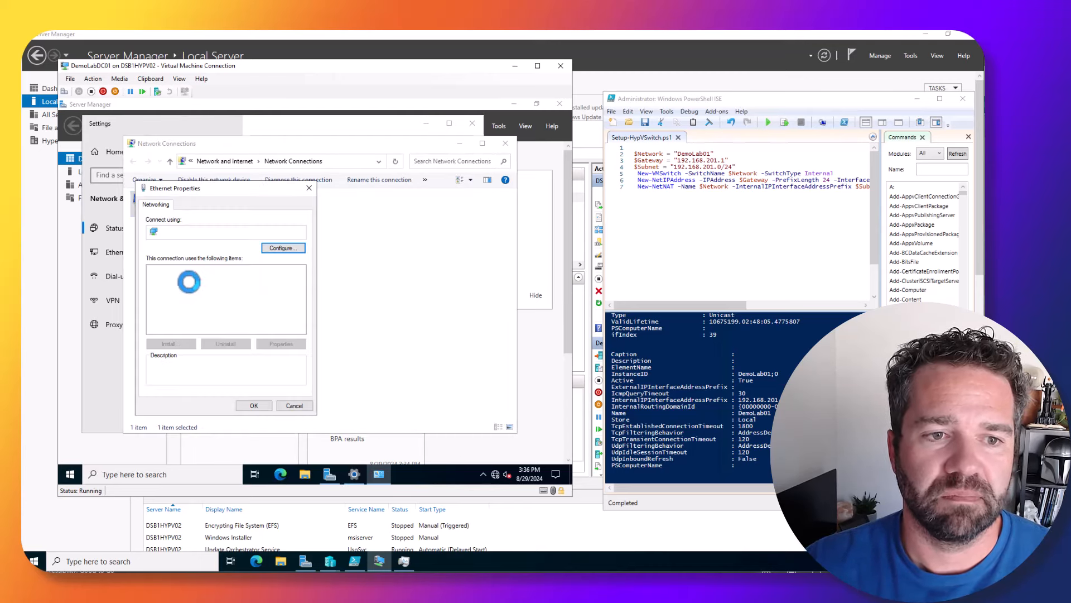
{"action": "left_click", "coordinate": [246, 294]}
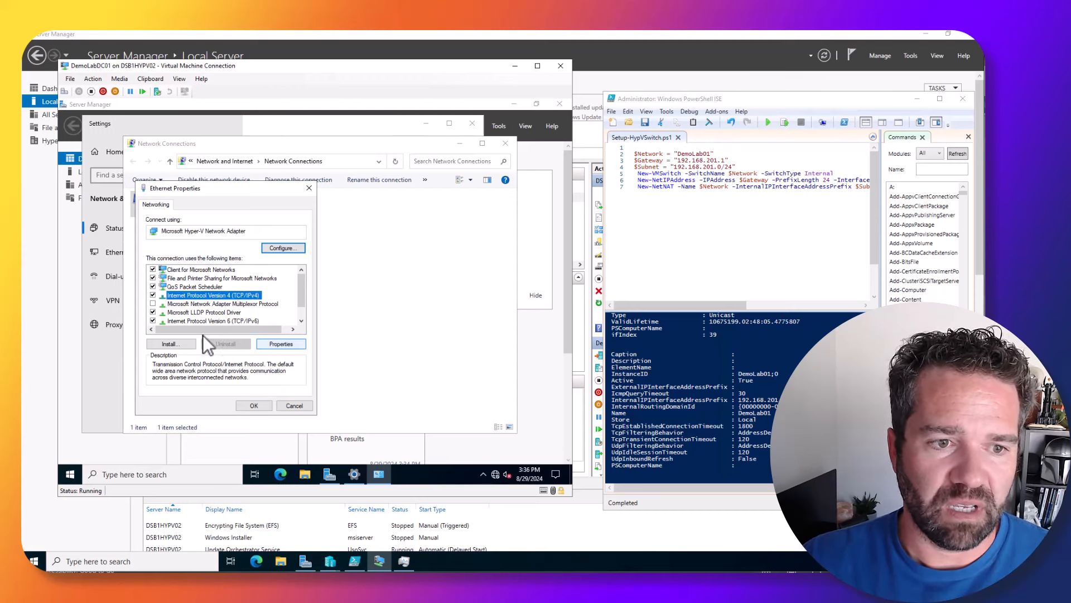
{"action": "left_click", "coordinate": [153, 321]}
Step: Assign the adapter's IPv4 protocol the static IP address 192.168.201.10 with subnet mask 255.255.255.0
{"action": "left_click", "coordinate": [242, 296]}
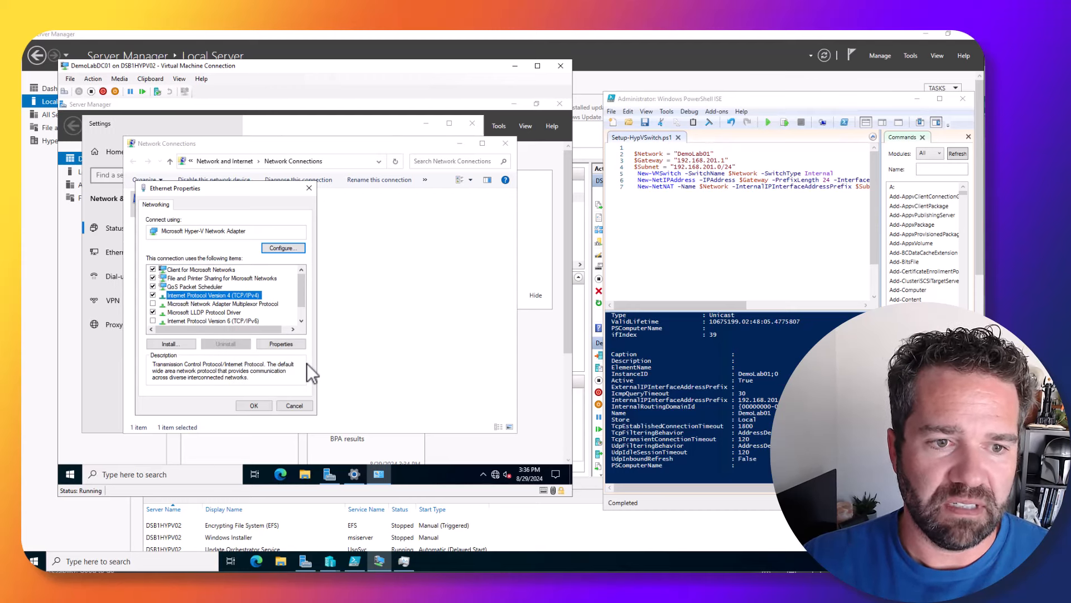
{"action": "left_click", "coordinate": [289, 343]}
{"action": "left_click", "coordinate": [208, 299]}
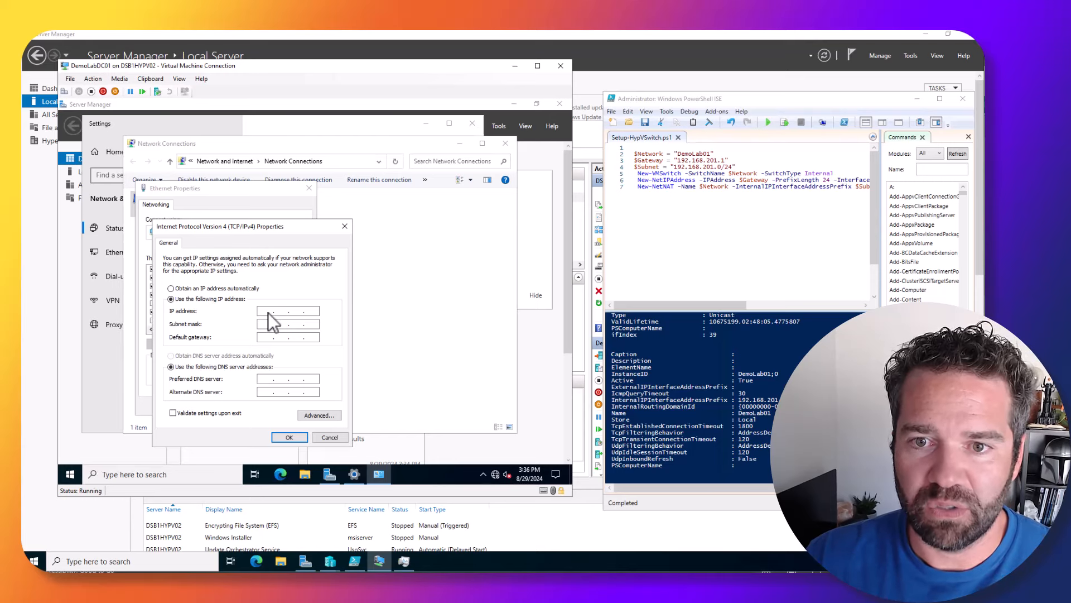
{"action": "key", "text": "Right"}
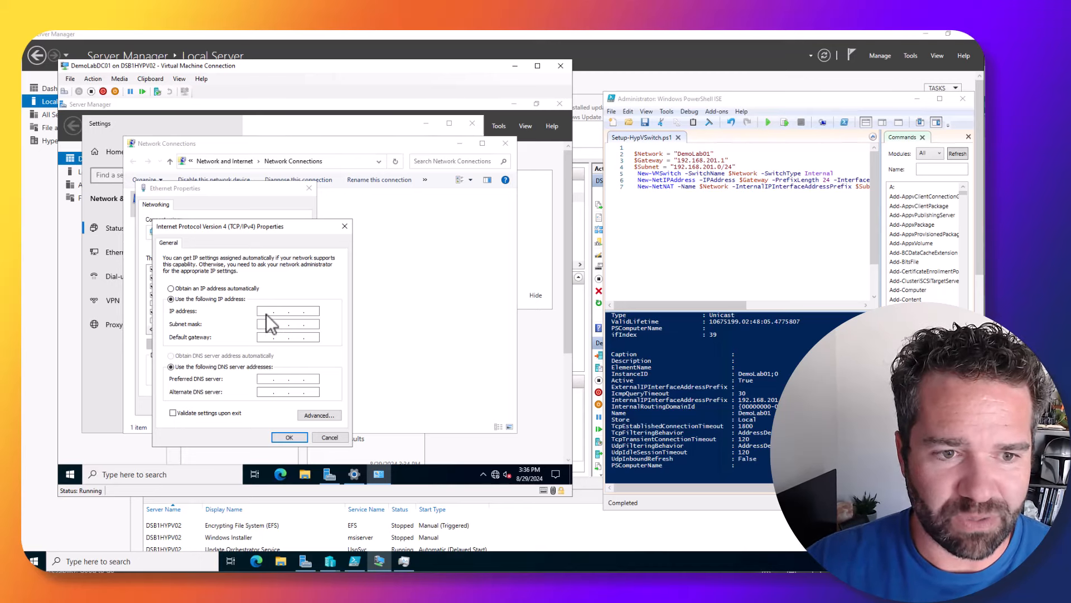
{"action": "type", "text": "192 . 1"}
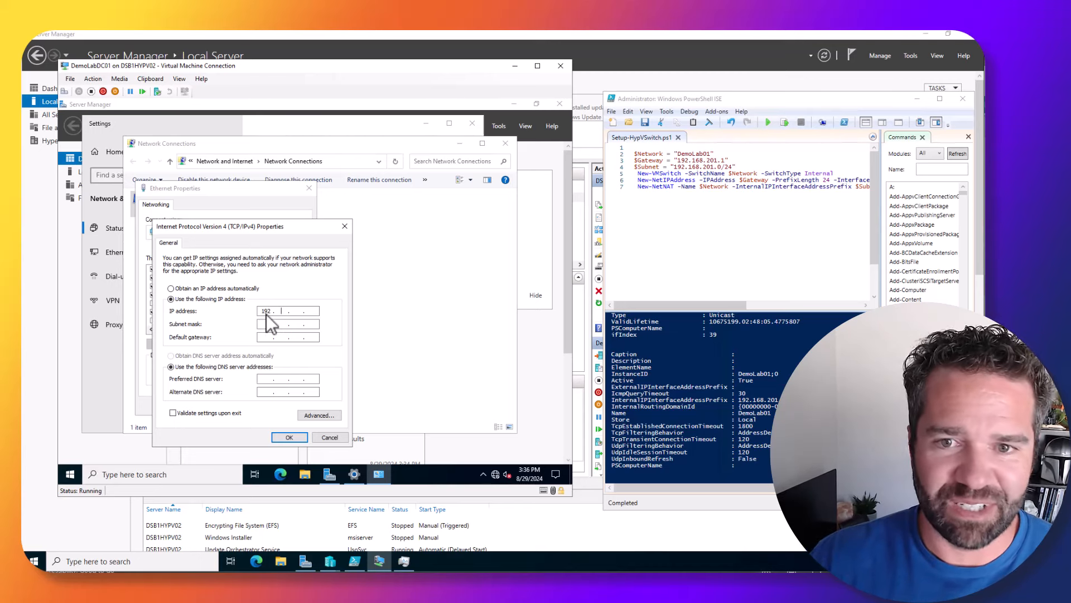
{"action": "type", "text": "68 . 201 . "}
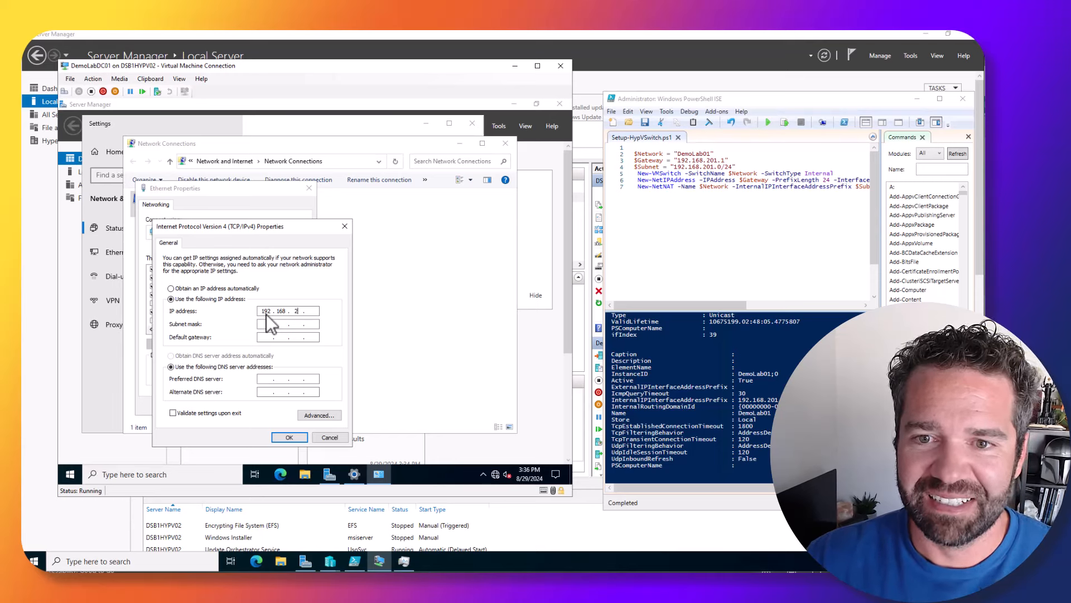
{"action": "type", "text": "10"}
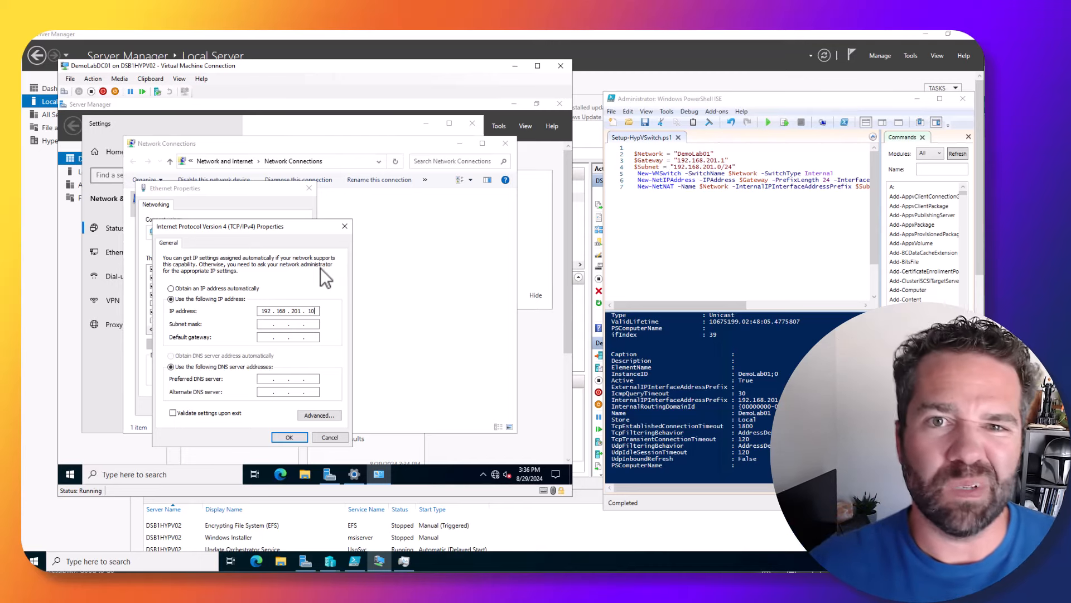
{"action": "left_click", "coordinate": [266, 325]}
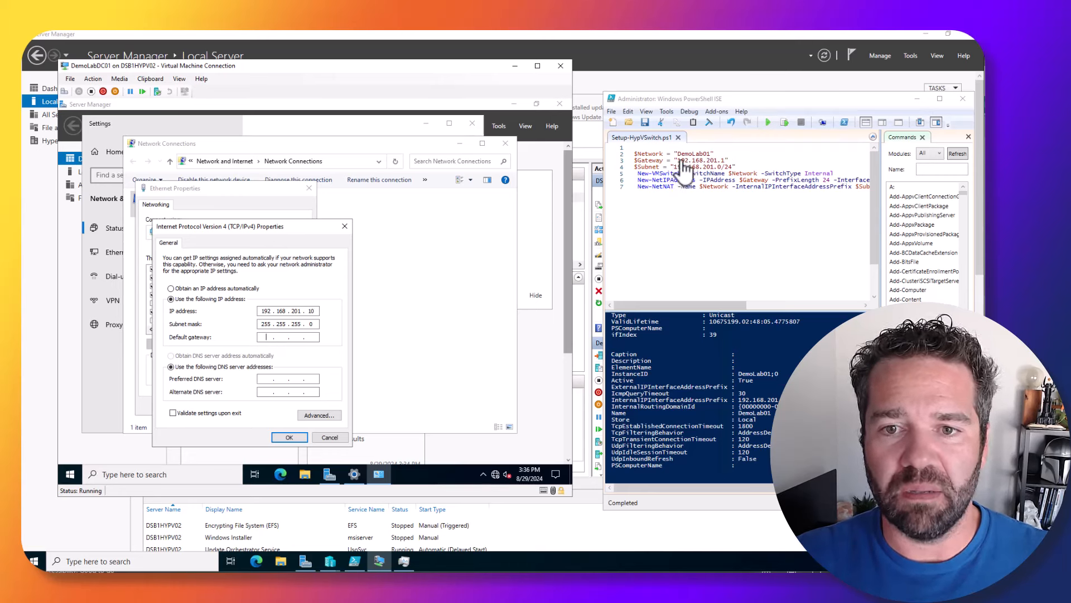
Step: Set the default gateway to 192.168.201.1, matching the switch script, and the preferred DNS server to 127.0.0.1
{"action": "left_click_drag", "start_coordinate": [677, 160], "coordinate": [725, 161]}
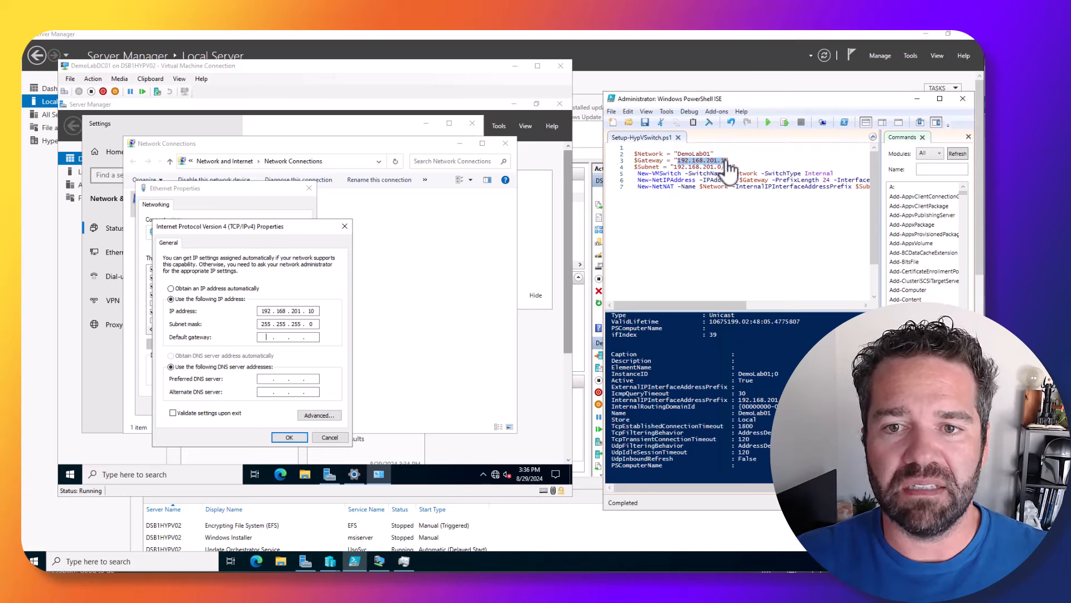
{"action": "left_click", "coordinate": [267, 336]}
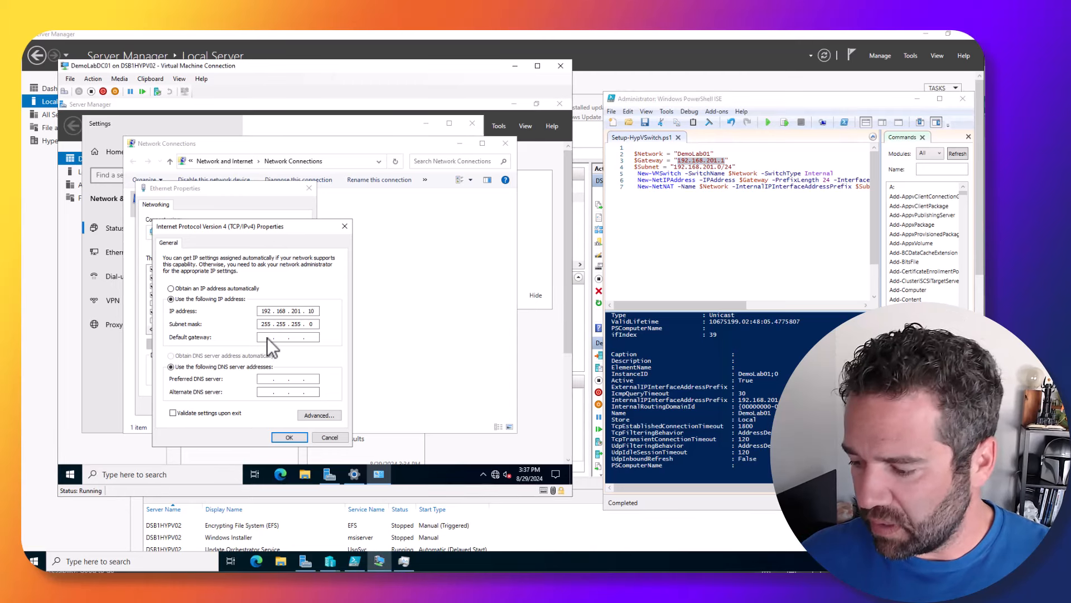
{"action": "type", "text": "19"}
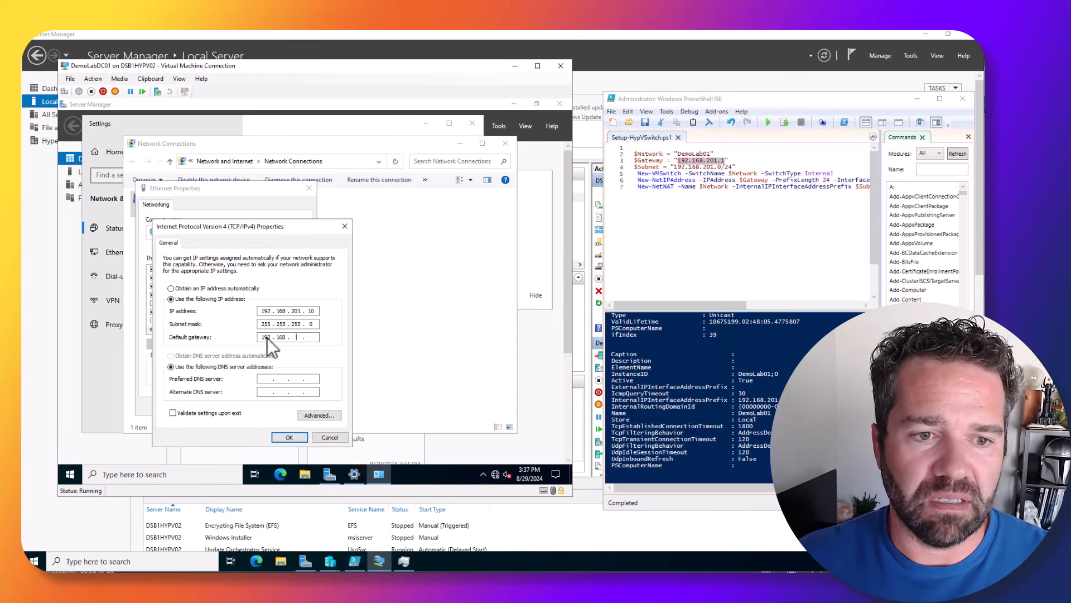
{"action": "type", "text": "2 . 168 . 201 . 1"}
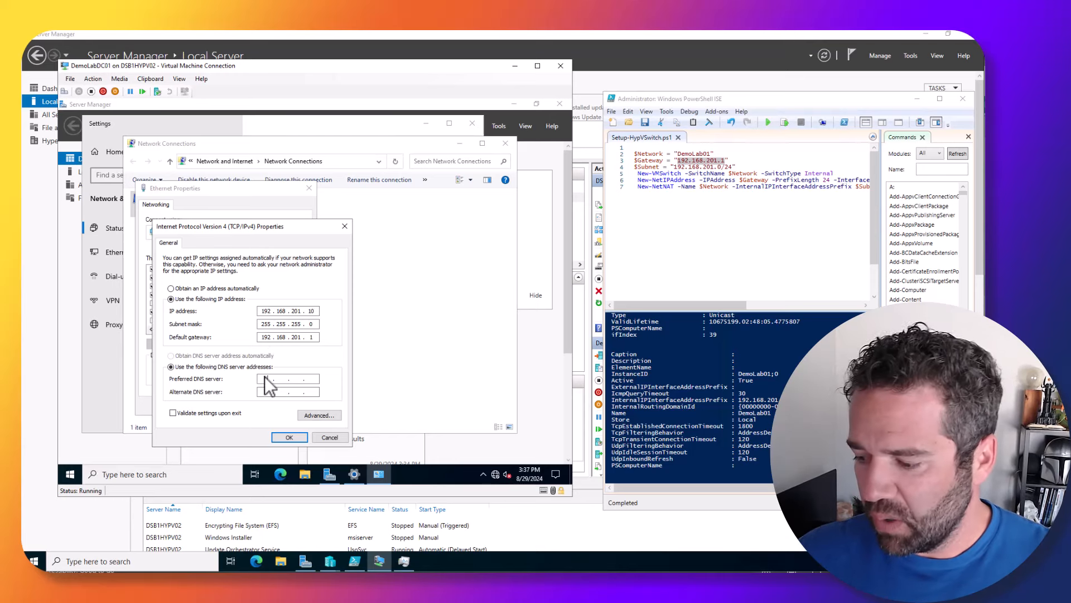
{"action": "left_click", "coordinate": [265, 377]}
{"action": "type", "text": "127.0"}
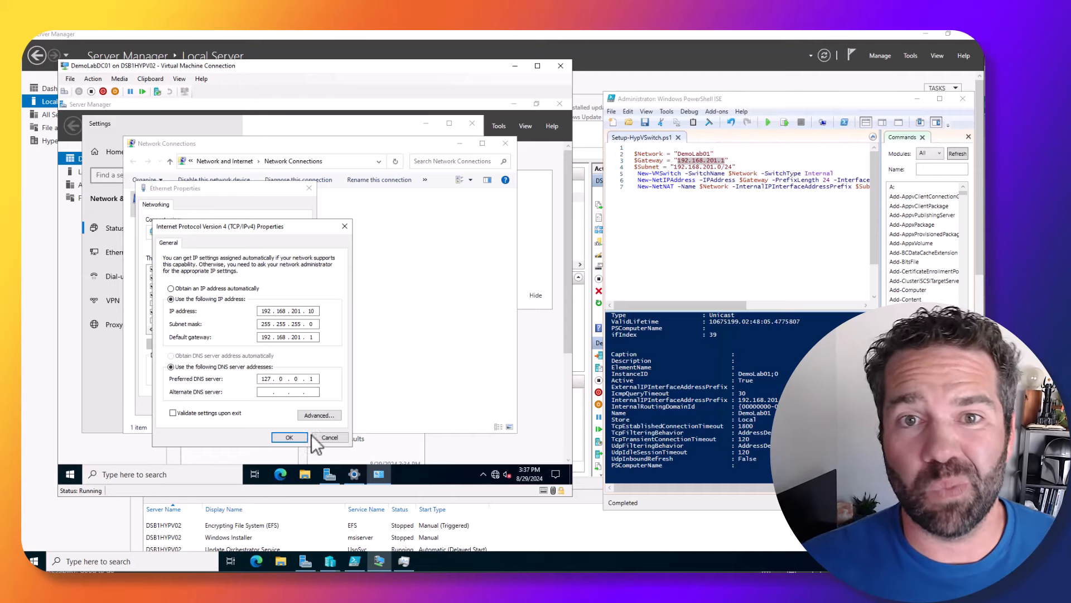
Step: Apply the adapter's IPv4 settings and allow the virtual machine to be discoverable on this network
{"action": "left_click", "coordinate": [289, 437]}
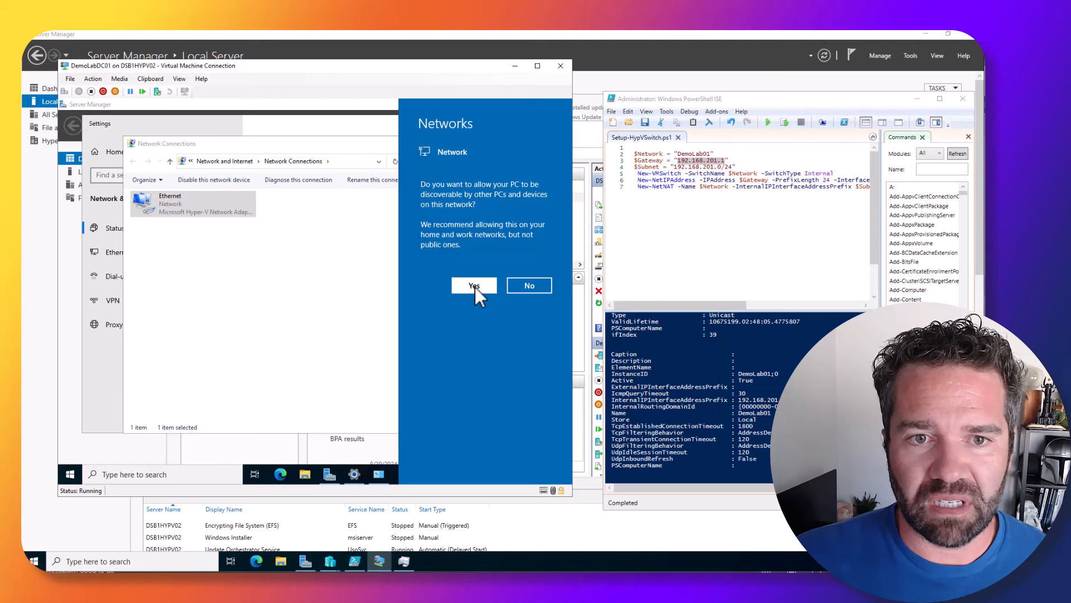
{"action": "left_click", "coordinate": [475, 288]}
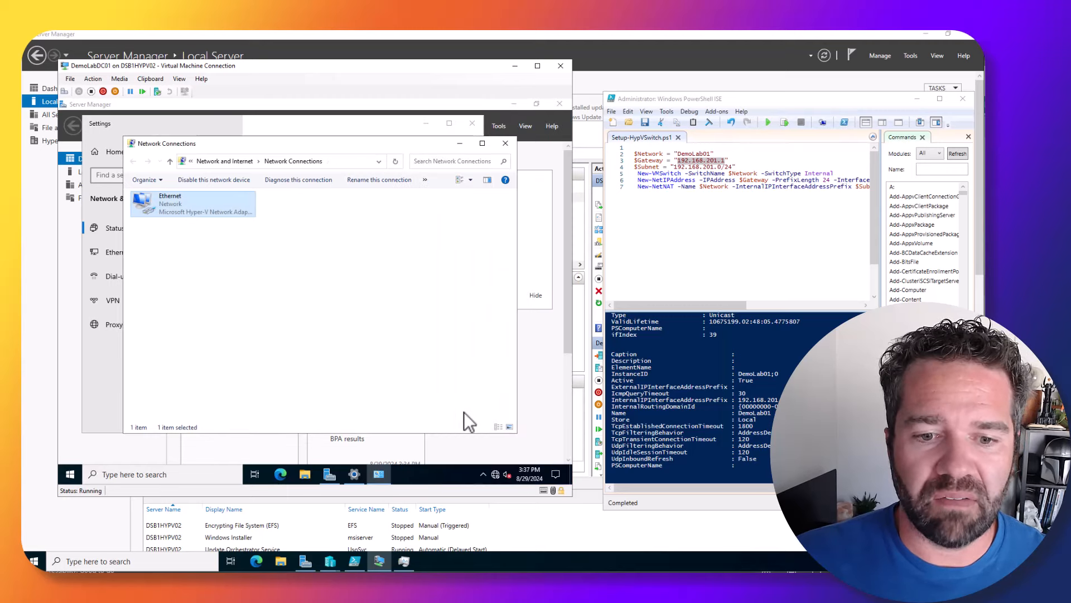
Step: Open a command prompt in the virtual machine and ping 8.8.8.8 to test internet connectivity
{"action": "mouse_move", "coordinate": [498, 481]}
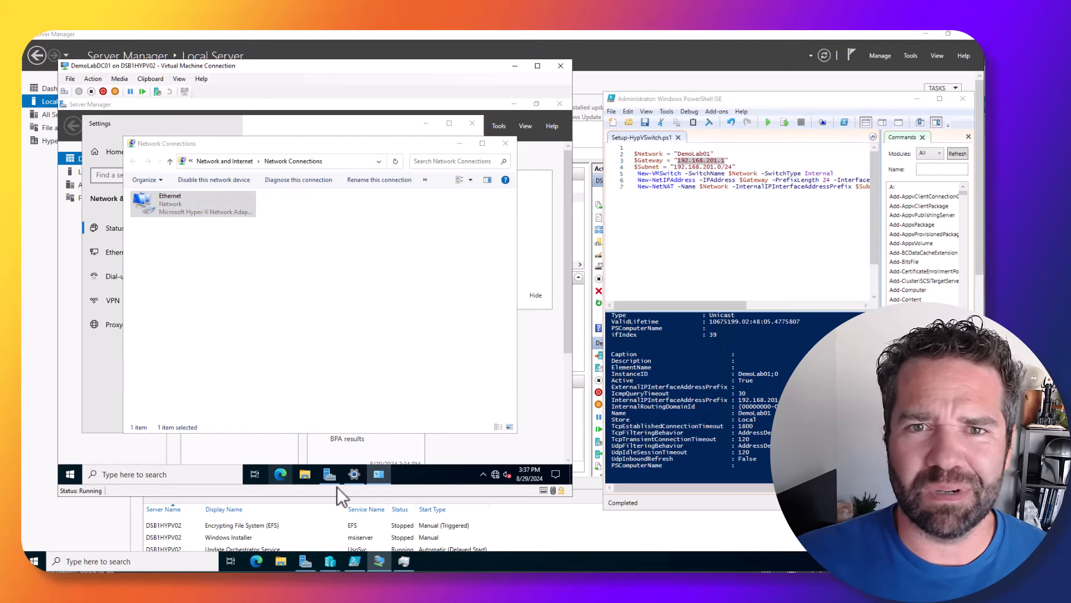
{"action": "mouse_move", "coordinate": [338, 479]}
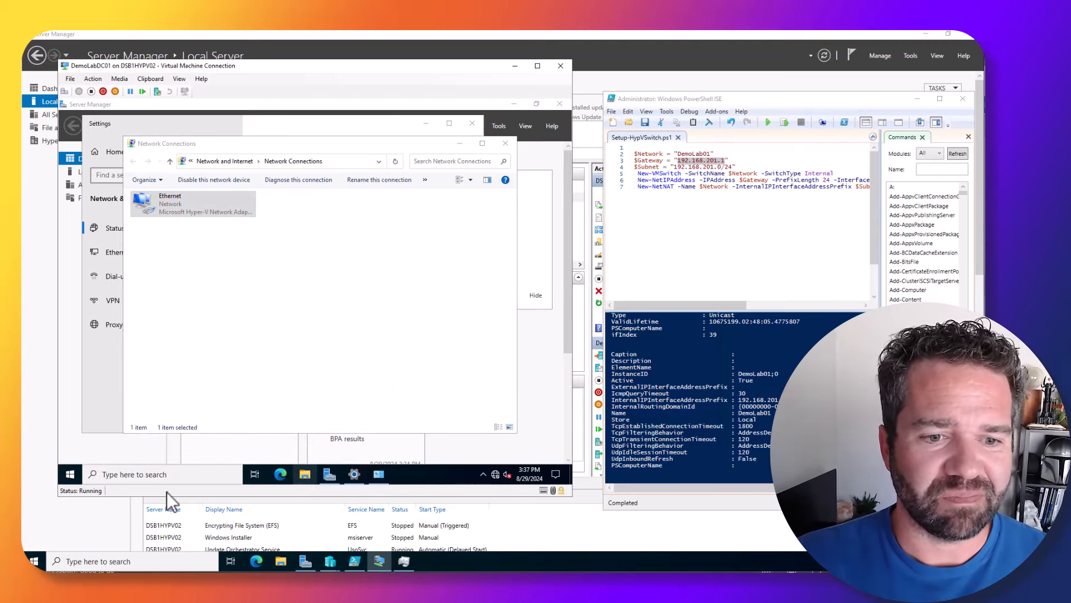
{"action": "left_click", "coordinate": [68, 476]}
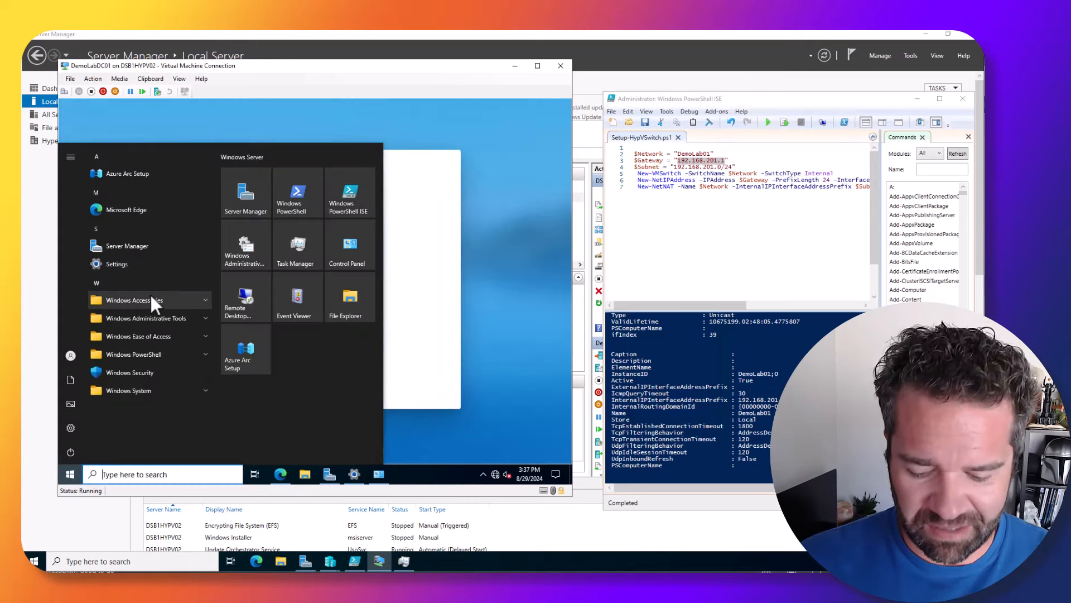
{"action": "type", "text": "cmd"}
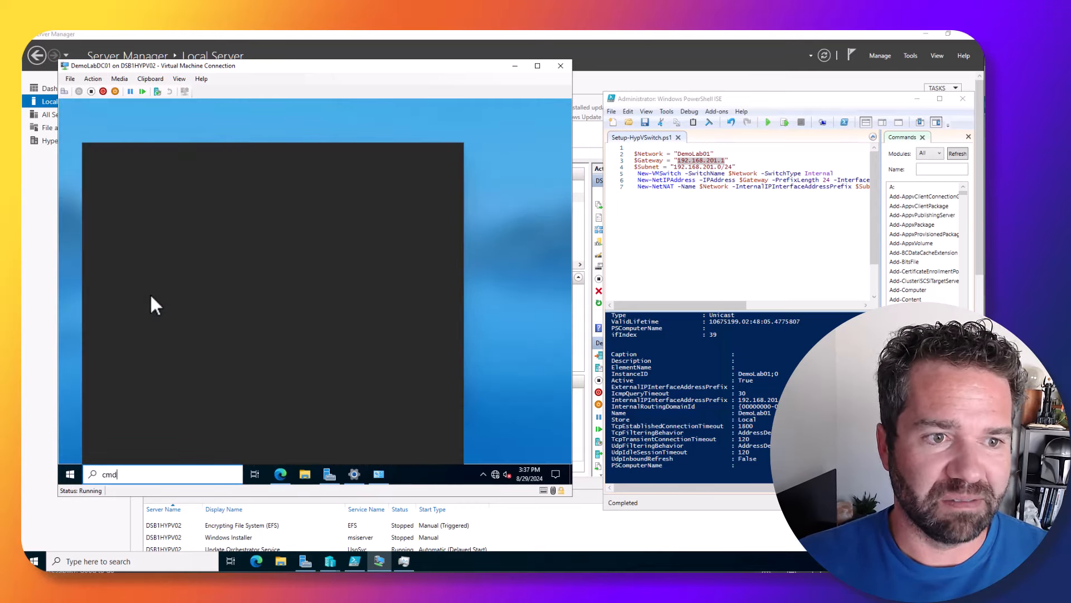
{"action": "key", "text": "Return"}
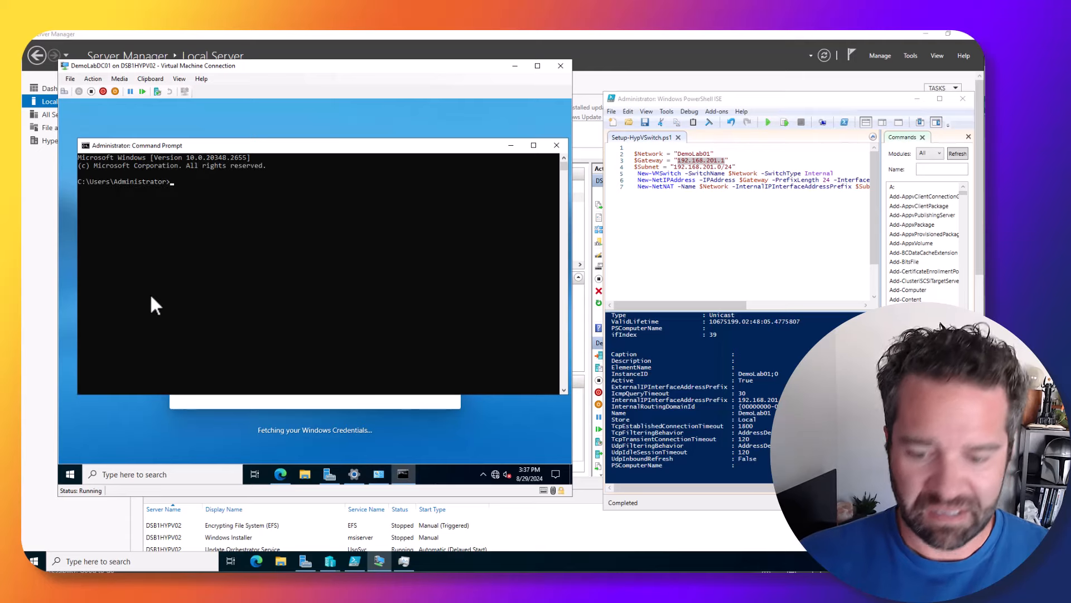
{"action": "type", "text": "ping 8.8.8.8"}
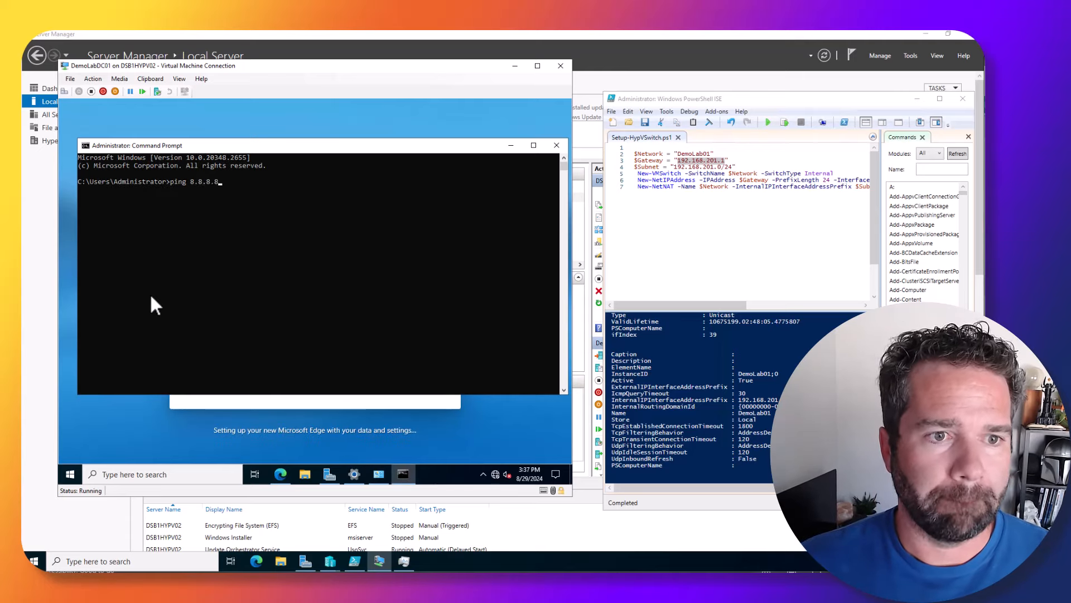
{"action": "key", "text": "Return"}
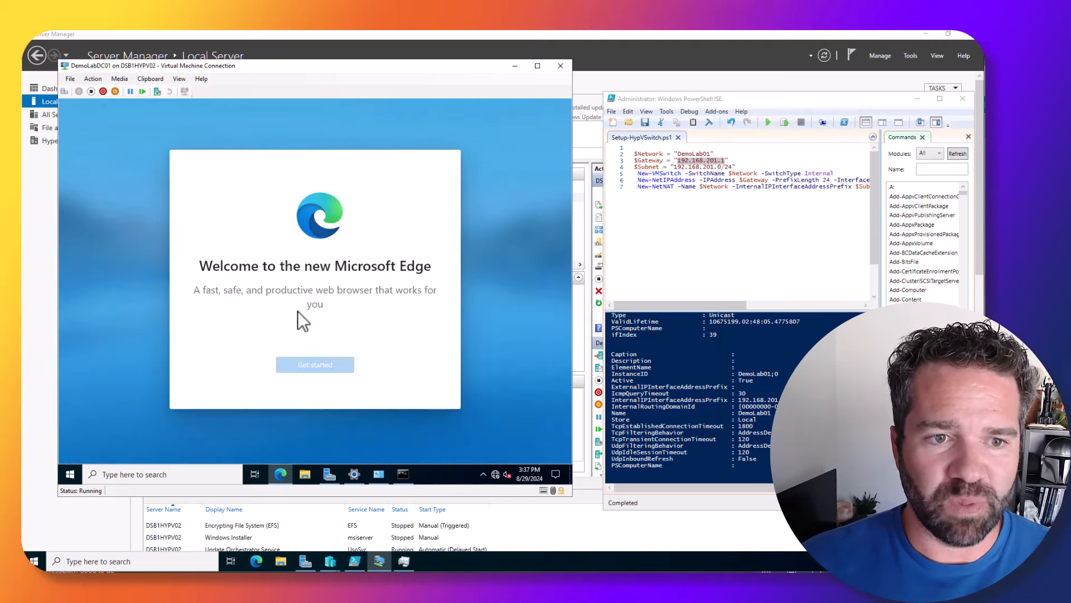
Step: Get through Microsoft Edge's first-run setup with the Inspirational new tab layout, dismissing the sync page without signing in
{"action": "left_click", "coordinate": [325, 369]}
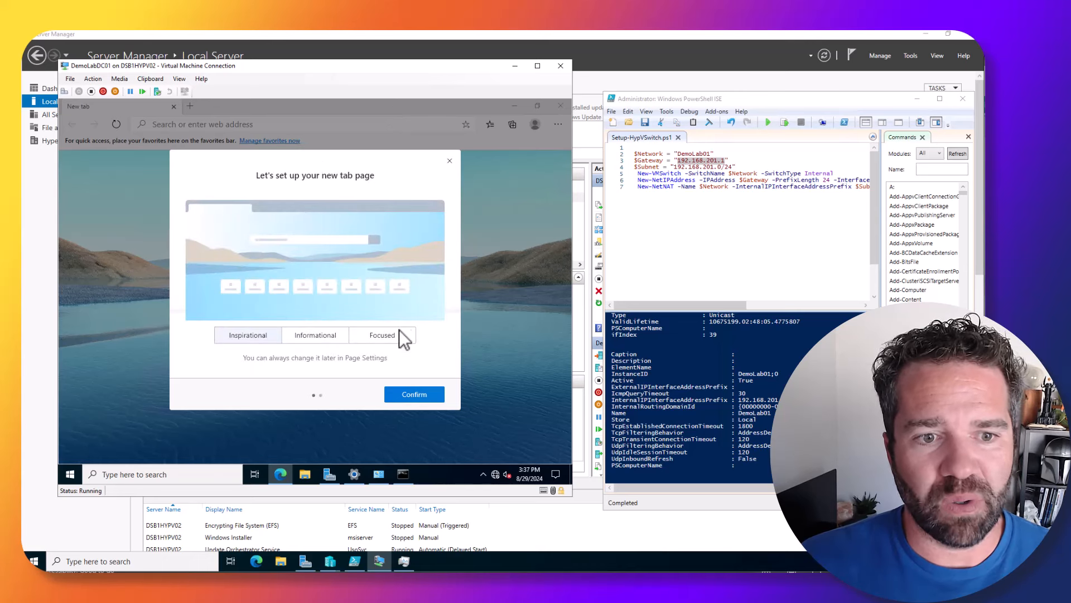
{"action": "left_click", "coordinate": [416, 394]}
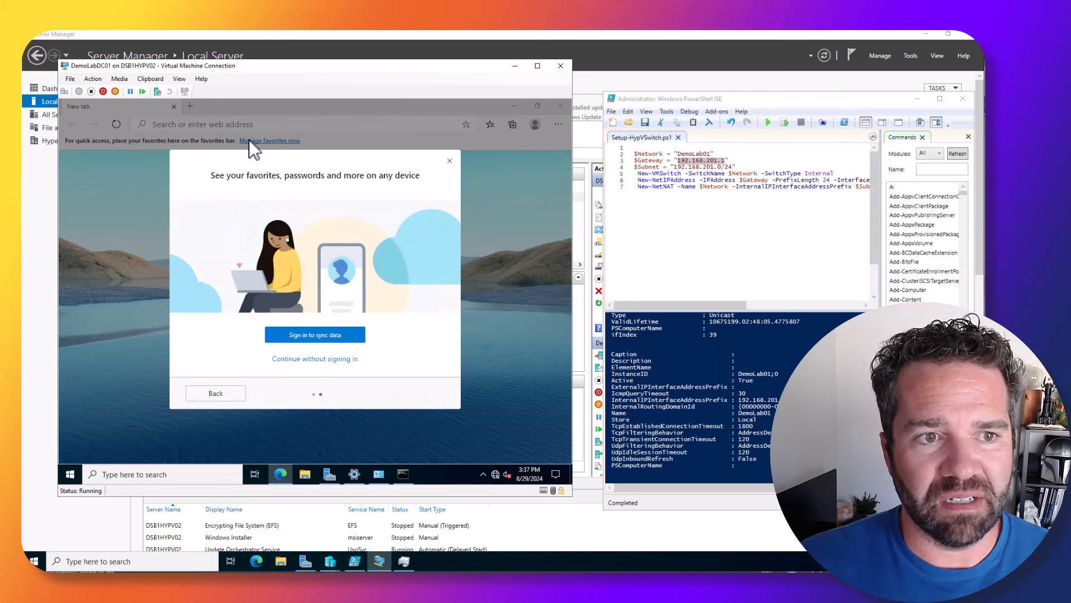
{"action": "left_click", "coordinate": [237, 394]}
{"action": "left_click", "coordinate": [433, 392]}
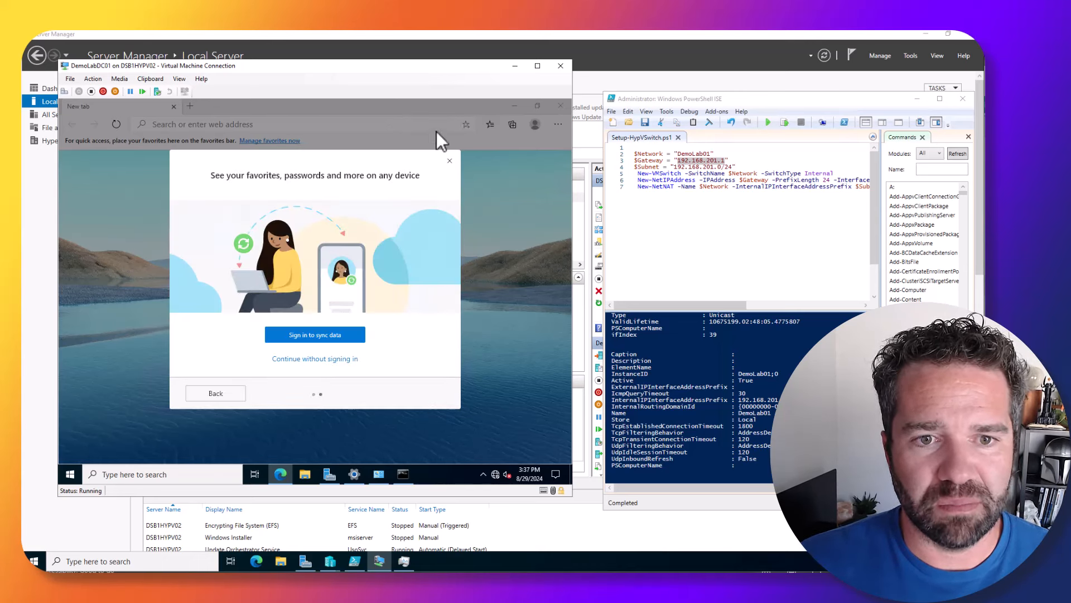
{"action": "left_click", "coordinate": [450, 161]}
Step: Try to load google.com in Edge to test name resolution, and close the browser
{"action": "left_click", "coordinate": [214, 124]}
{"action": "left_click", "coordinate": [217, 124]}
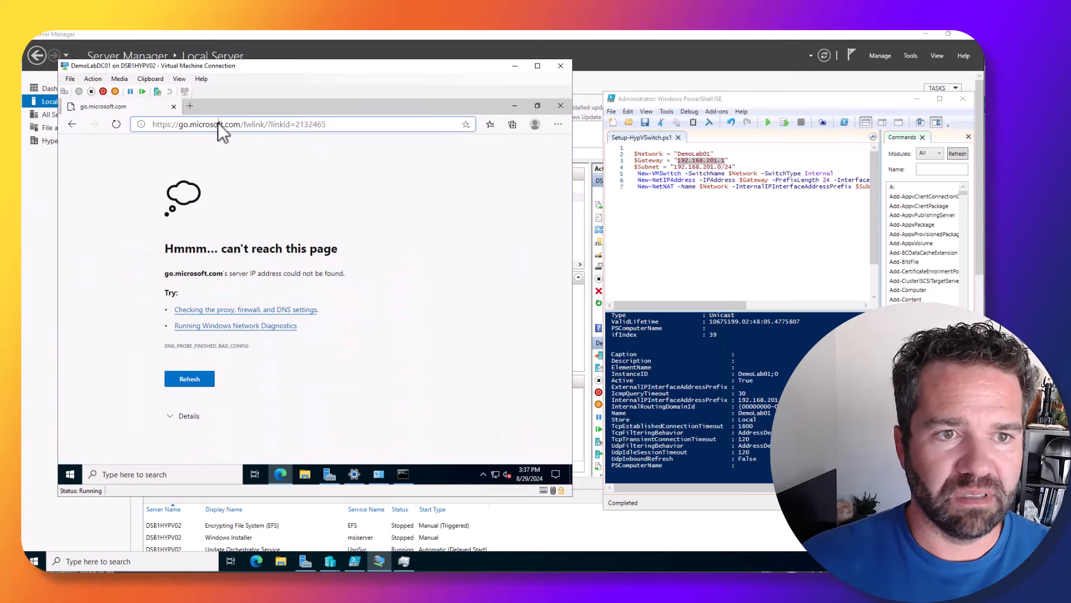
{"action": "key", "text": "ctrl+a"}
{"action": "type", "text": "googl"}
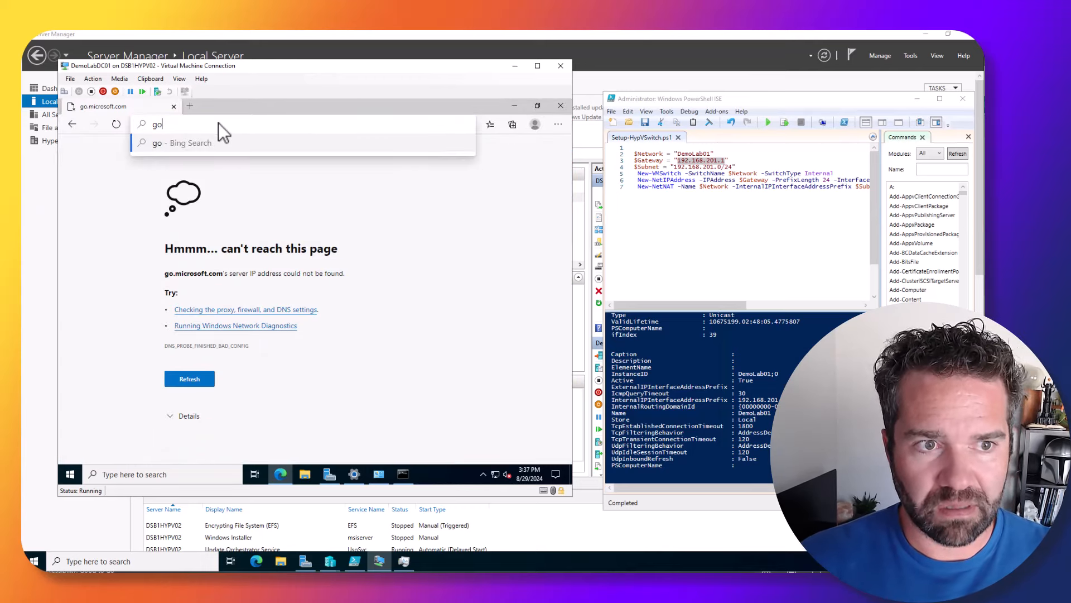
{"action": "type", "text": "m"}
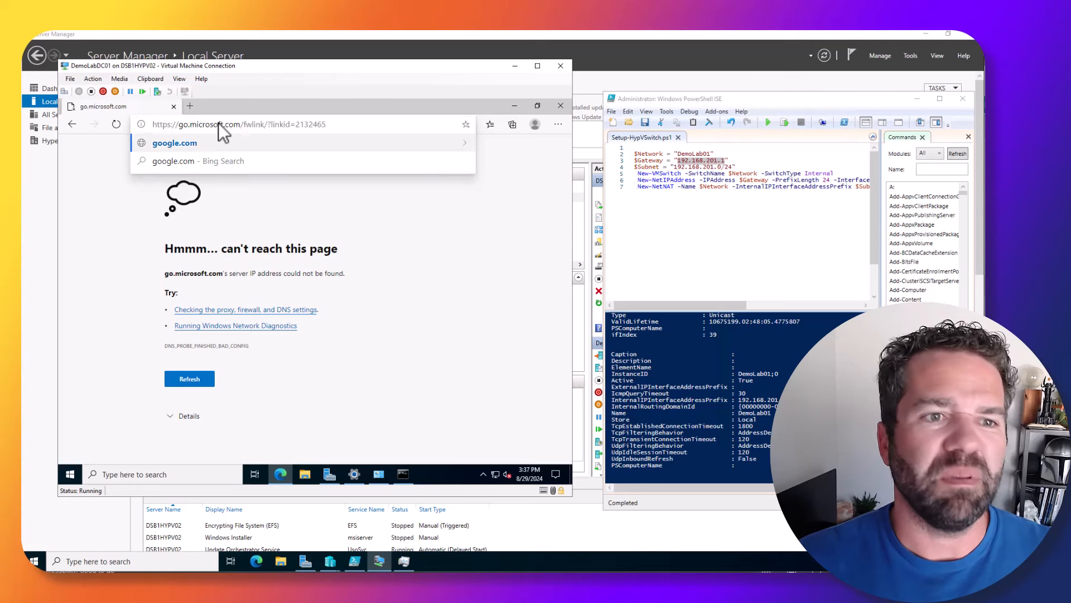
{"action": "key", "text": "Return"}
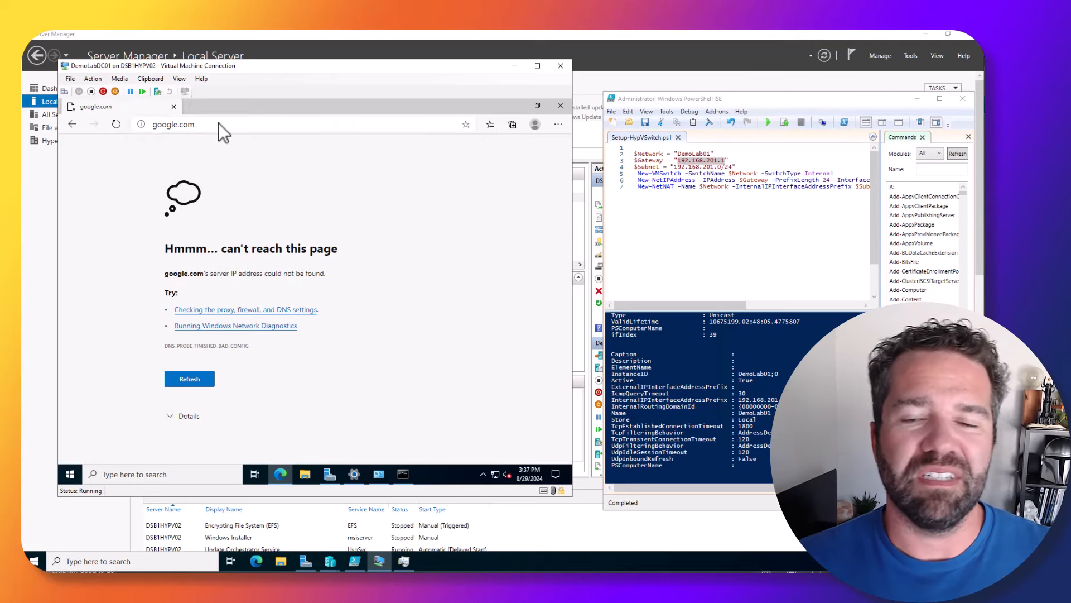
{"action": "left_click", "coordinate": [561, 105]}
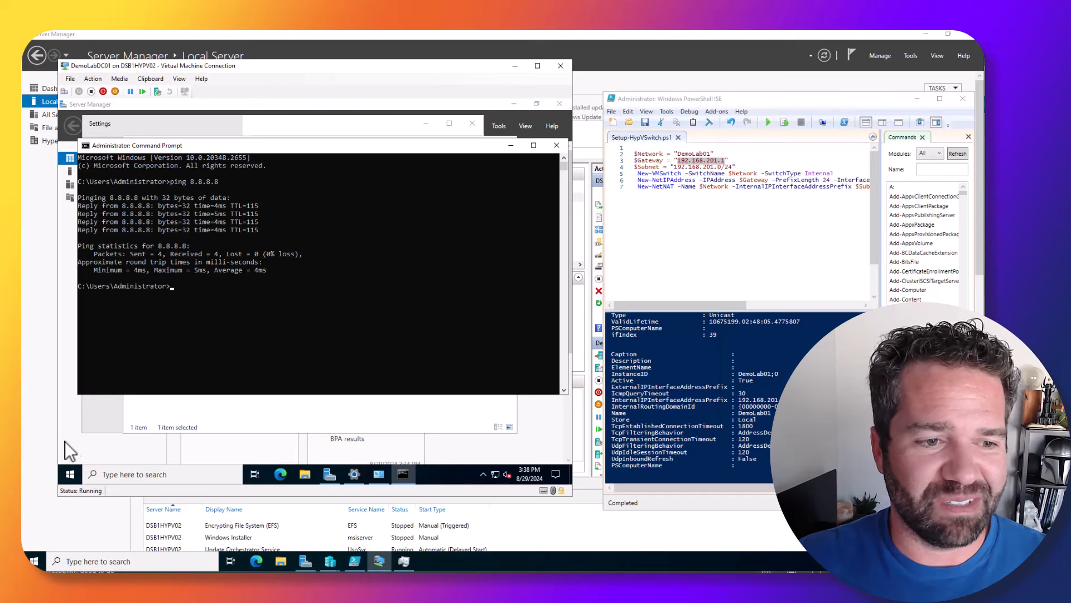
Step: Start the Add Roles and Features Wizard in the virtual machine's Server Manager, choosing a role-based installation on the local server
{"action": "left_click", "coordinate": [82, 443]}
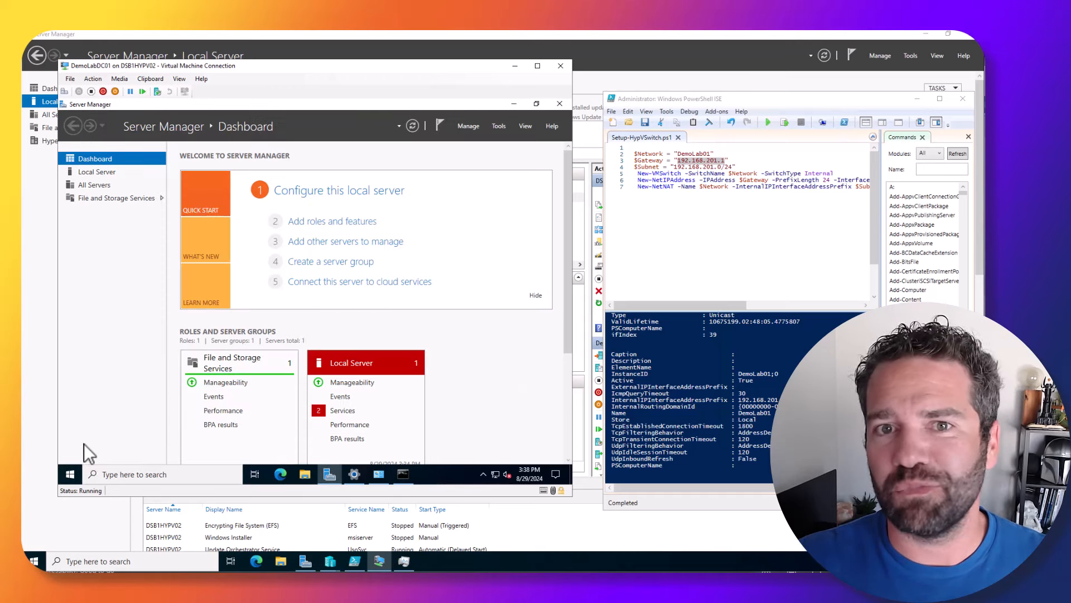
{"action": "left_click", "coordinate": [493, 125]}
{"action": "left_click", "coordinate": [474, 124]}
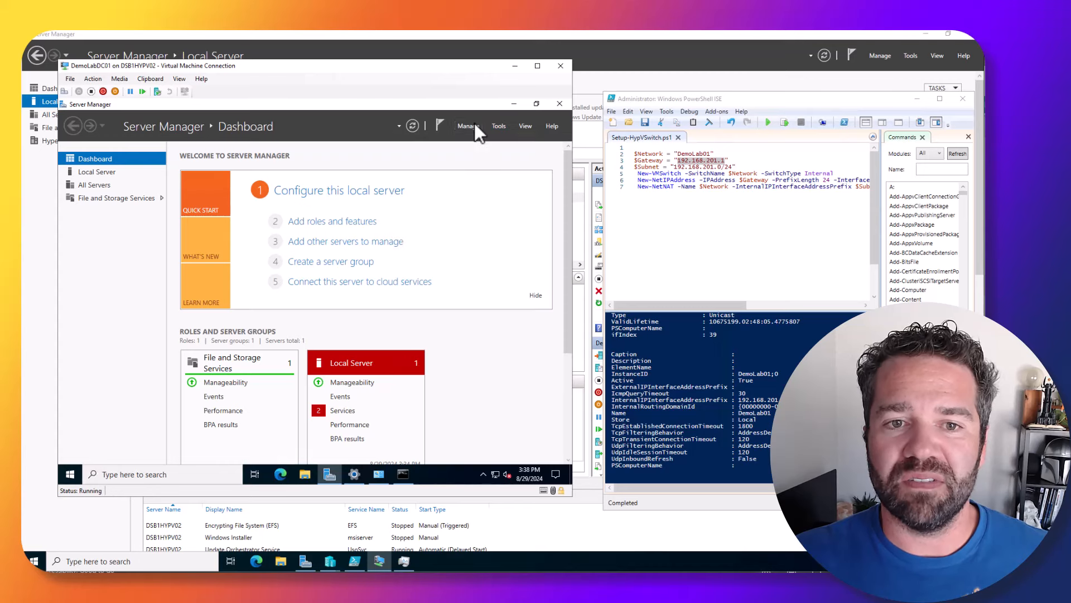
{"action": "left_click", "coordinate": [473, 124]}
{"action": "left_click", "coordinate": [483, 142]}
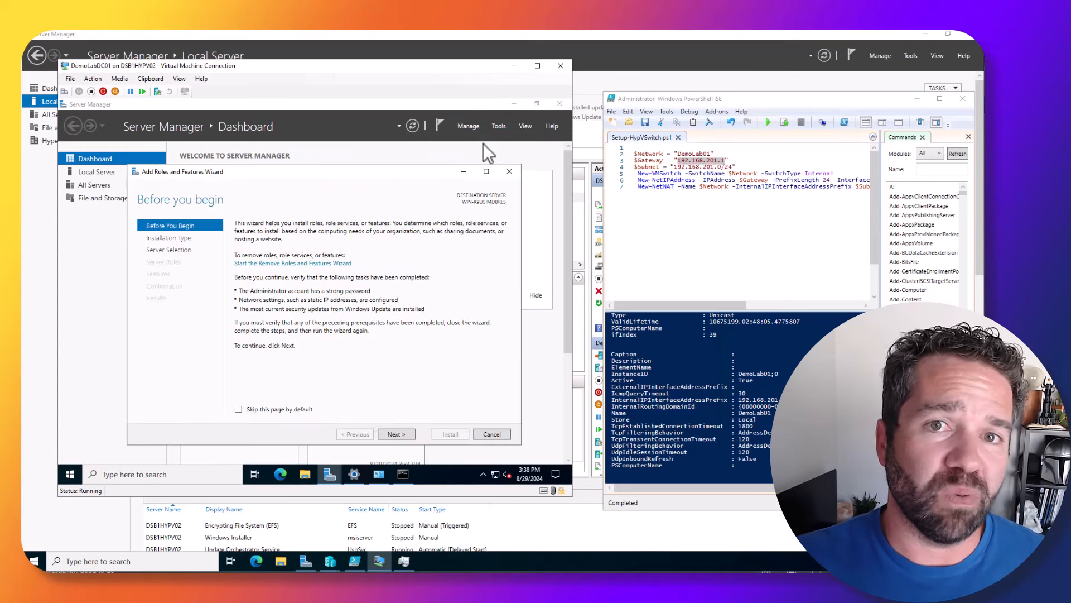
{"action": "left_click", "coordinate": [403, 437]}
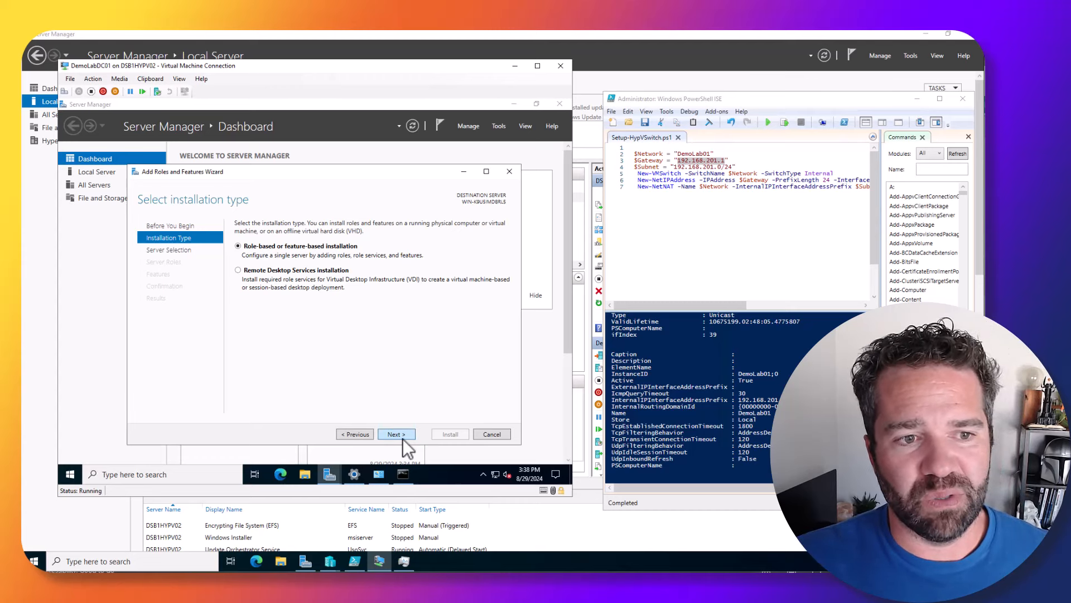
{"action": "left_click", "coordinate": [402, 433]}
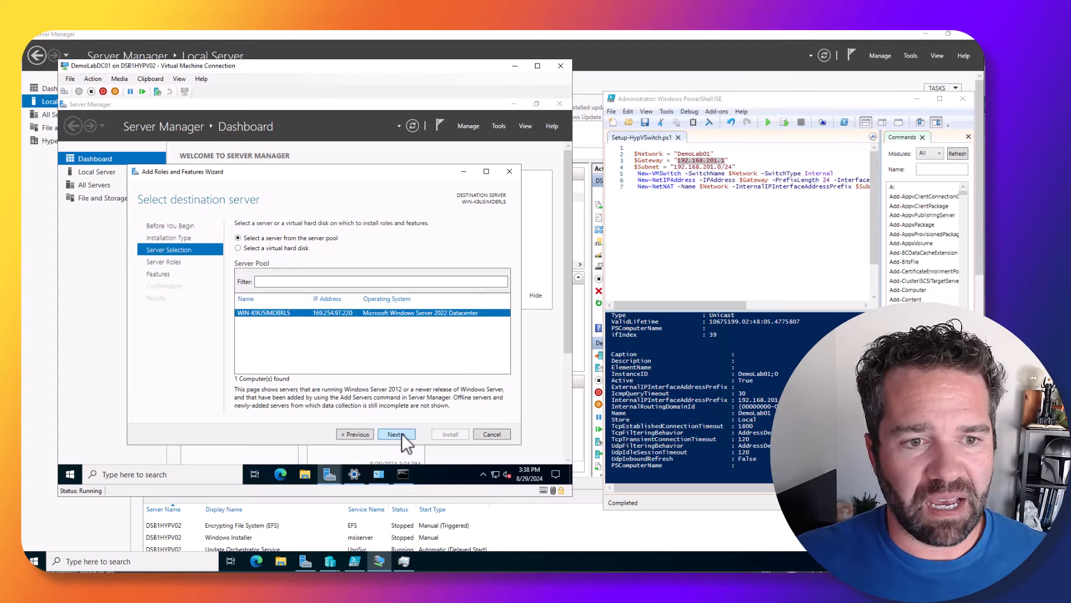
{"action": "left_click", "coordinate": [402, 434]}
Step: Select the Active Directory Domain Services, DHCP Server and DNS Server roles, including their required features
{"action": "left_click", "coordinate": [249, 262]}
{"action": "left_click", "coordinate": [358, 389]}
{"action": "left_click", "coordinate": [249, 302]}
{"action": "left_click", "coordinate": [357, 389]}
{"action": "left_click", "coordinate": [249, 310]}
{"action": "left_click", "coordinate": [357, 389]}
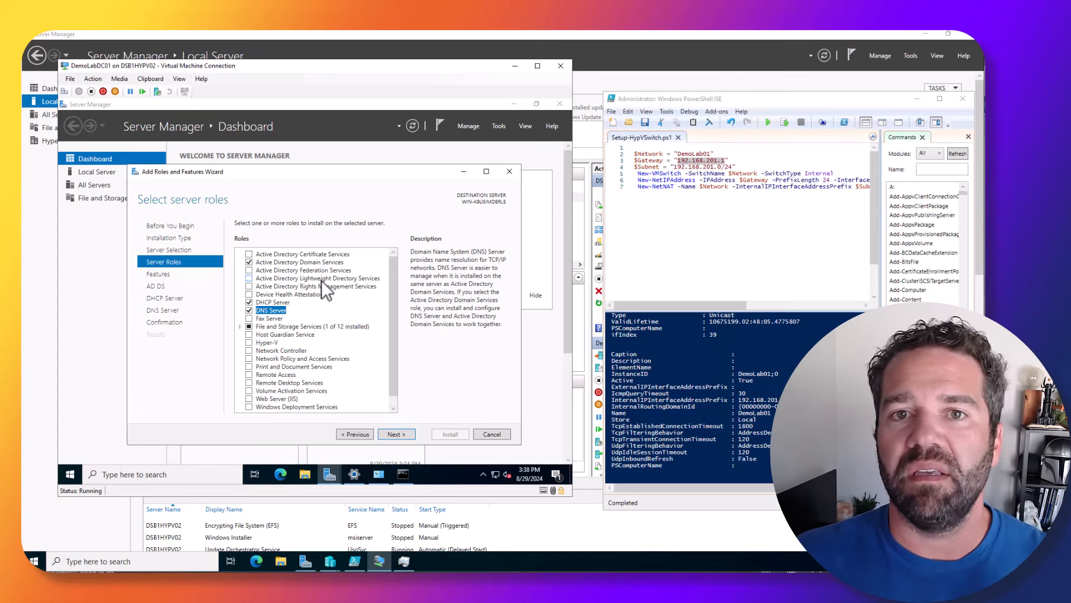
Step: Accept the default features, allow automatic restart of the destination server, and install the selected roles
{"action": "left_click", "coordinate": [394, 433]}
{"action": "left_click", "coordinate": [394, 434]}
{"action": "left_click", "coordinate": [394, 434]}
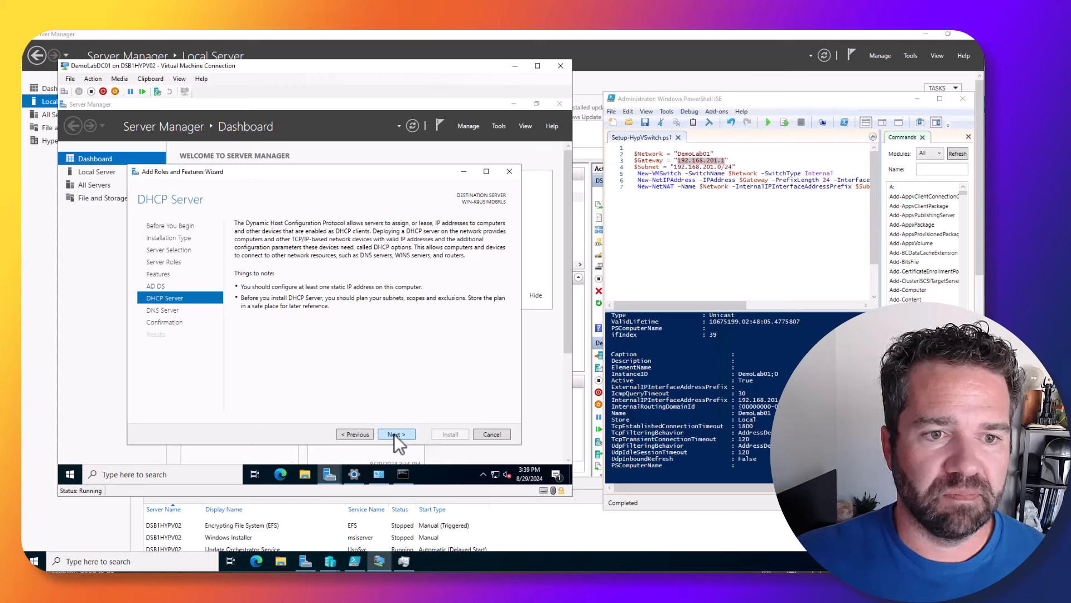
{"action": "left_click", "coordinate": [394, 433]}
{"action": "left_click", "coordinate": [394, 434]}
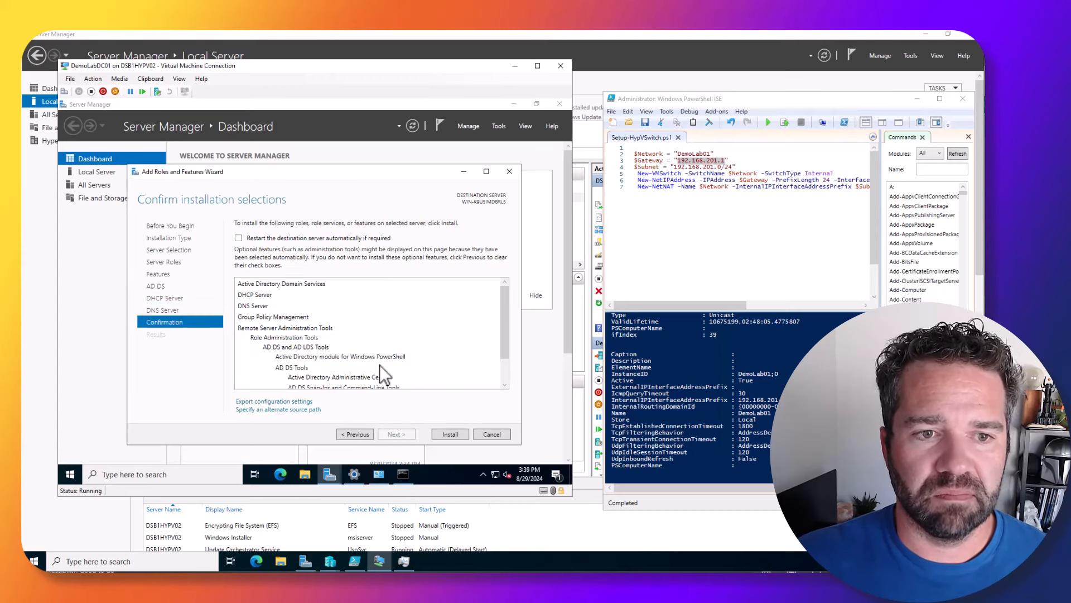
{"action": "left_click", "coordinate": [332, 237]}
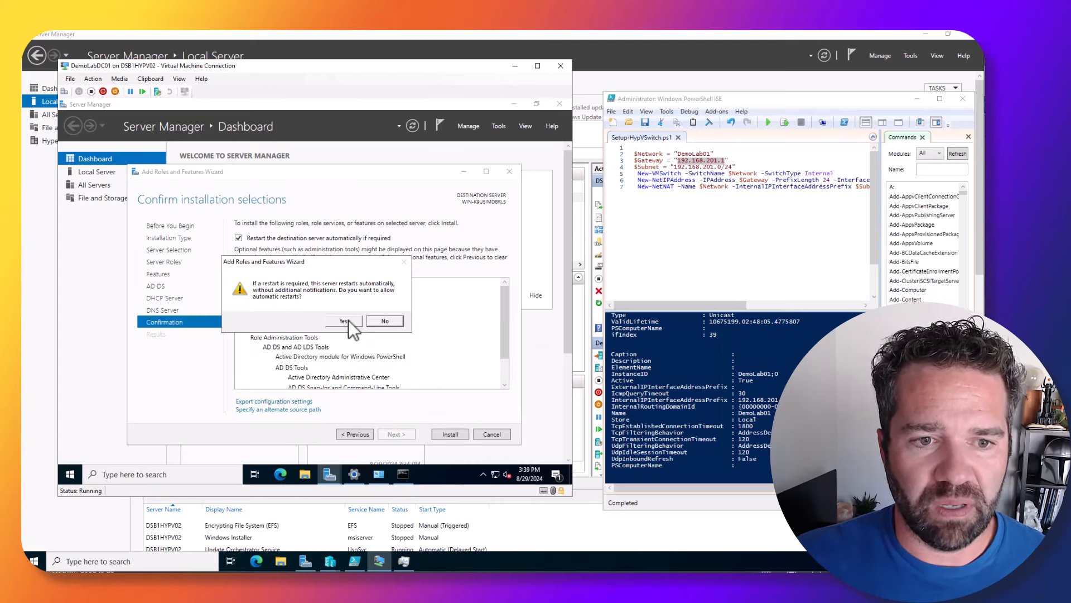
{"action": "left_click", "coordinate": [347, 320]}
{"action": "left_click", "coordinate": [454, 431]}
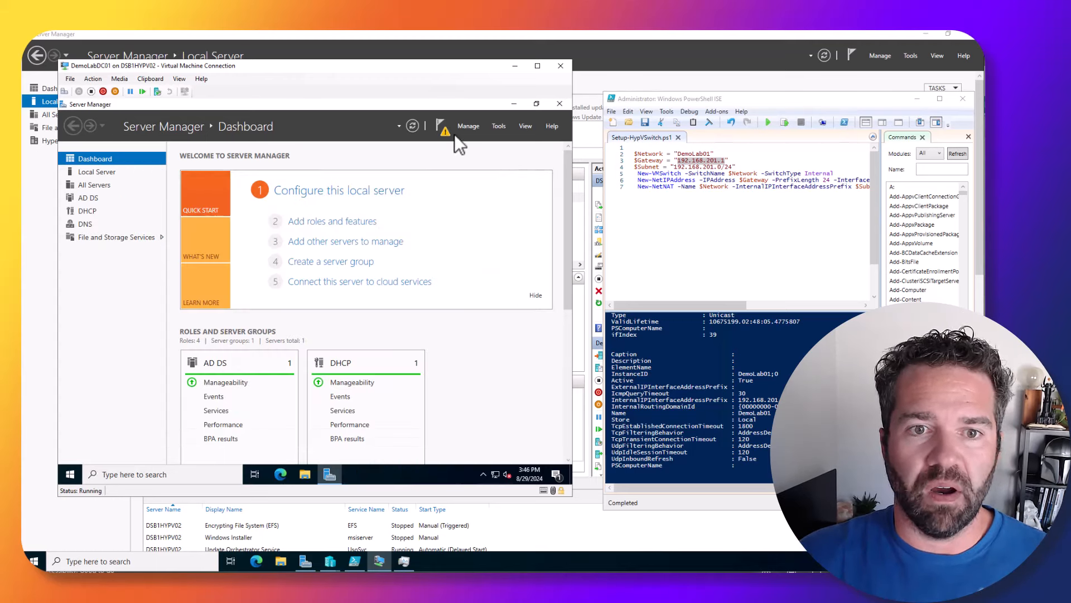
Step: Start promoting the server to a domain controller by opening the Active Directory Domain Services Configuration Wizard
{"action": "left_click", "coordinate": [443, 128]}
{"action": "left_click", "coordinate": [358, 193]}
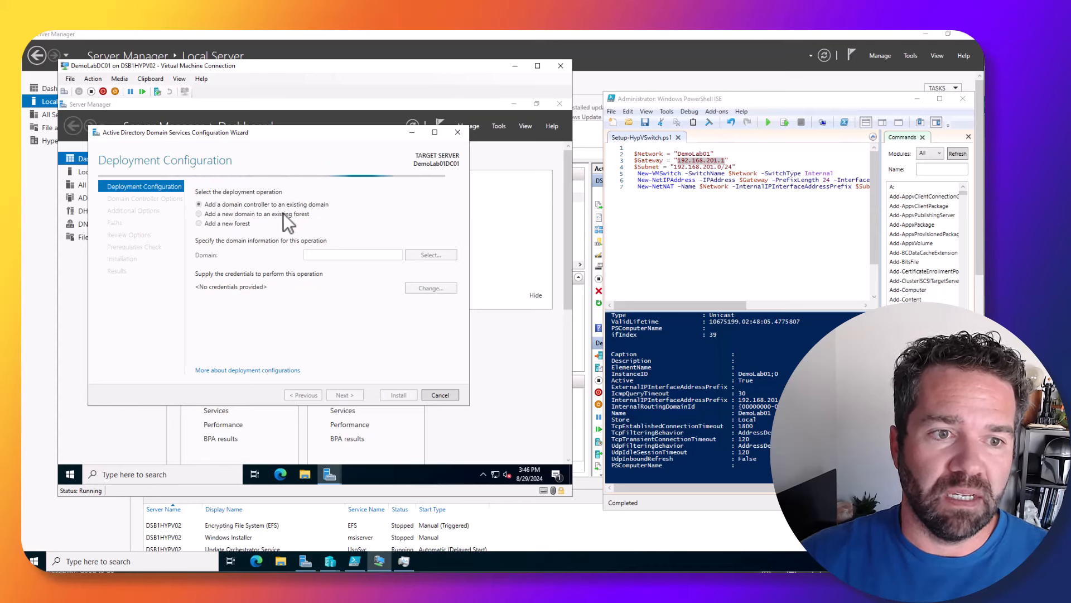
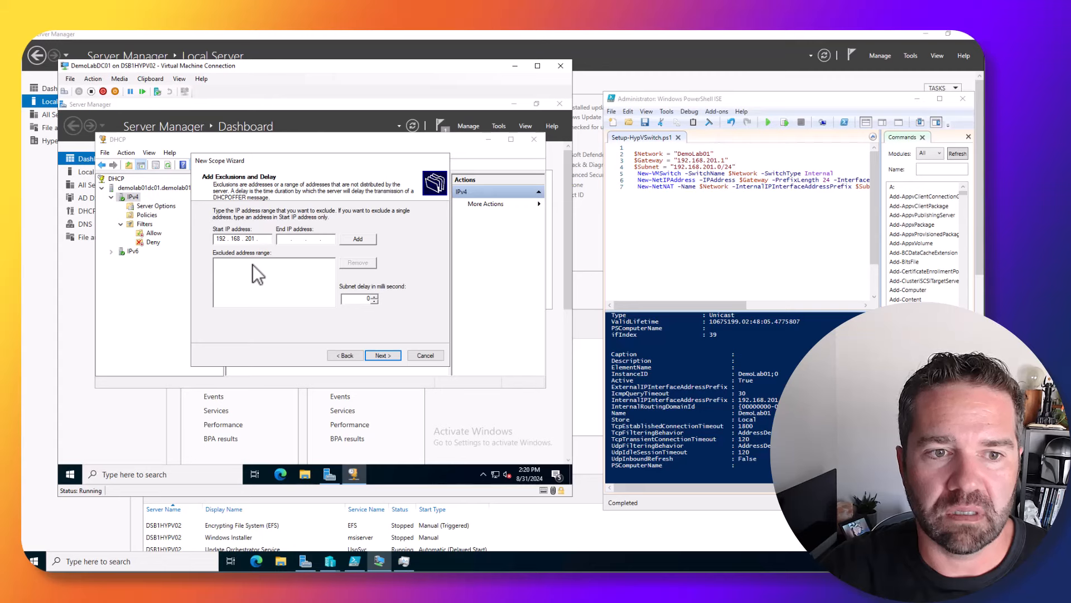
Step: Exclude the address range 192.168.201.1 to 192.168.201.11 from the new DHCP scope
{"action": "type", "text": "1"}
{"action": "key", "text": "Tab"}
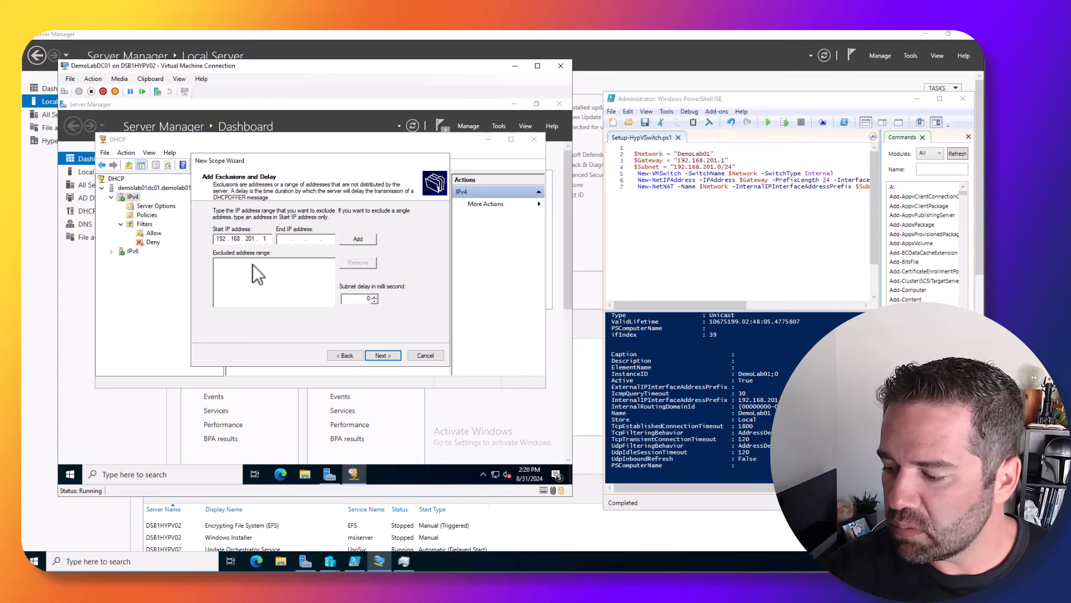
{"action": "type", "text": "192 . 168 . "}
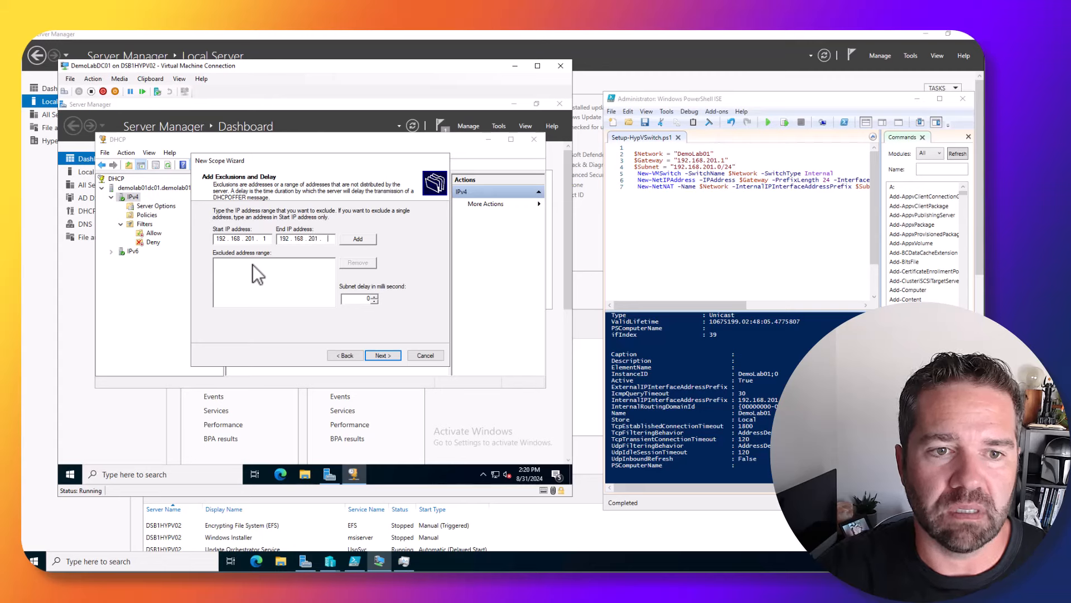
{"action": "type", "text": "201 . 11"}
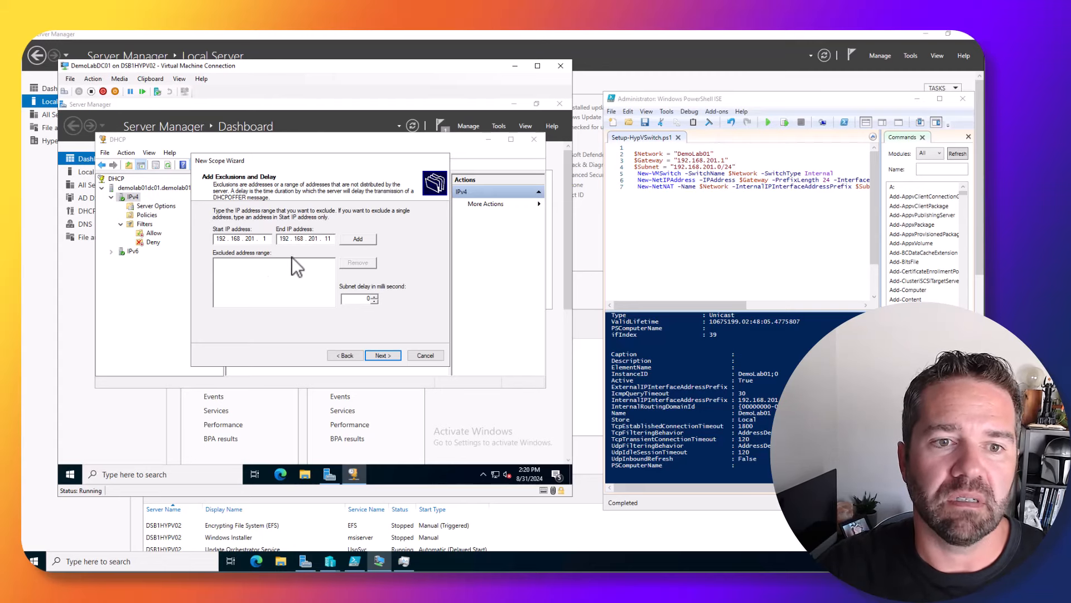
{"action": "left_click", "coordinate": [352, 237]}
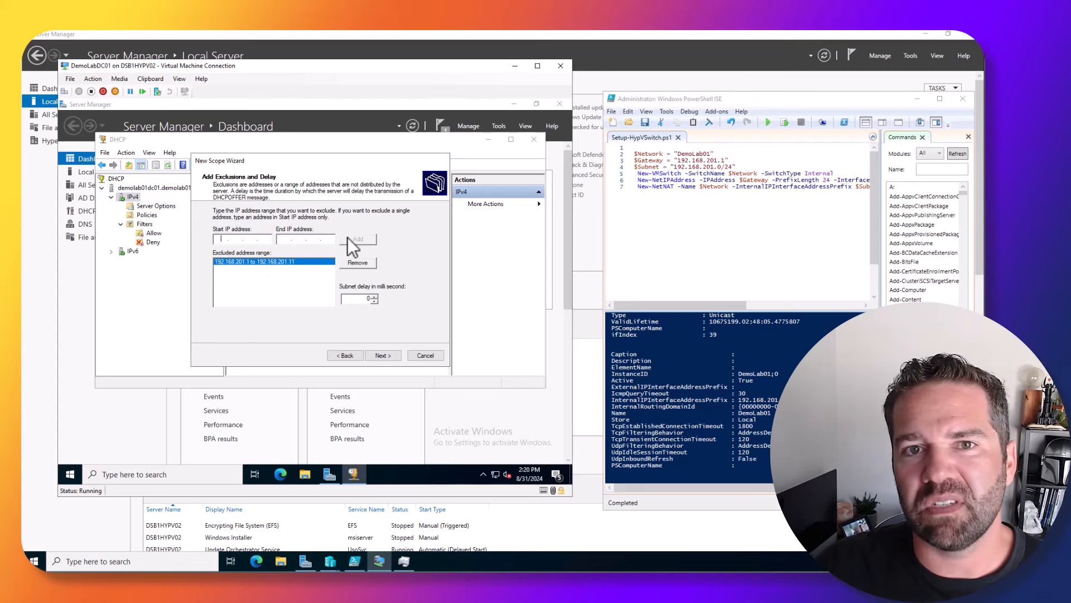
Step: Keep the default lease duration and continue through the DHCP options choice to the scope's router (default gateway) settings
{"action": "left_click", "coordinate": [382, 355]}
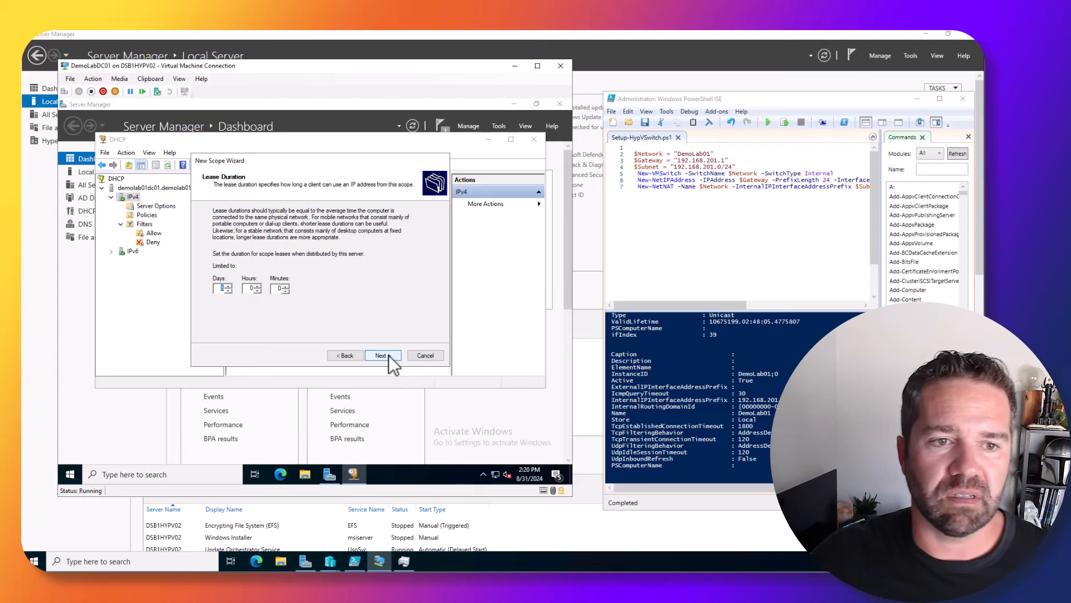
{"action": "left_click", "coordinate": [382, 355]}
{"action": "left_click", "coordinate": [389, 357]}
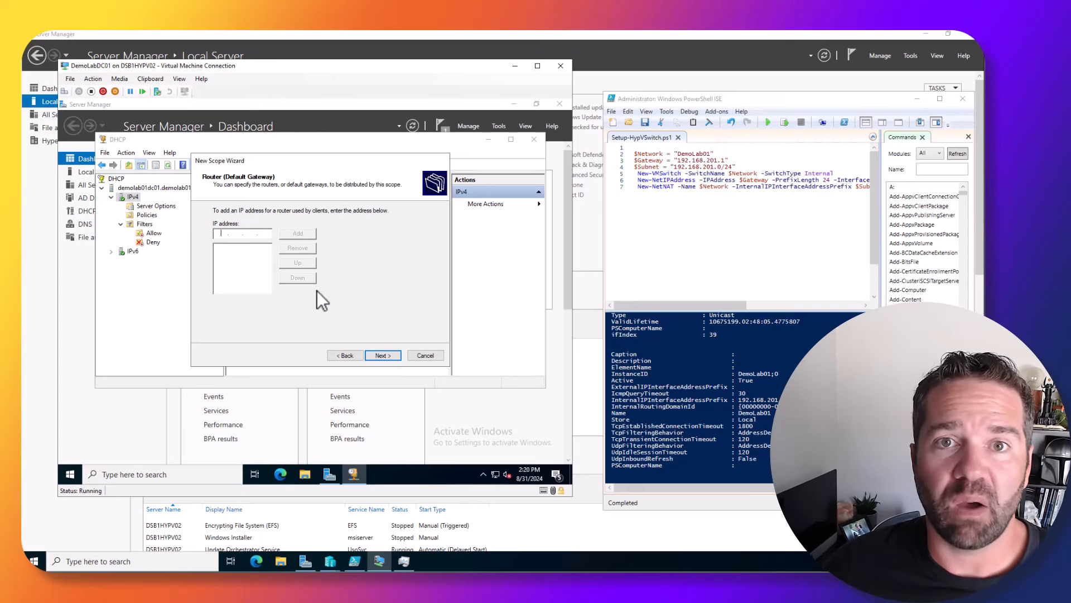
Step: Add 192.168.201.1 as the scope's default gateway and accept the prefilled domain name and DNS server settings
{"action": "type", "text": "192 . 16"}
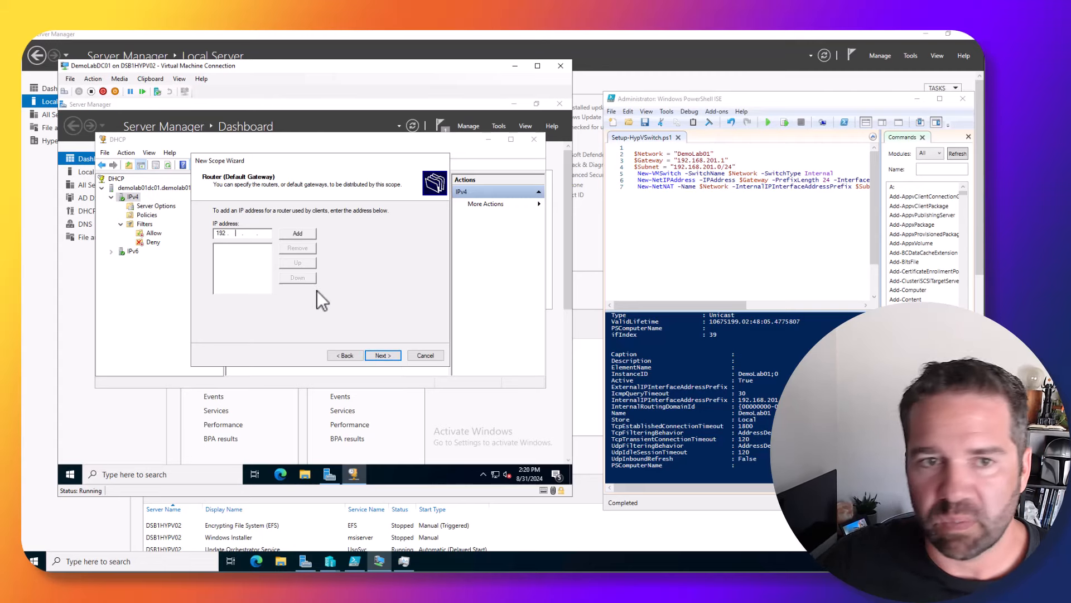
{"action": "type", "text": "8 . 201 . 1"}
{"action": "left_click", "coordinate": [298, 234]}
{"action": "left_click", "coordinate": [386, 355]}
{"action": "left_click", "coordinate": [387, 355]}
Step: Add 192.168.201.10 as the scope's WINS server, and finish the wizard with the scope activated immediately
{"action": "key", "text": "Tab"}
{"action": "type", "text": "192.168.201.10"}
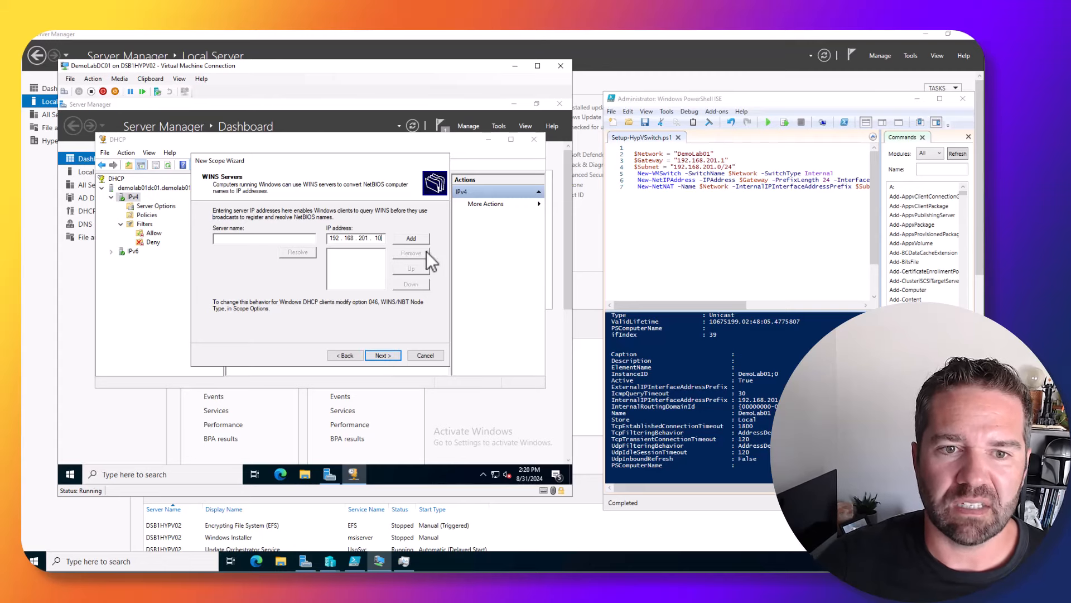
{"action": "left_click", "coordinate": [411, 239]}
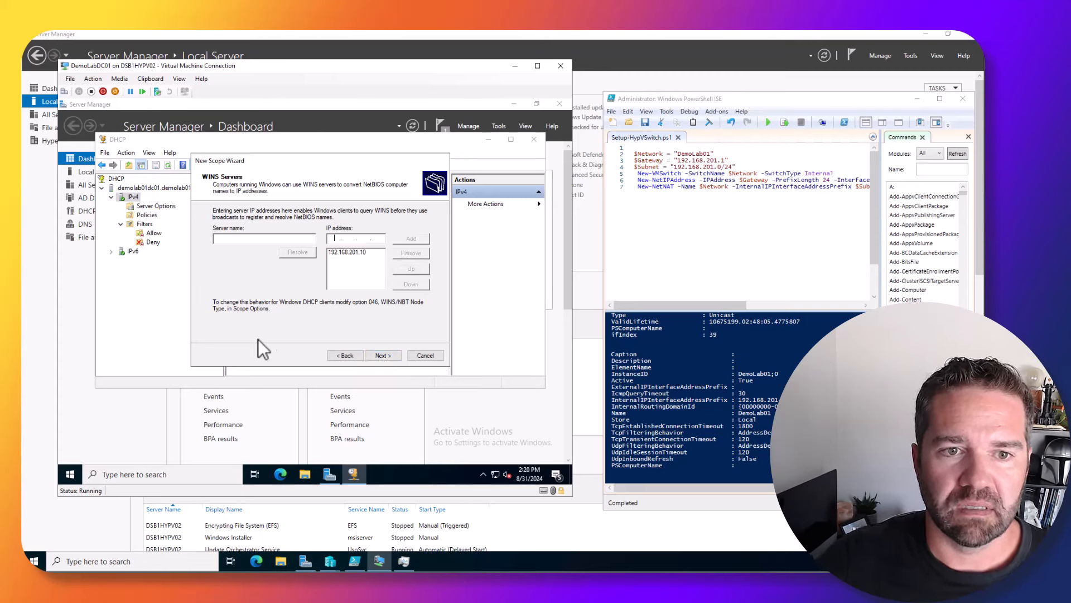
{"action": "left_click", "coordinate": [381, 356]}
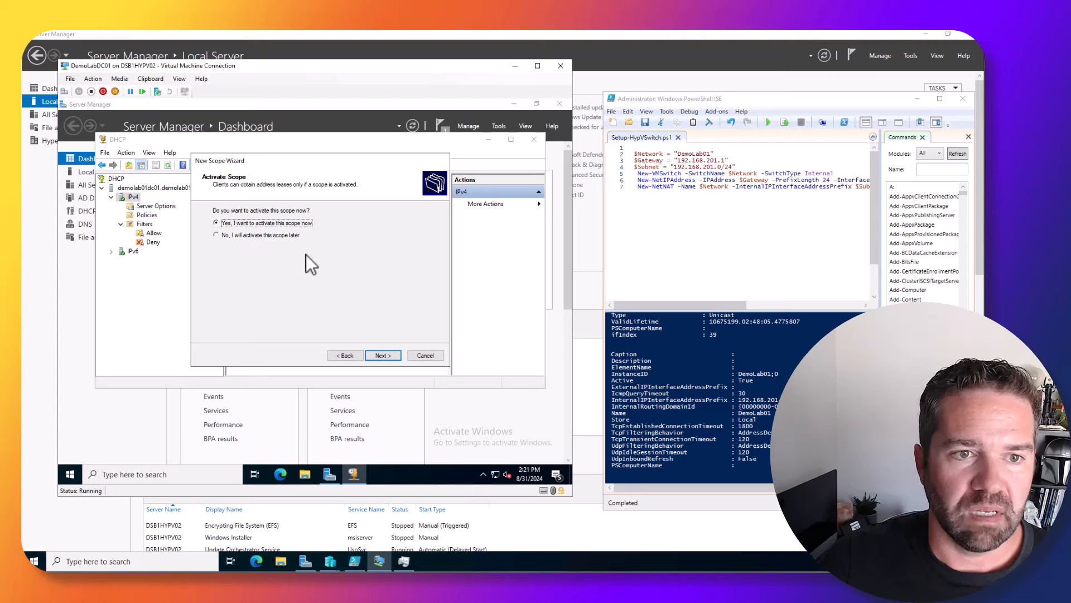
{"action": "left_click", "coordinate": [385, 356]}
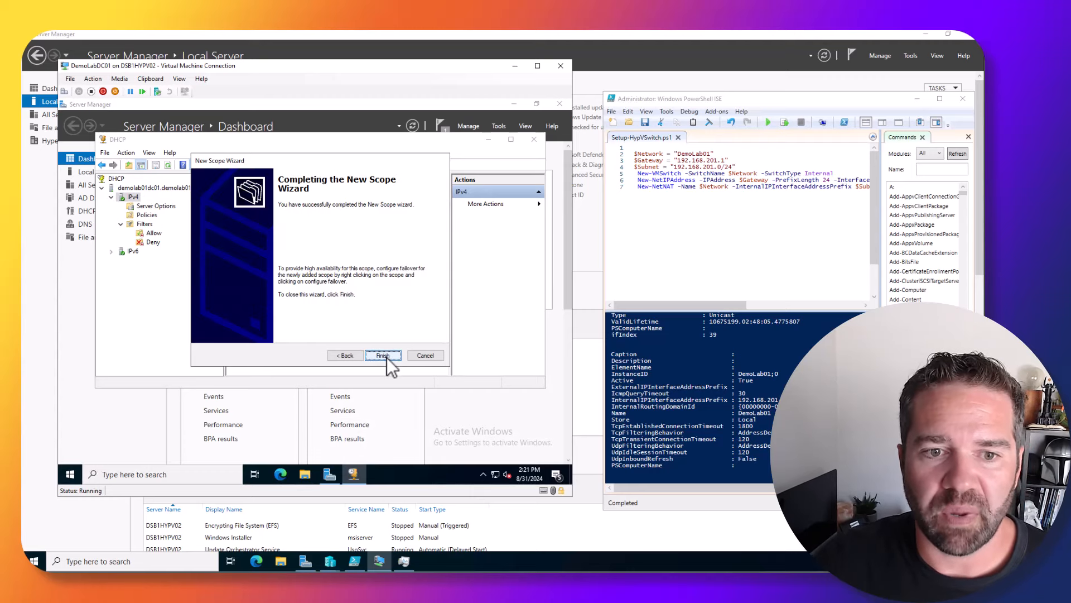
{"action": "left_click", "coordinate": [383, 356]}
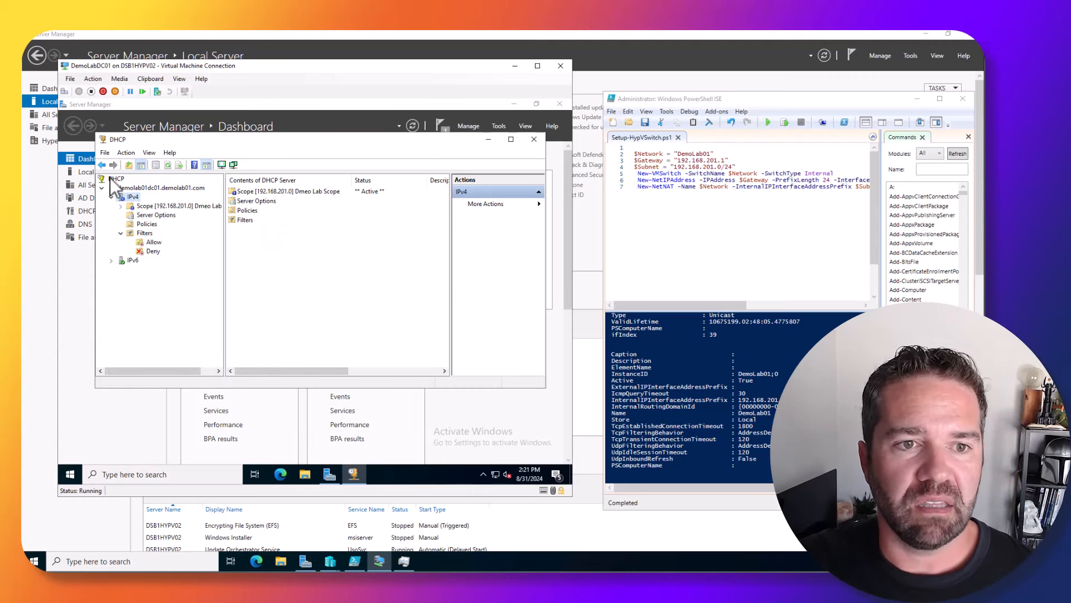
Step: Examine the new DHCP scope's contents, the IPv4 server options and the options configured for the scope
{"action": "left_click", "coordinate": [121, 206]}
{"action": "left_click", "coordinate": [148, 208]}
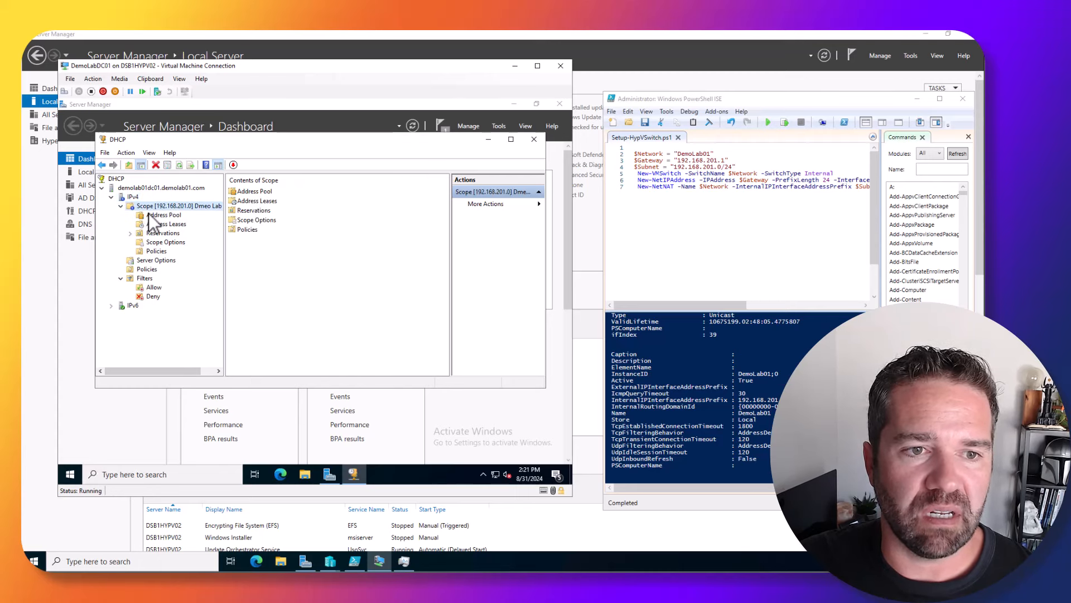
{"action": "right_click", "coordinate": [149, 208]}
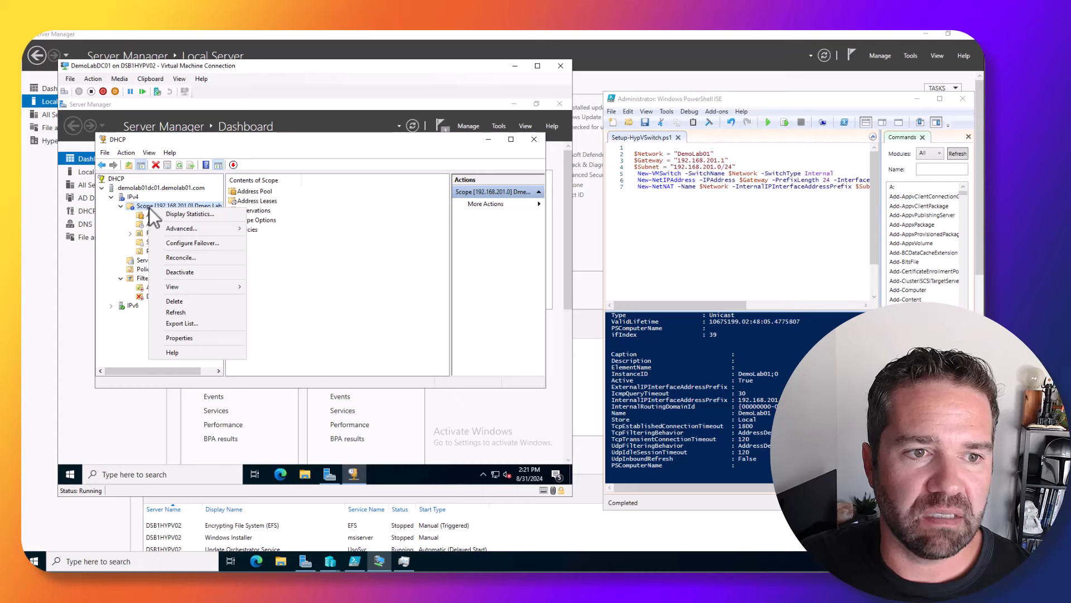
{"action": "left_click", "coordinate": [144, 261]}
{"action": "left_click", "coordinate": [144, 261]}
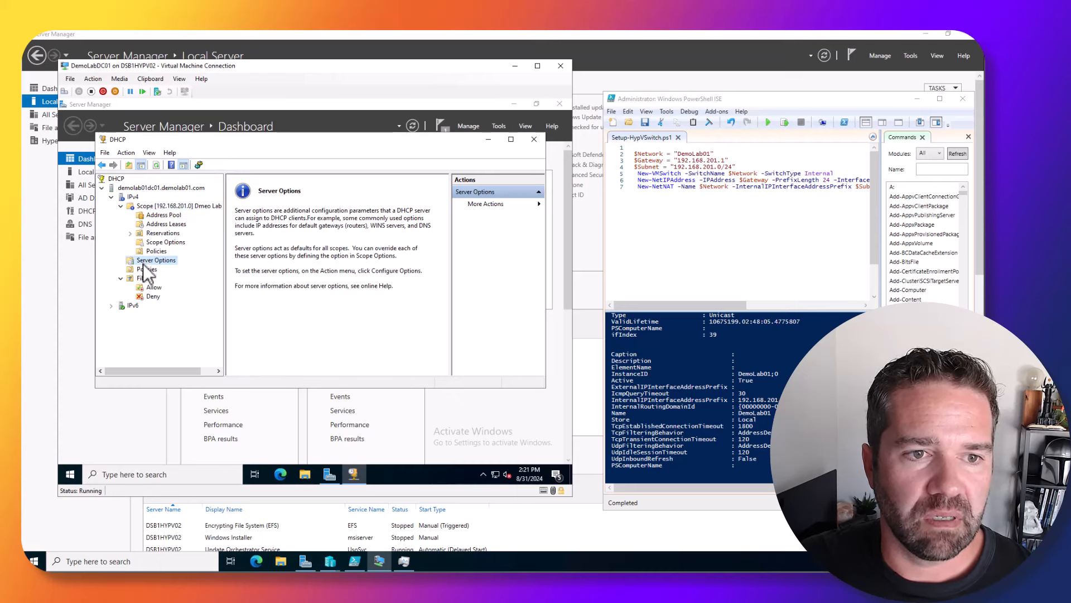
{"action": "left_click", "coordinate": [146, 269]}
{"action": "left_click", "coordinate": [144, 261]}
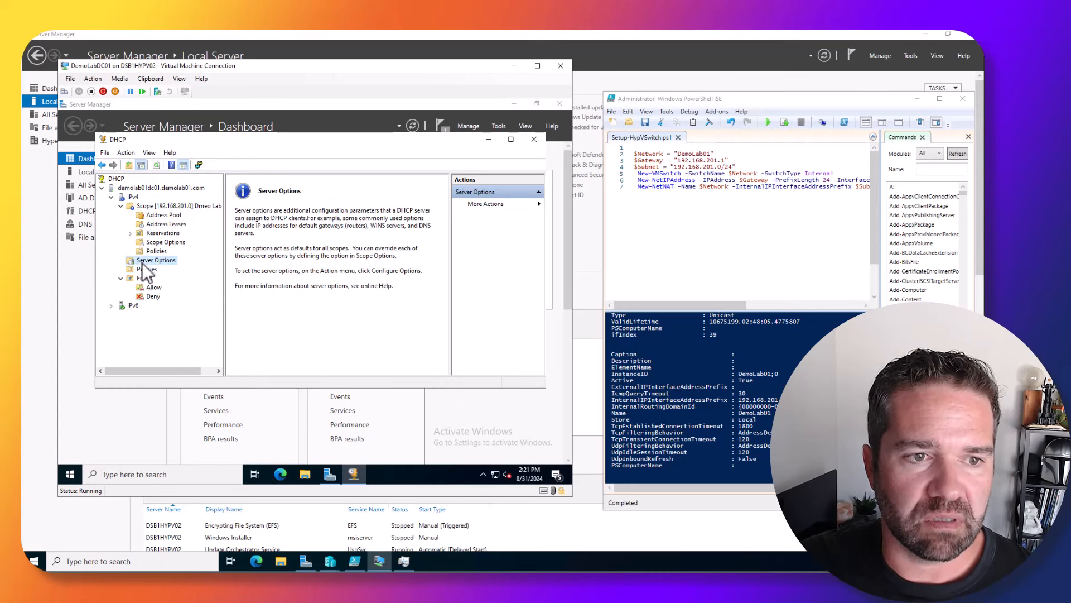
{"action": "right_click", "coordinate": [144, 262]}
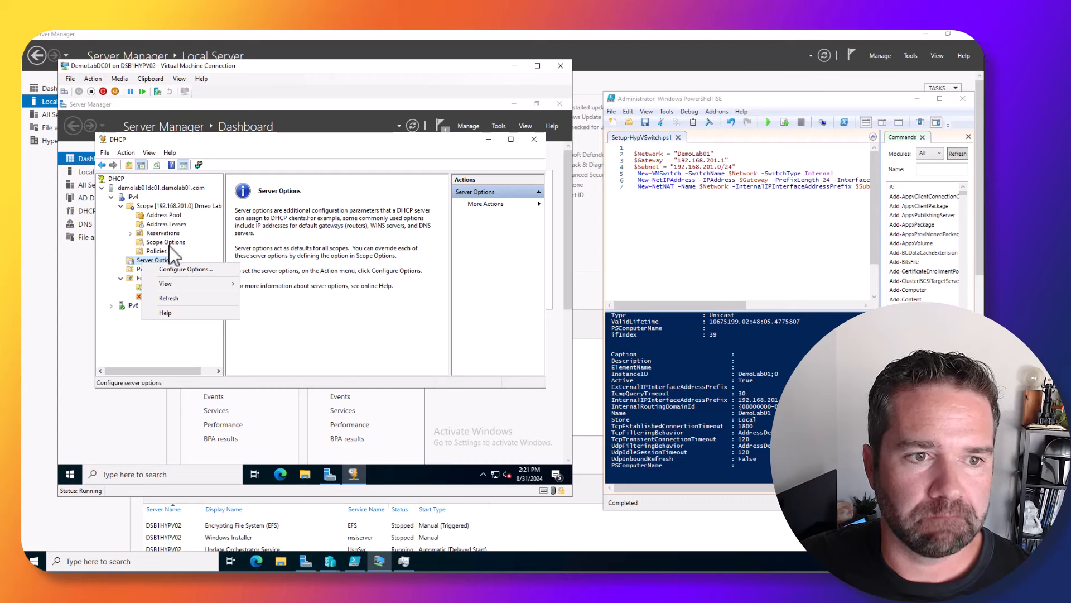
{"action": "left_click", "coordinate": [169, 244]}
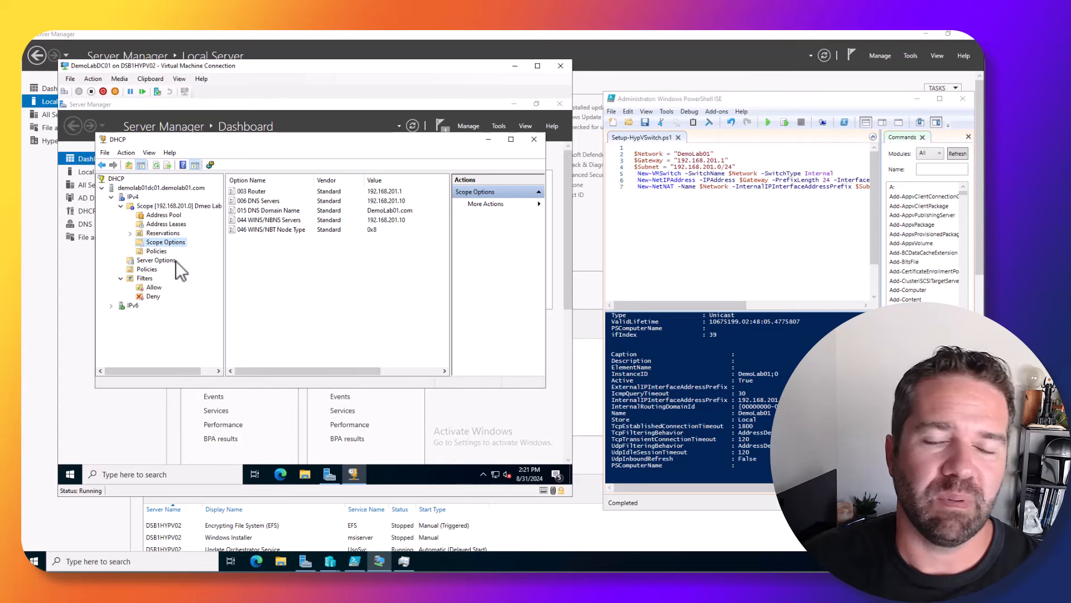
Step: Open DNS Manager from Server Manager and expand the DEMOLAB01DC01 server down to its forward lookup zones
{"action": "left_click", "coordinate": [493, 120]}
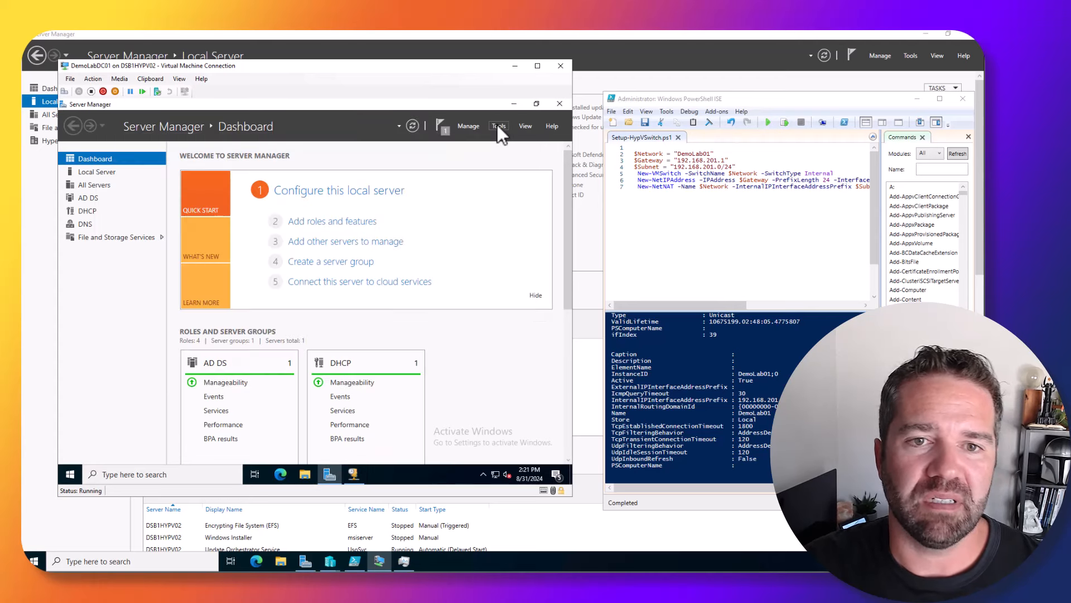
{"action": "left_click", "coordinate": [497, 125]}
{"action": "left_click", "coordinate": [433, 257]}
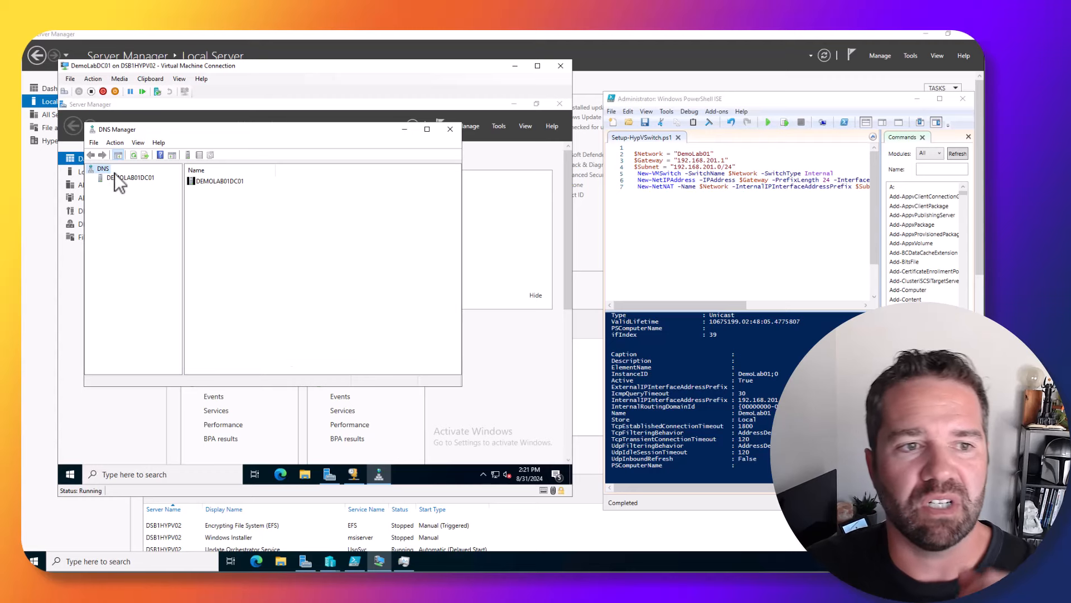
{"action": "left_click", "coordinate": [116, 179]}
{"action": "right_click", "coordinate": [116, 179]}
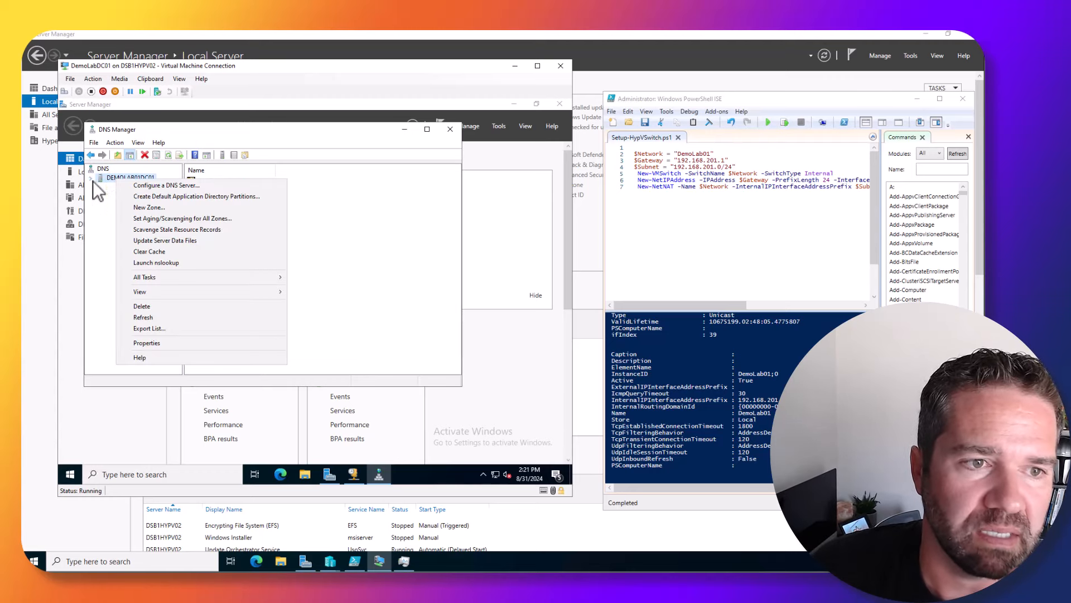
{"action": "left_click", "coordinate": [92, 179]}
{"action": "left_click", "coordinate": [102, 186]}
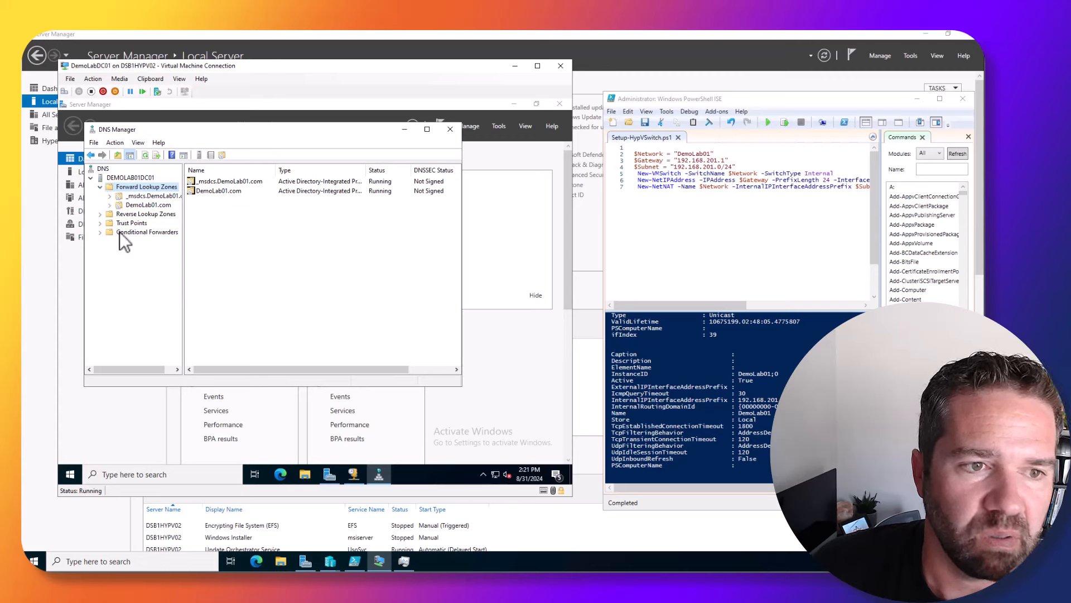
Step: Add 8.8.8.8 as a forwarder in the properties of the DEMOLAB01DC01 DNS server and save the change
{"action": "right_click", "coordinate": [123, 180]}
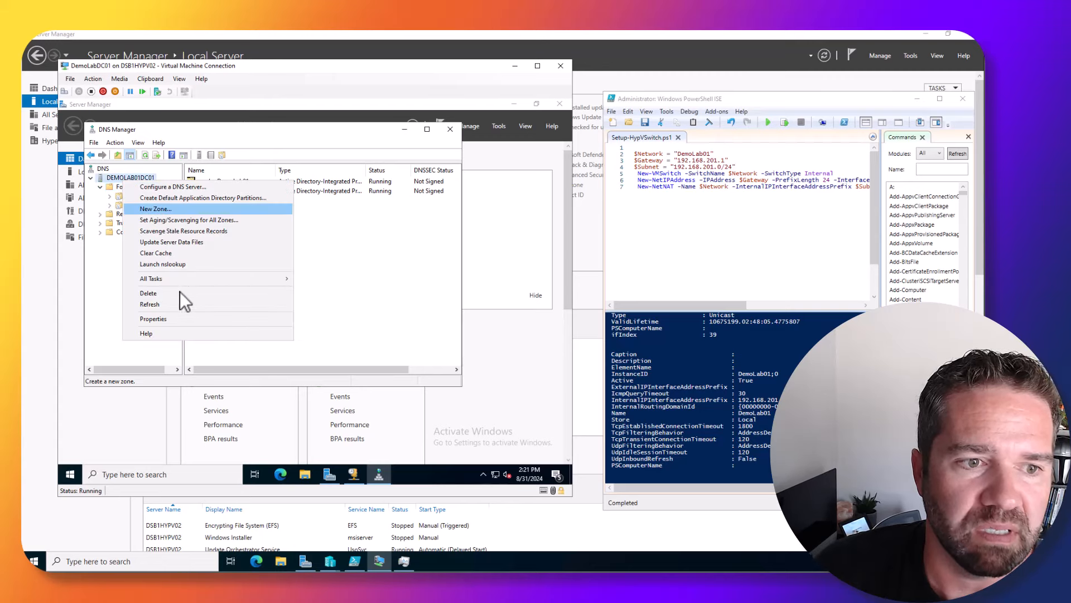
{"action": "left_click", "coordinate": [165, 323]}
{"action": "left_click", "coordinate": [243, 168]}
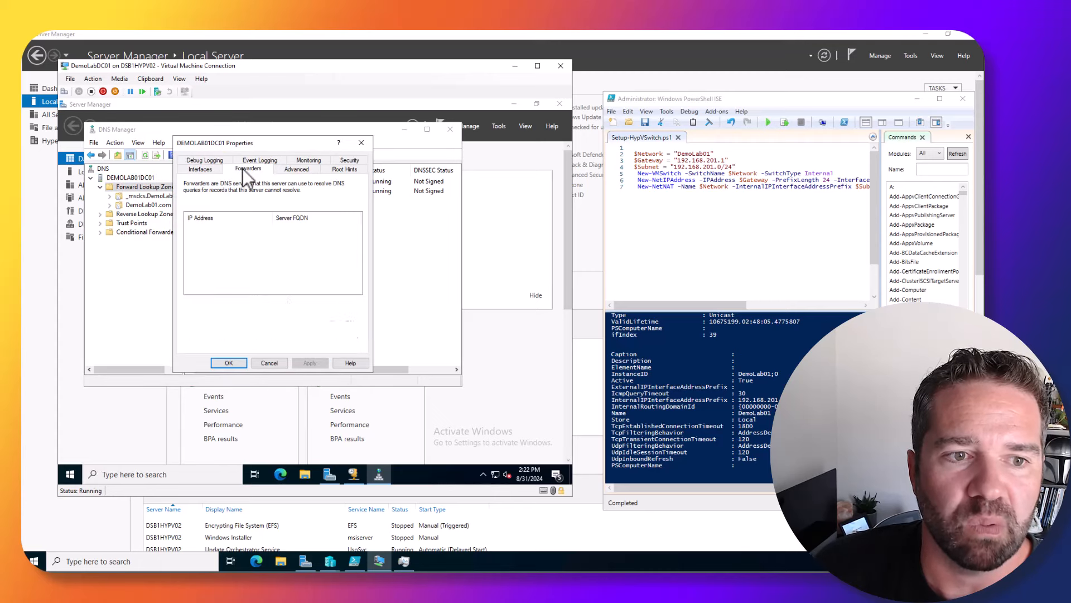
{"action": "left_click", "coordinate": [346, 305]}
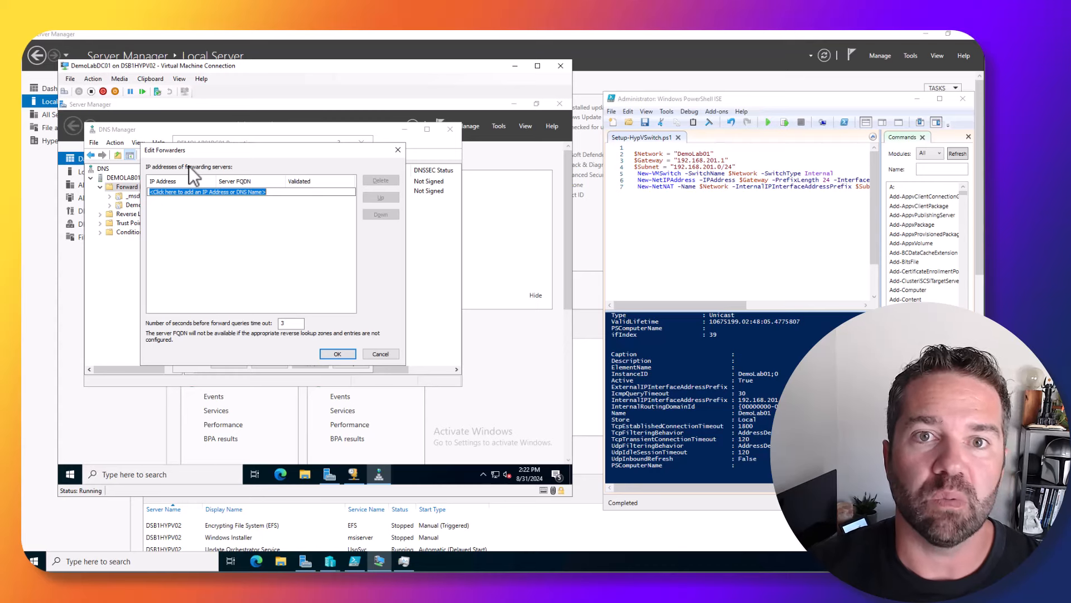
{"action": "type", "text": "8."}
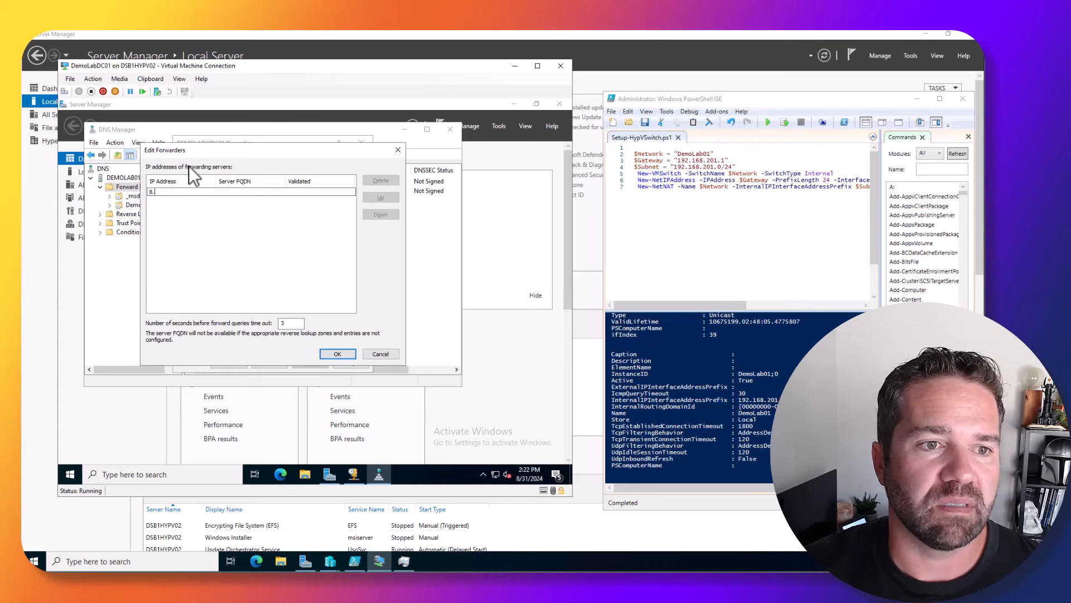
{"action": "type", "text": "8.8.8"}
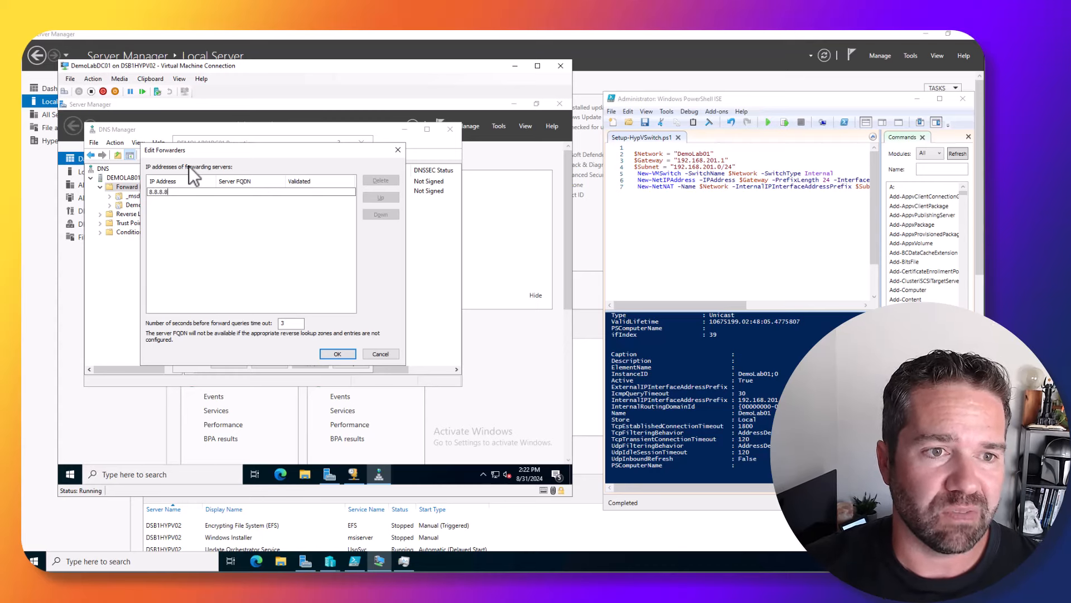
{"action": "key", "text": "Return"}
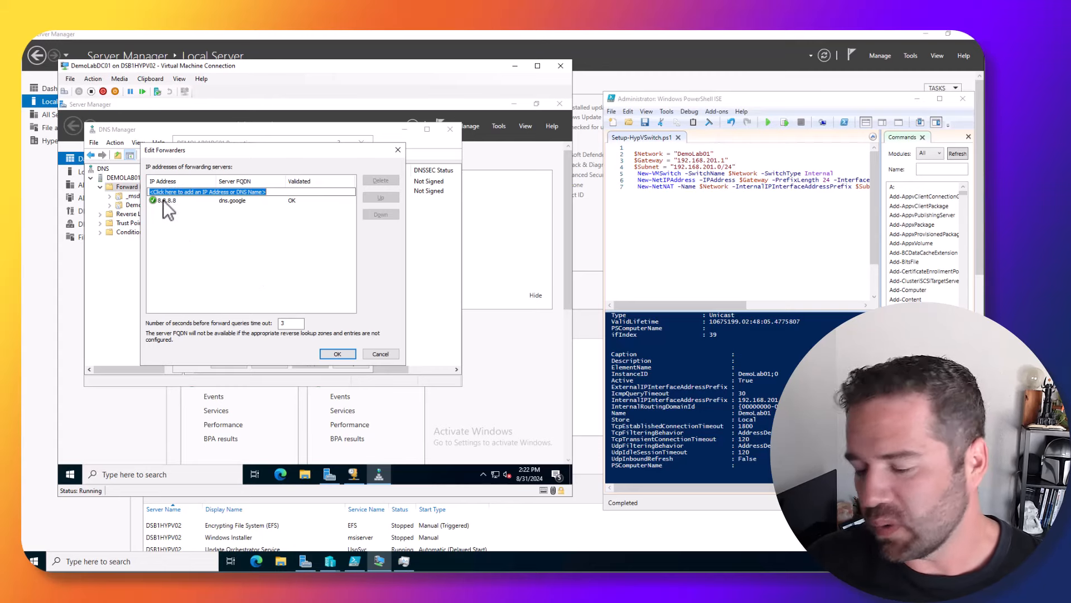
{"action": "left_click", "coordinate": [338, 354]}
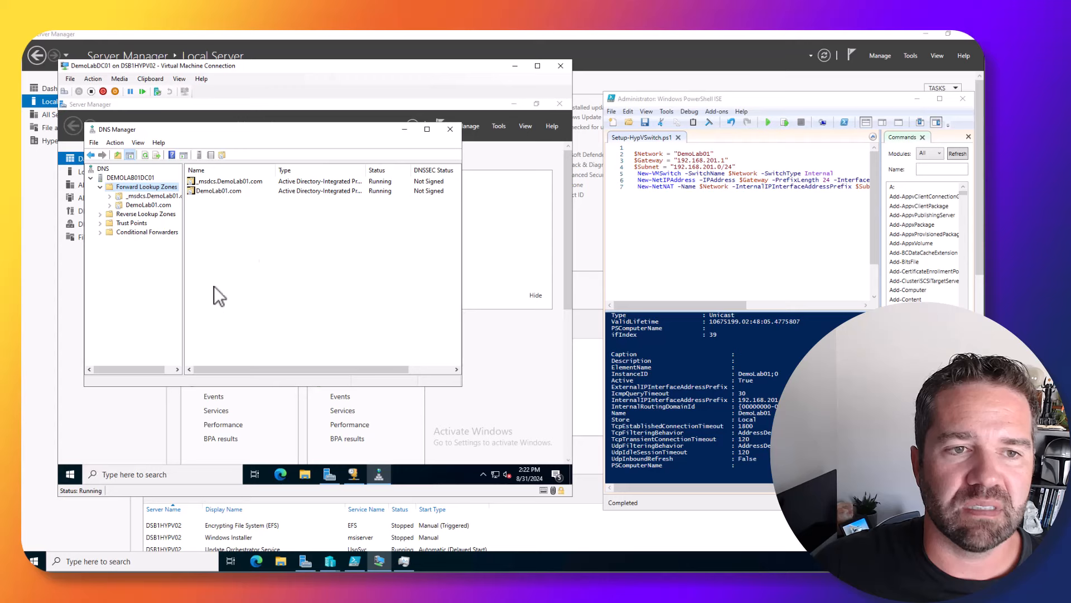
Step: Close DNS Manager, Server Manager and the DHCP console on the domain controller
{"action": "left_click", "coordinate": [458, 128]}
{"action": "left_click", "coordinate": [564, 101]}
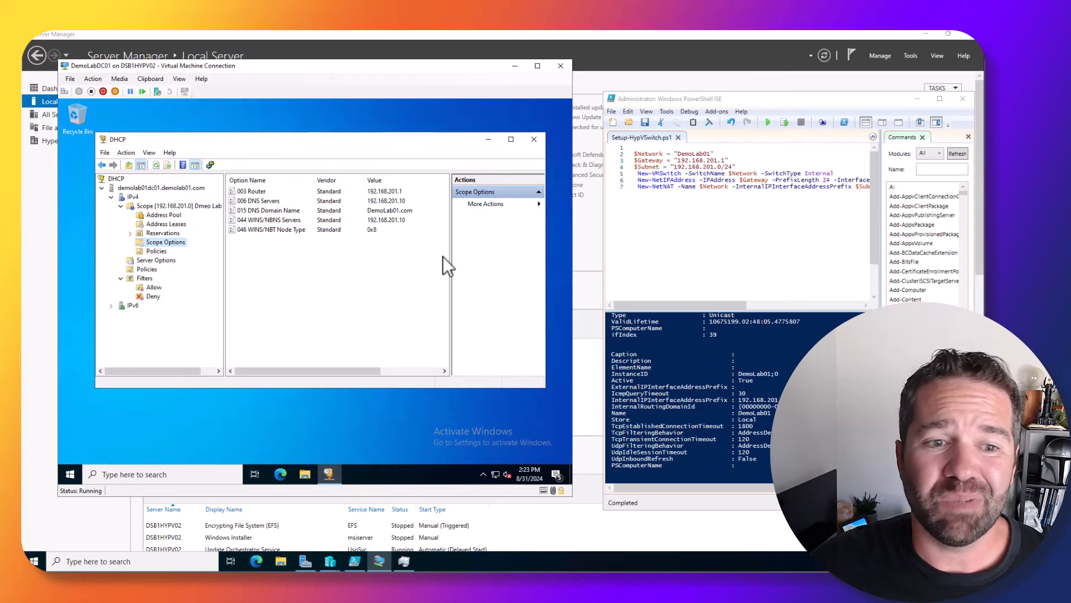
{"action": "left_click", "coordinate": [534, 141]}
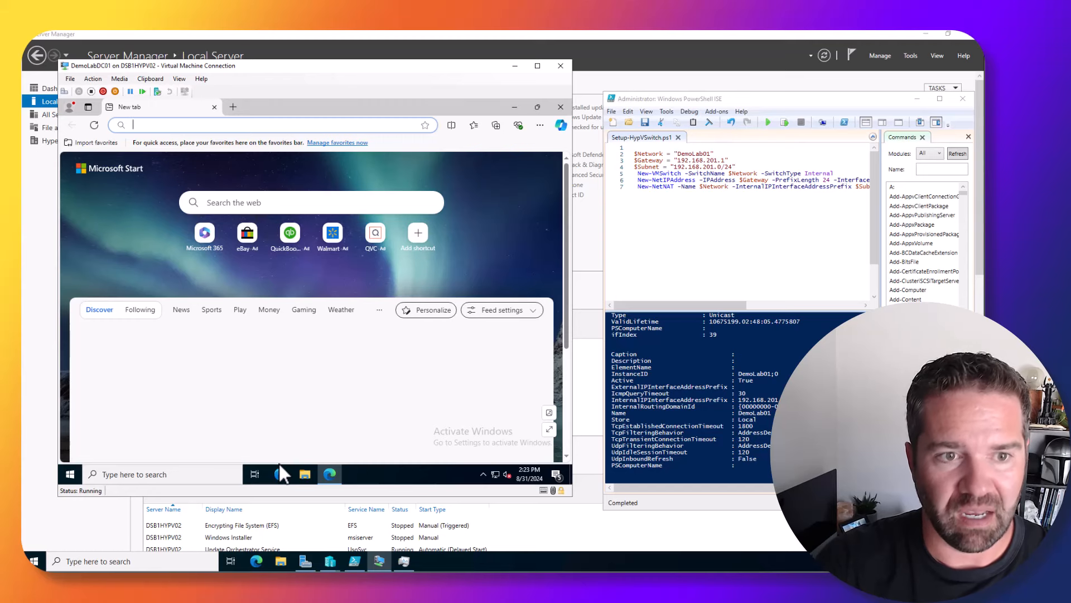
Step: Check the VM's internet access by loading google.com in Microsoft Edge and searching for "test", and close the browser
{"action": "type", "text": "google.com"}
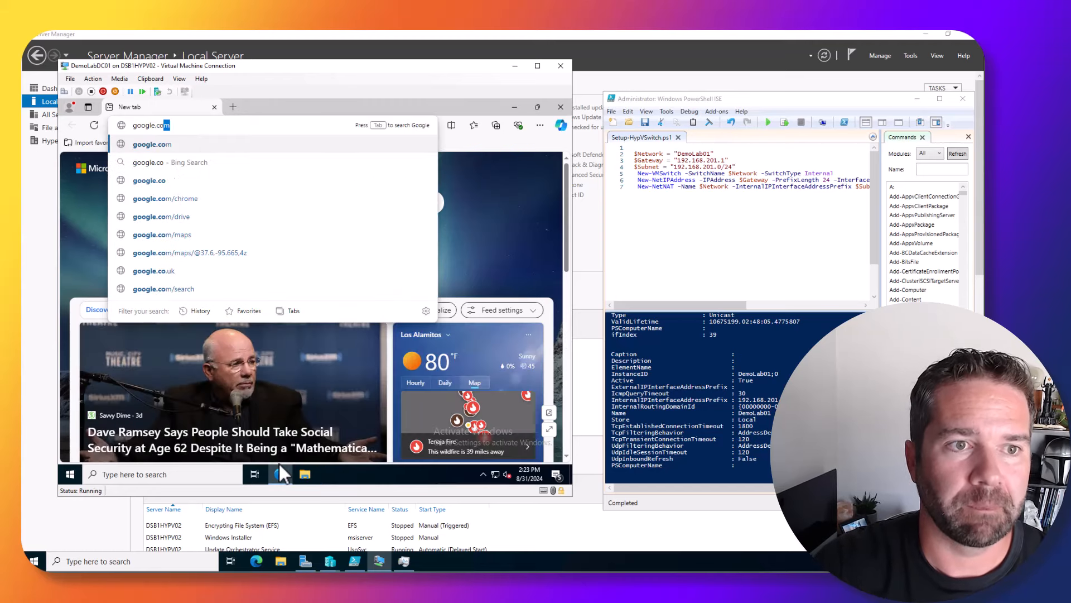
{"action": "key", "text": "Return"}
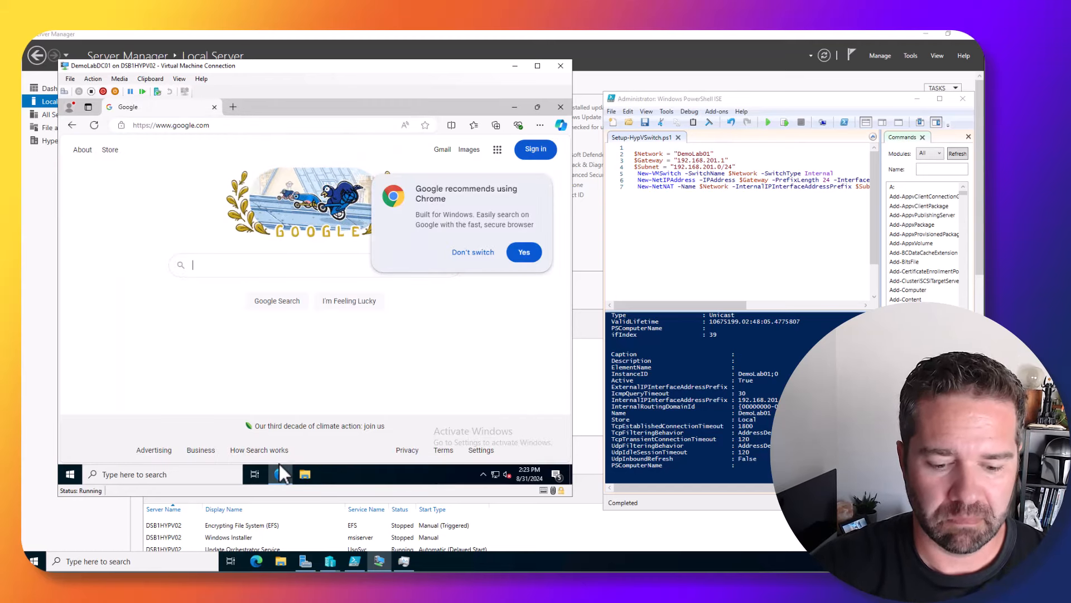
{"action": "type", "text": "test"}
{"action": "key", "text": "Return"}
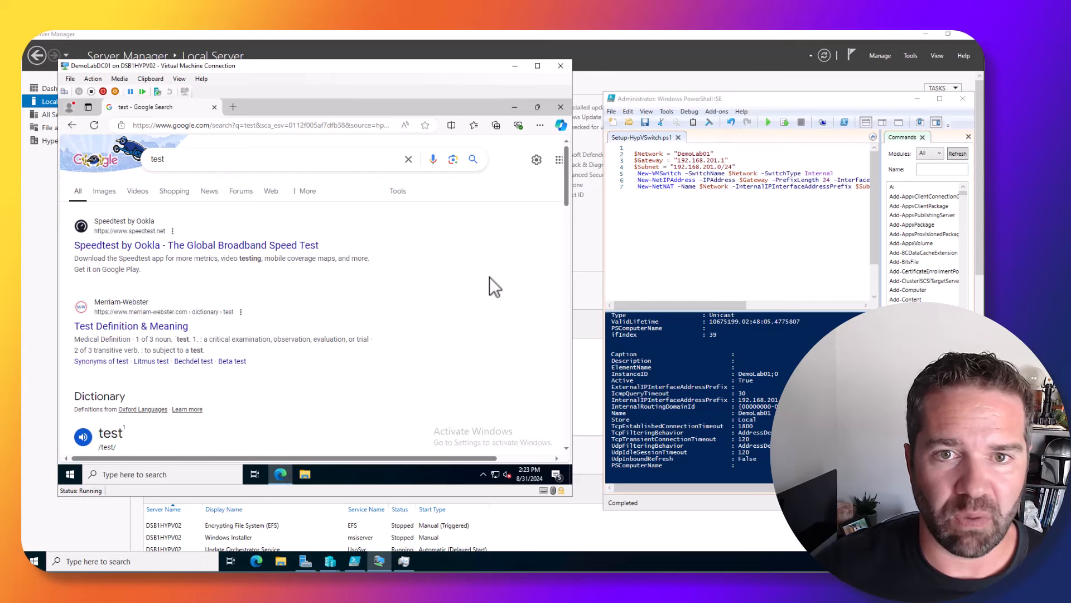
{"action": "left_click", "coordinate": [562, 107]}
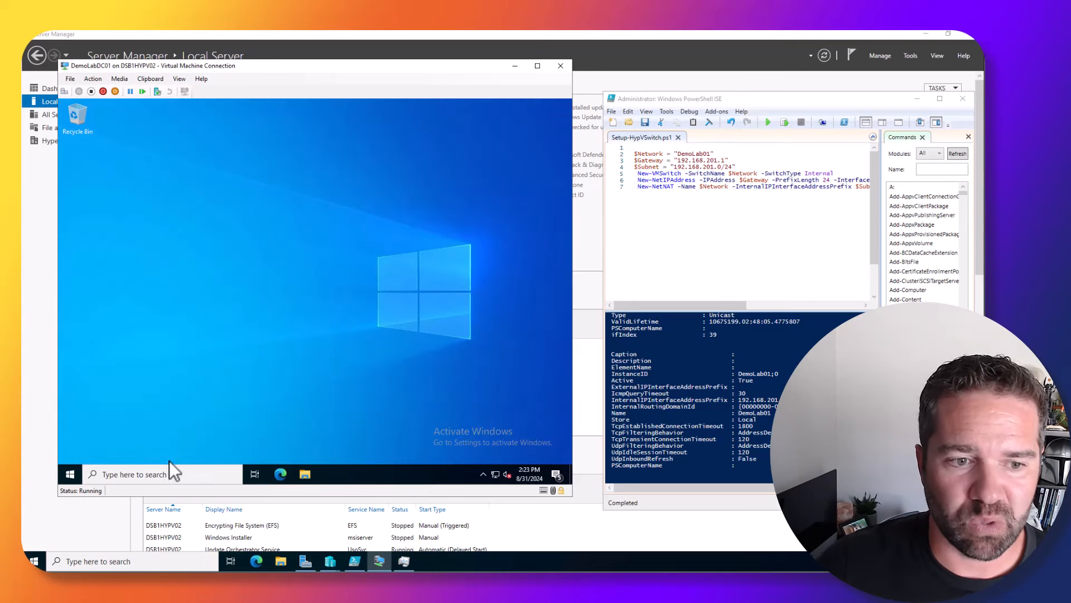
Step: Open Active Directory Administrative Center from the Windows Administrative Tools and maximize its window
{"action": "left_click", "coordinate": [69, 478]}
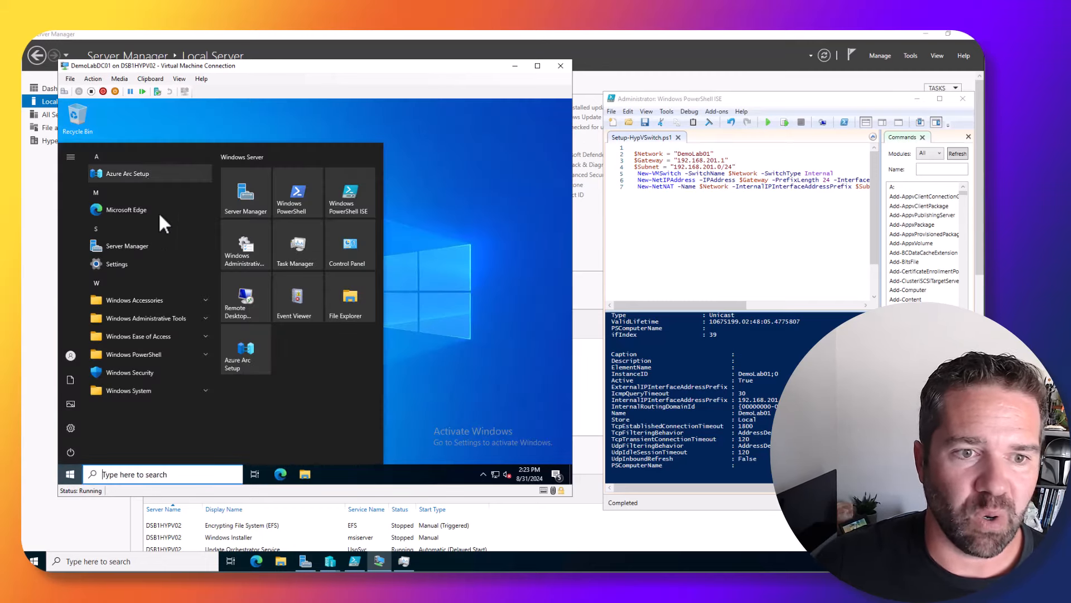
{"action": "left_click", "coordinate": [158, 323]}
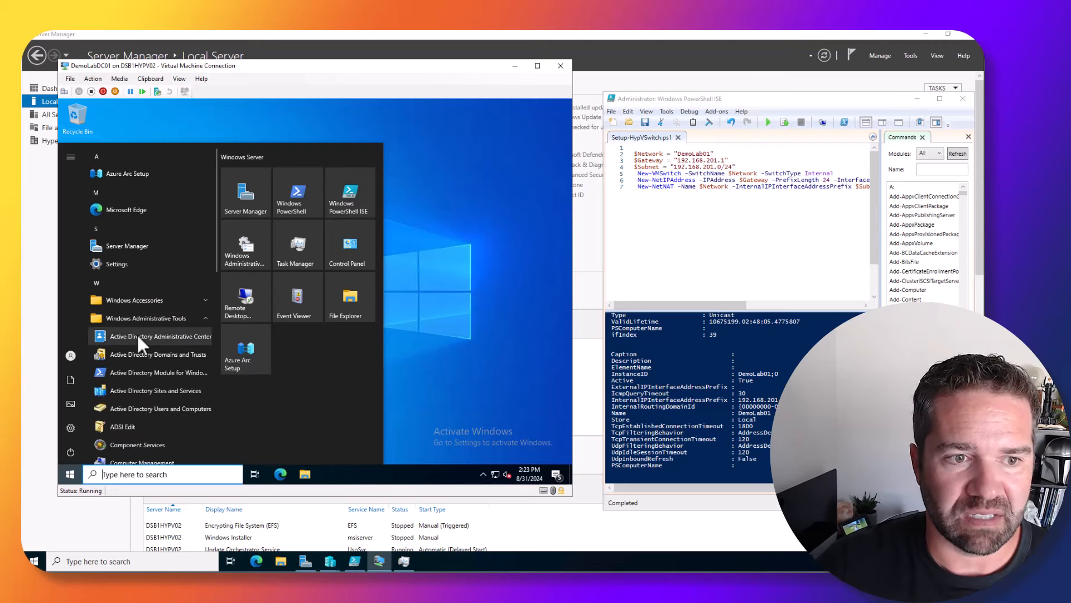
{"action": "left_click", "coordinate": [136, 335]}
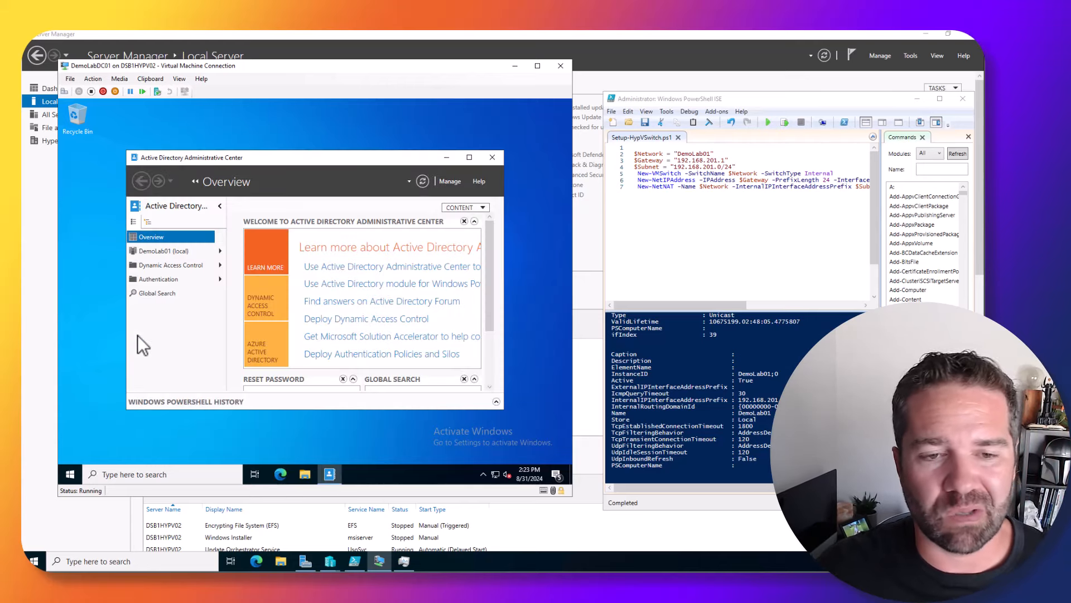
{"action": "left_click", "coordinate": [469, 158]}
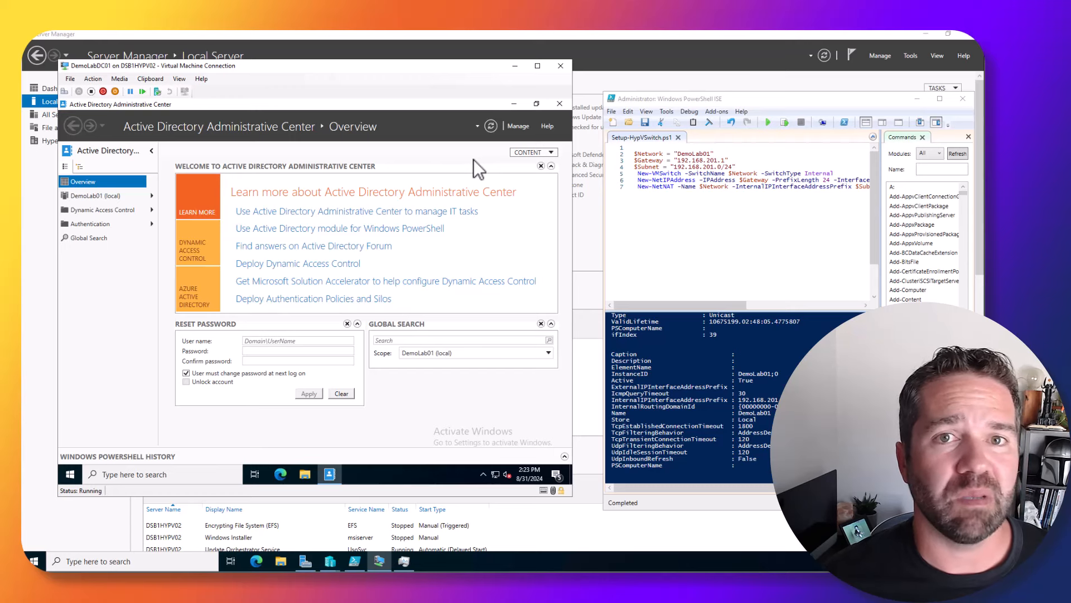